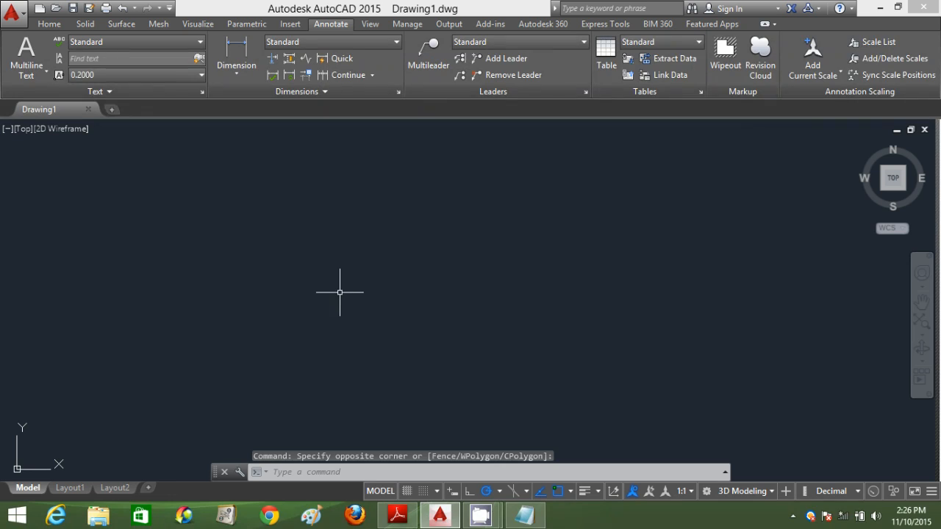
left_click(394, 310)
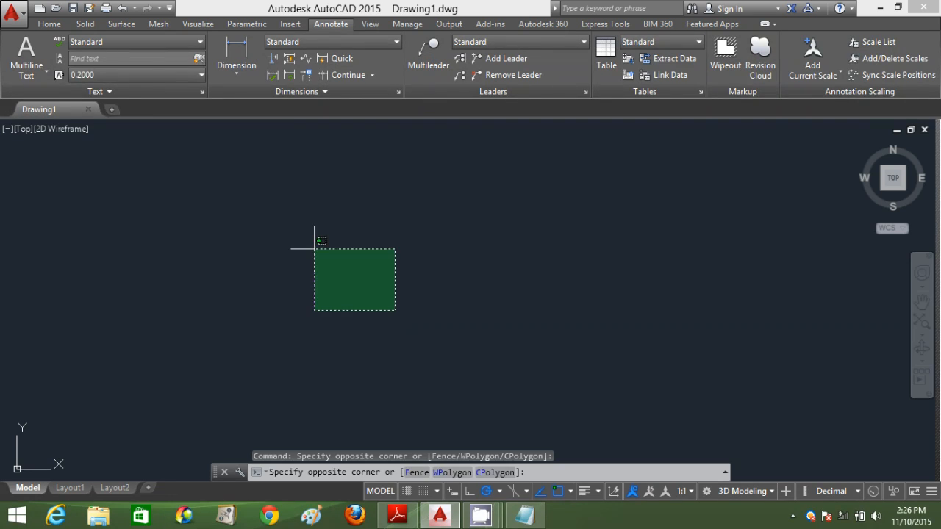
left_click(309, 246)
left_click(388, 469)
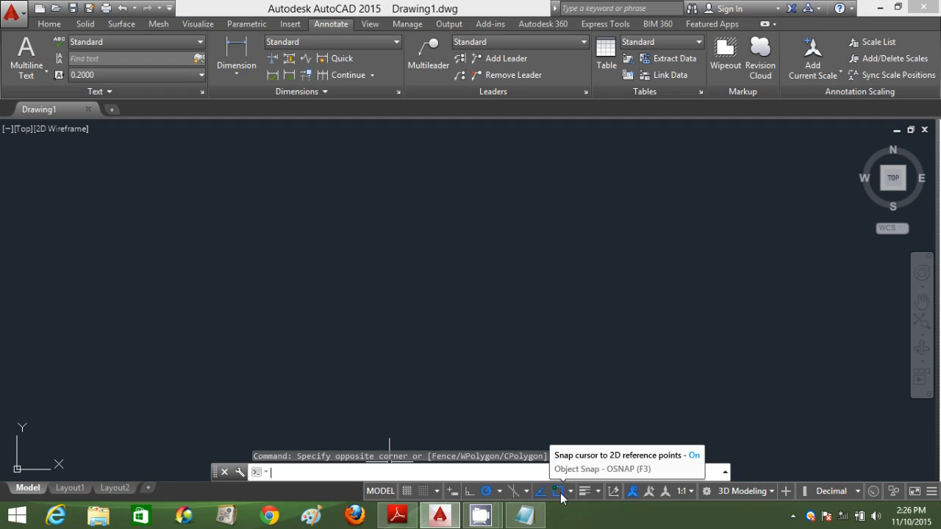
Step: Toggle polar tracking, object snap tracking and object snap off and back on
left_click(487, 492)
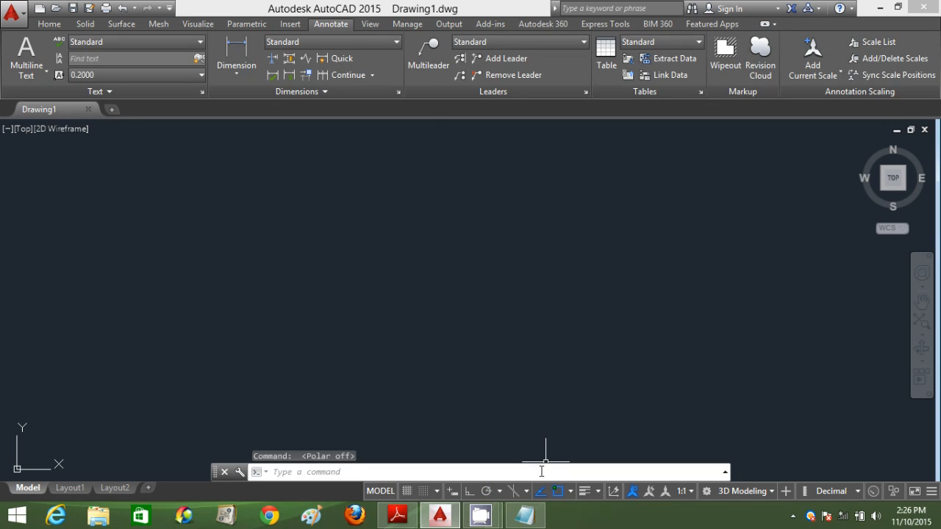
left_click(488, 493)
left_click(541, 493)
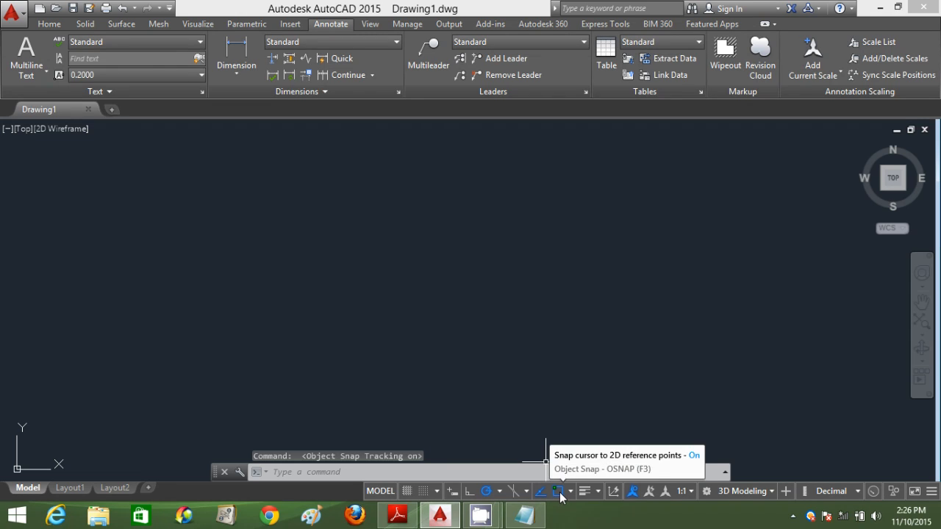
left_click(558, 494)
left_click(558, 493)
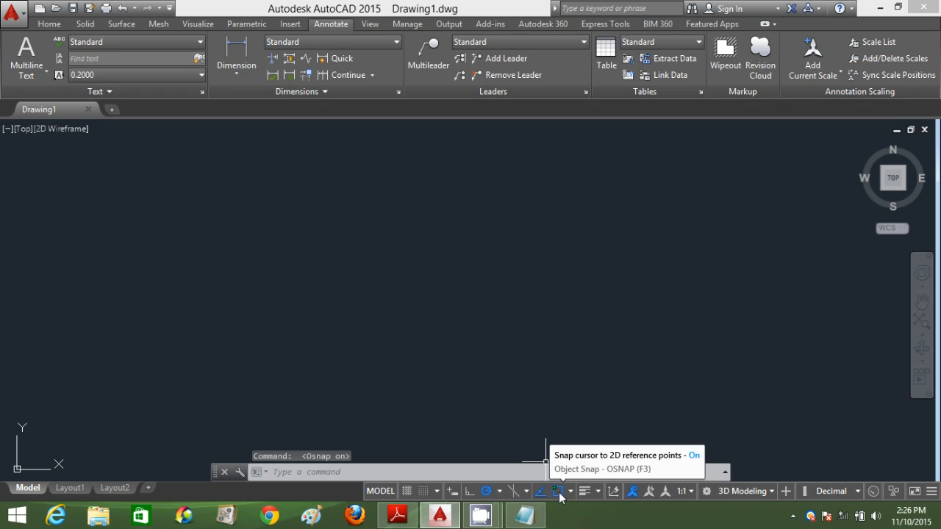
Step: Enable the Endpoint, Midpoint, Center and Intersection object snap modes in the drafting settings
right_click(559, 492)
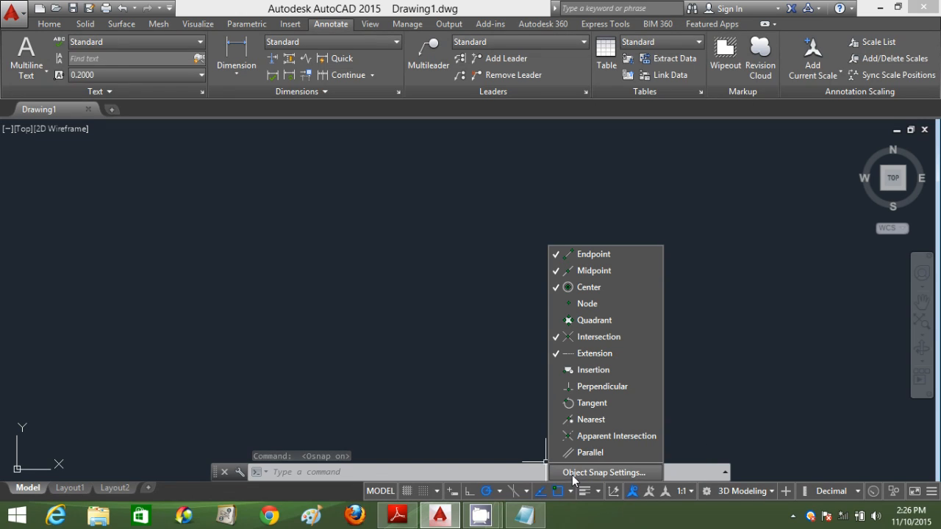
left_click(572, 474)
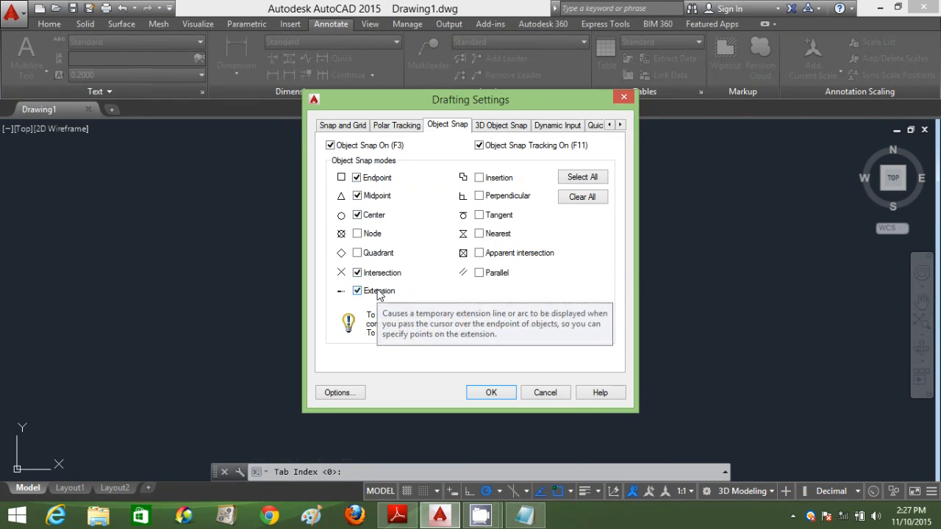
left_click(369, 184)
left_click(372, 199)
left_click(373, 215)
left_click(381, 277)
left_click(384, 294)
left_click(381, 180)
left_click(375, 202)
left_click(378, 216)
left_click(373, 276)
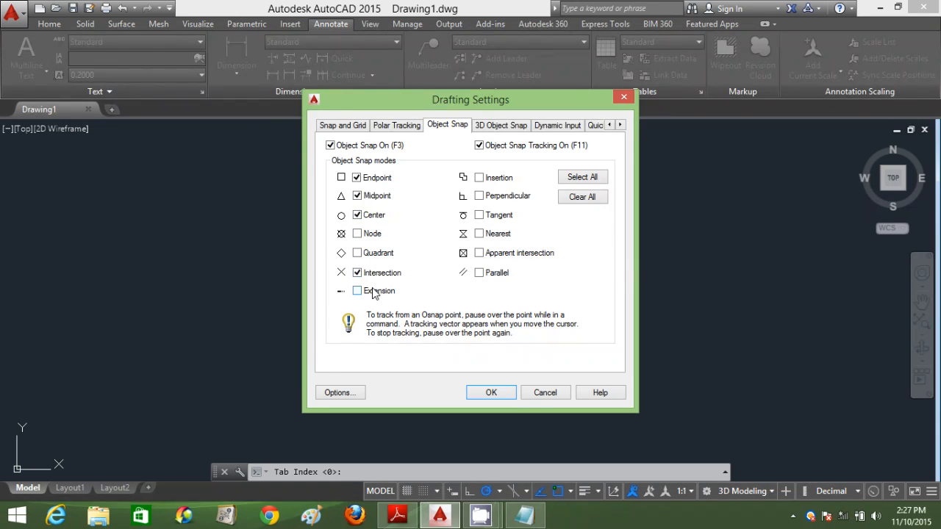
left_click(496, 389)
left_click(497, 392)
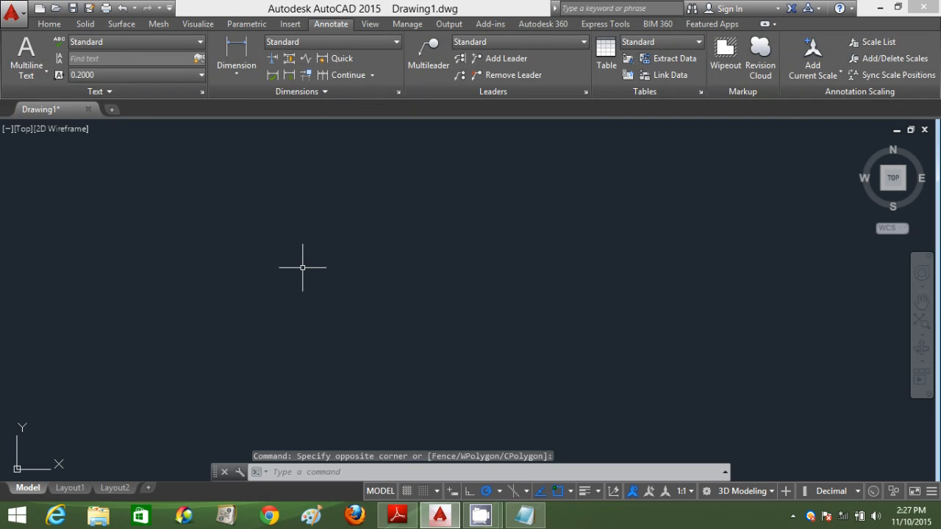
Step: Switch the workspace to Drafting & Annotation and close the web palette covering the drawing area
left_click(771, 491)
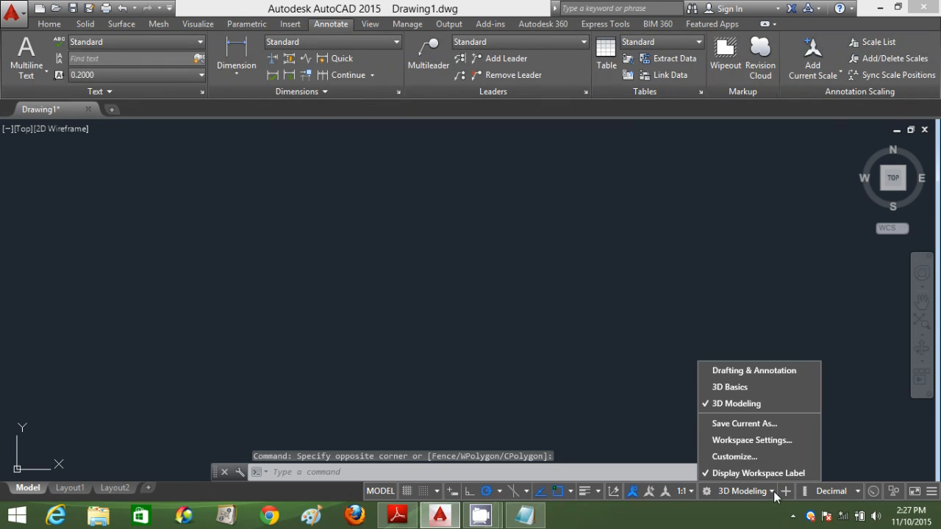
left_click(751, 371)
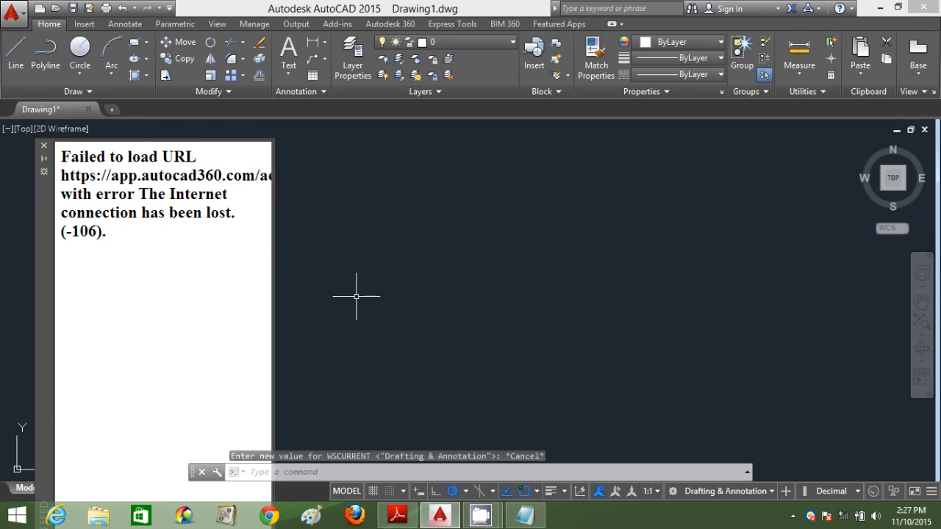
left_click(44, 147)
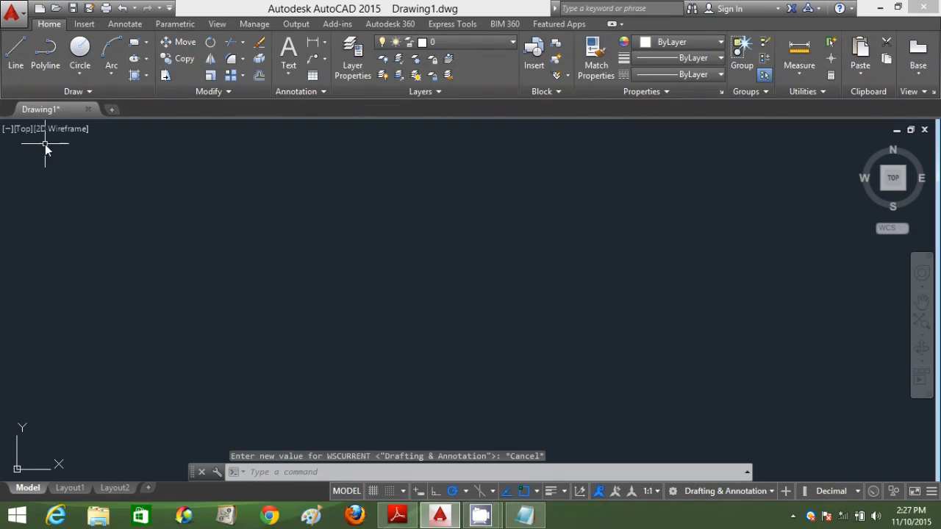
left_click(426, 332)
left_click(172, 221)
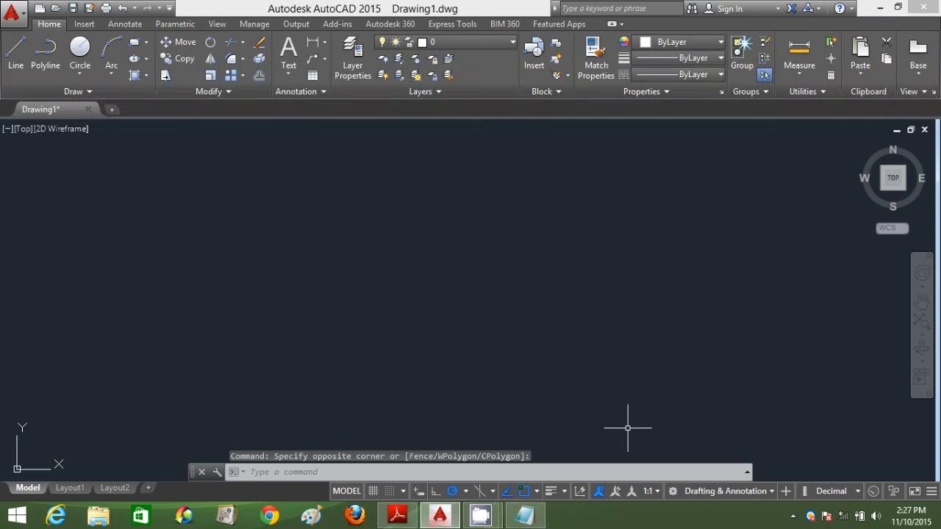
left_click(771, 493)
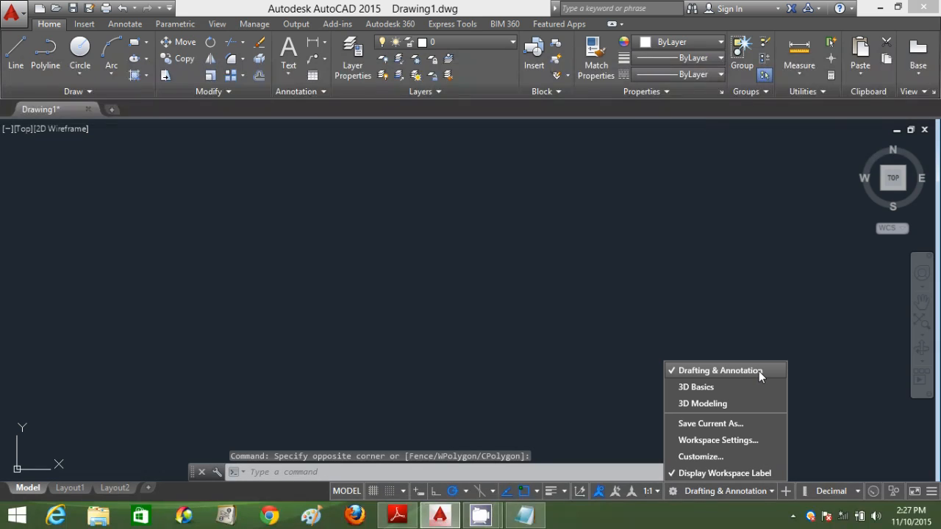
left_click(666, 301)
left_click(555, 342)
left_click(412, 275)
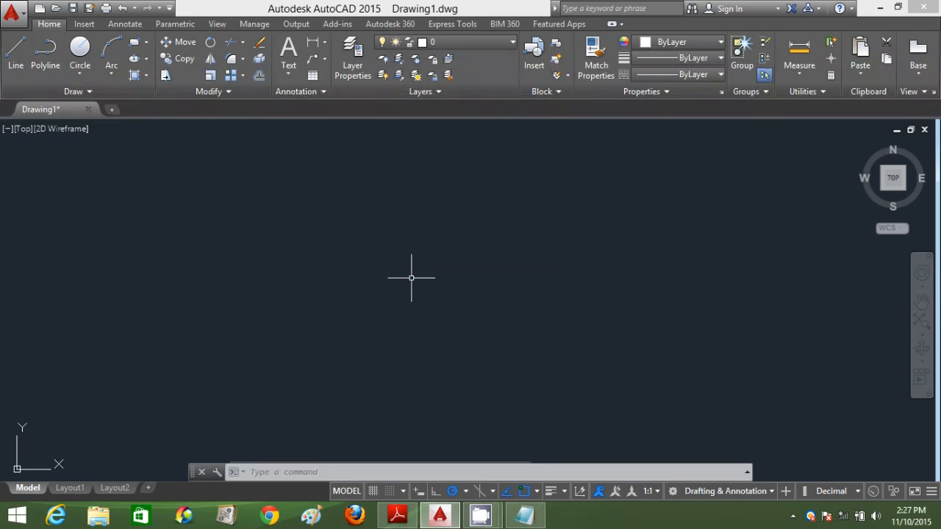
Step: Review the office floor plan PDF in Adobe Reader and return to AutoCAD
left_click(400, 518)
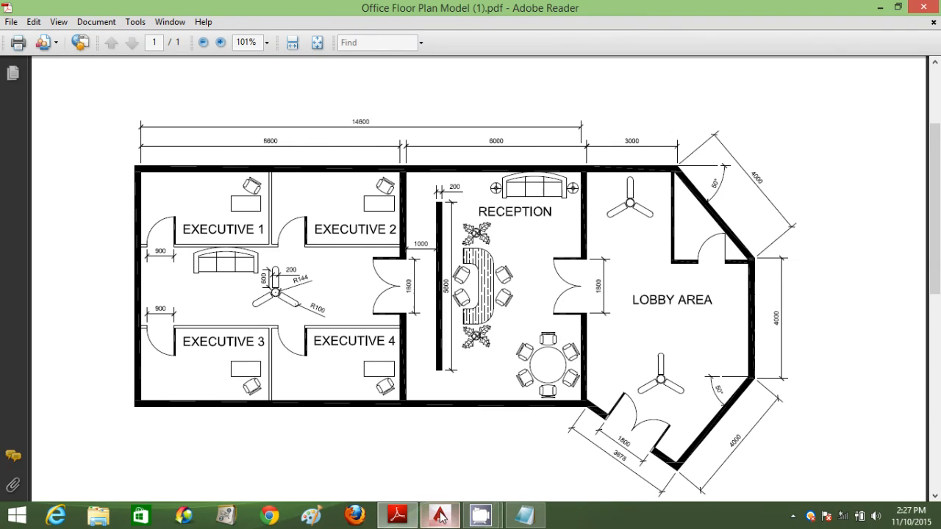
mouse_move(441, 518)
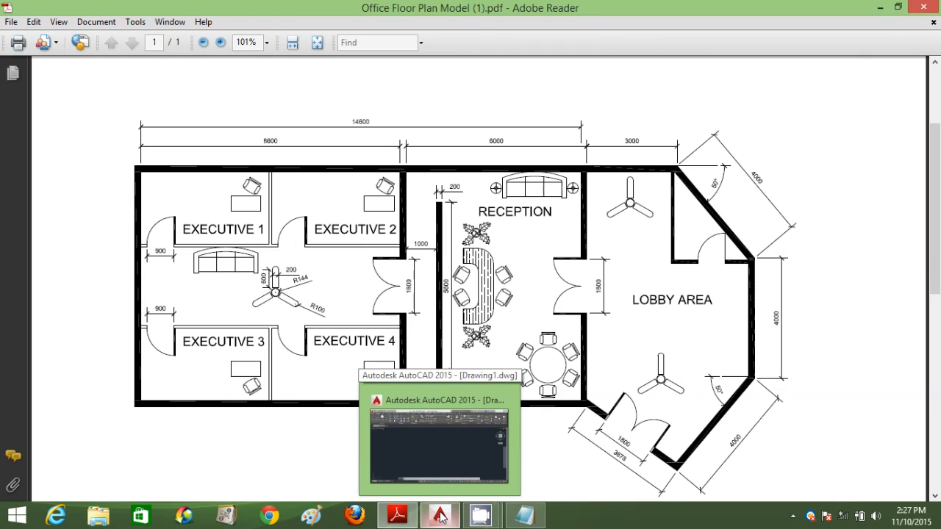
left_click(440, 517)
Step: Set the drawing units' insertion scale to Millimeters
left_click(341, 472)
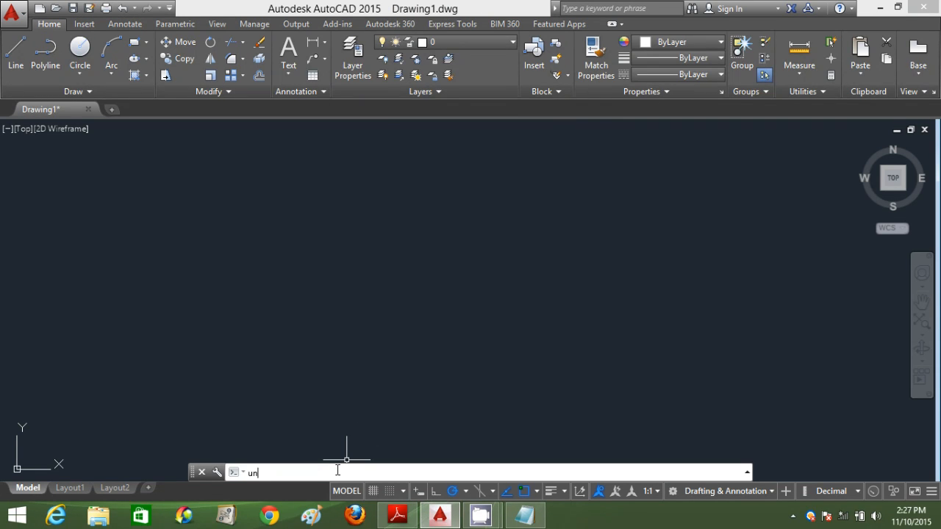
type("units")
key("Return")
left_click(410, 259)
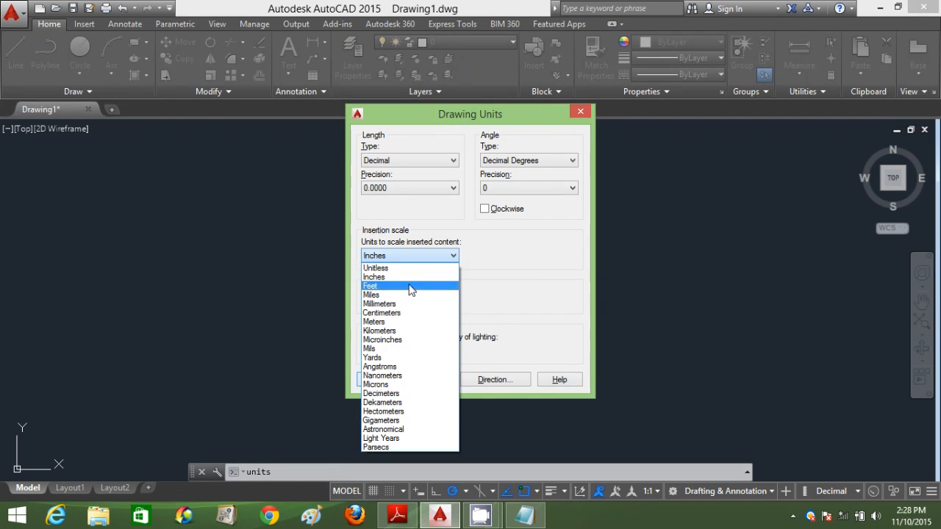
left_click(409, 301)
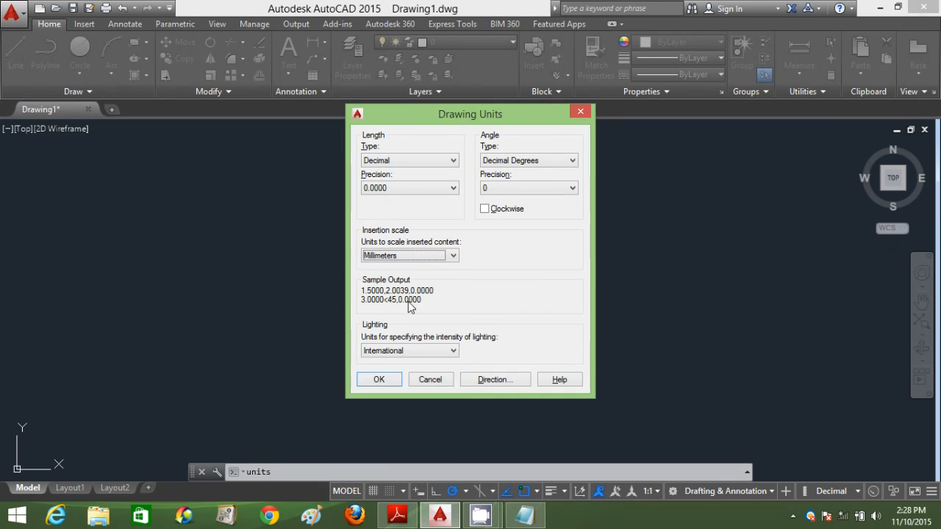
left_click(378, 380)
Step: Reopen the drawing units and reselect Millimeters for scaling inserted content
type("unit")
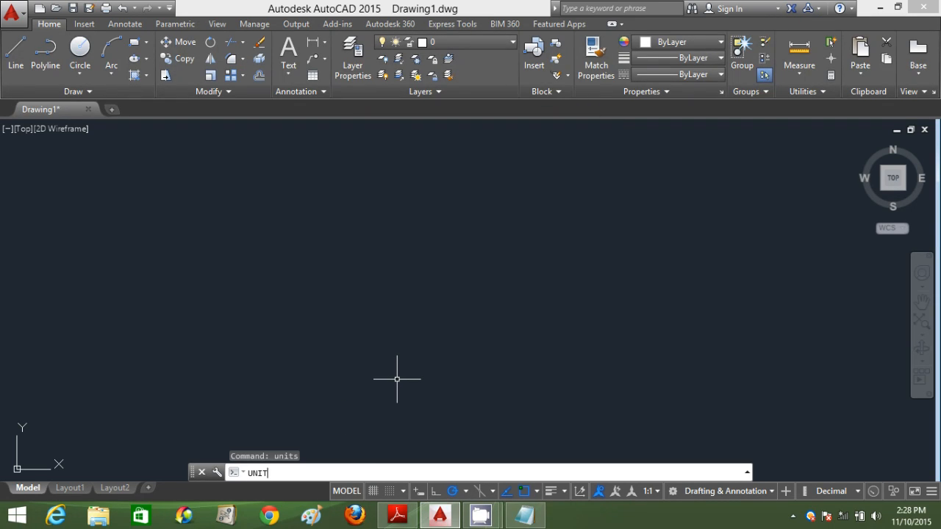
key("Return")
left_click(419, 255)
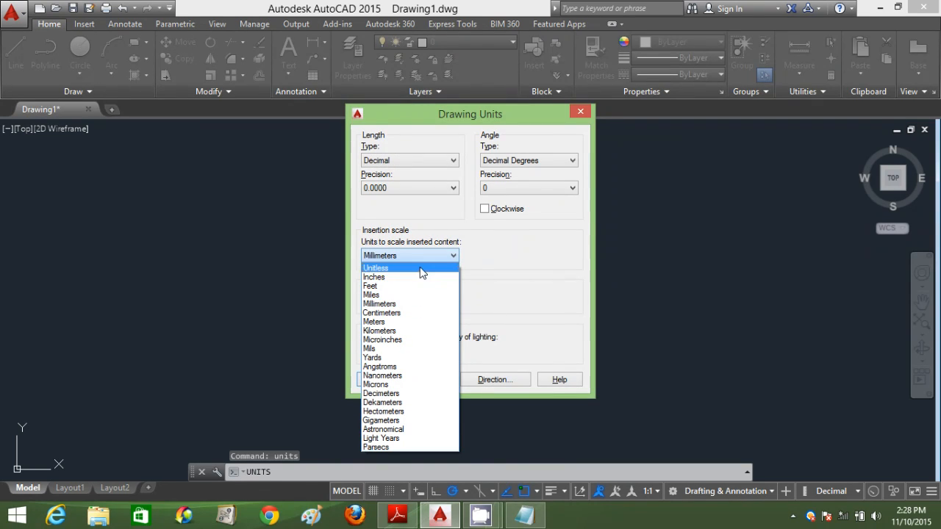
left_click(421, 303)
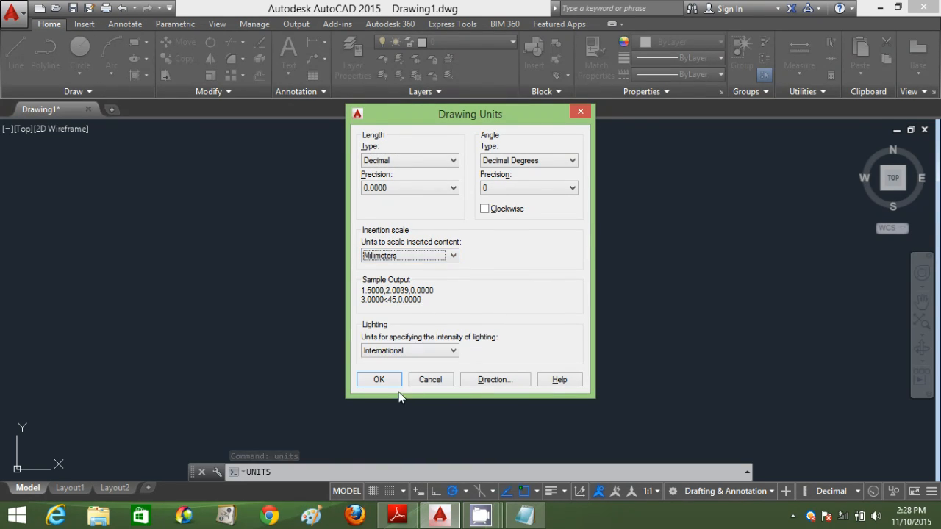
left_click(380, 382)
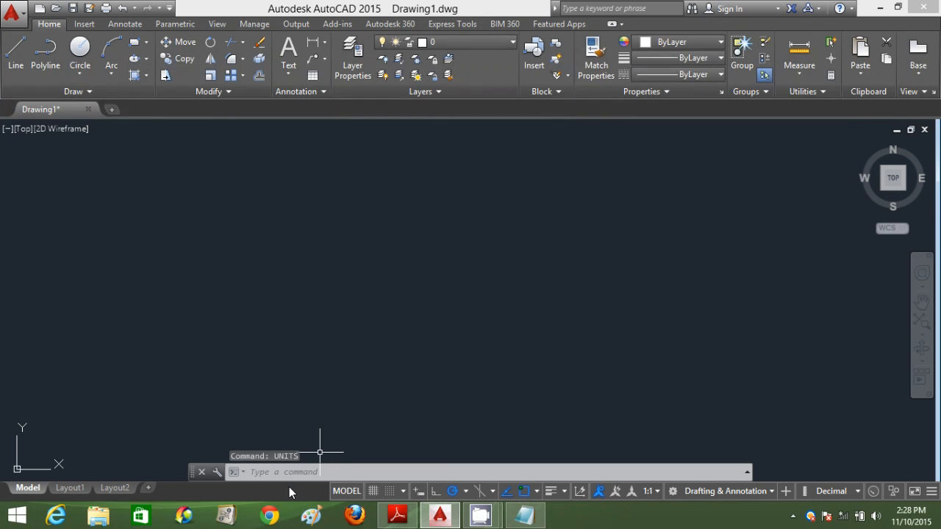
Step: Set the model space limits from 0,0 to 15000,15000, checking the floor plan PDF for the overall size
type("LIMITS")
key("Return")
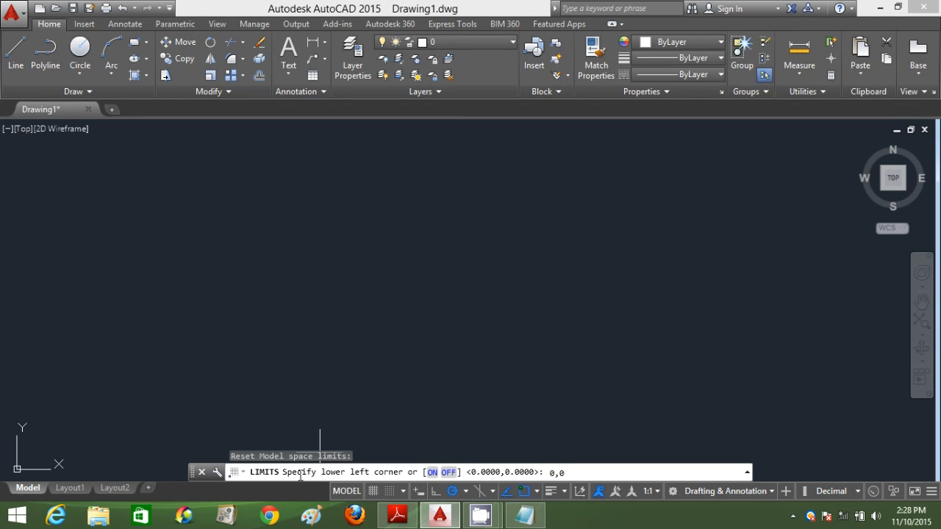
type("0,0")
key("Return")
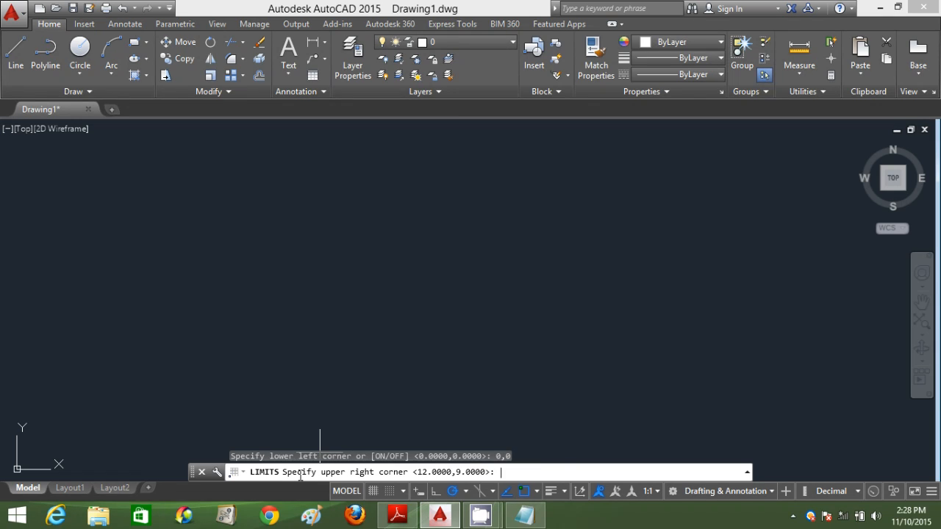
left_click(401, 519)
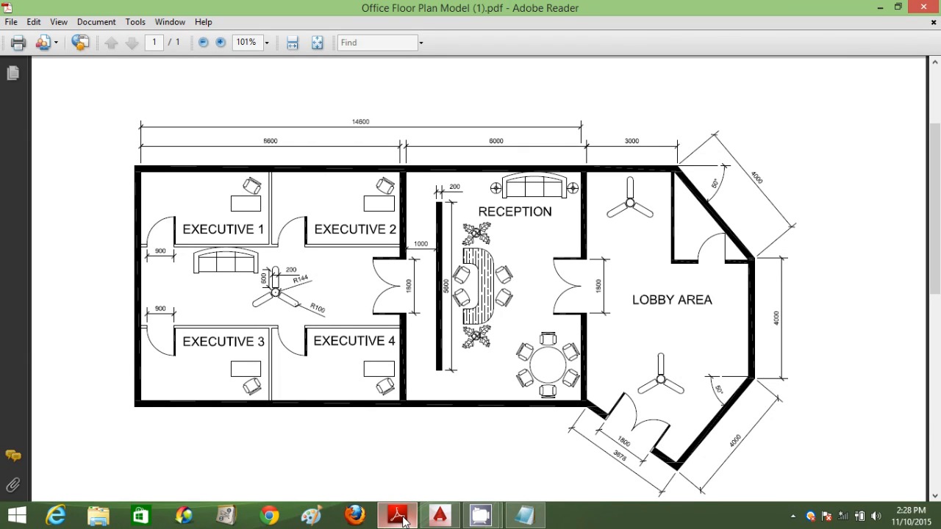
left_click(402, 519)
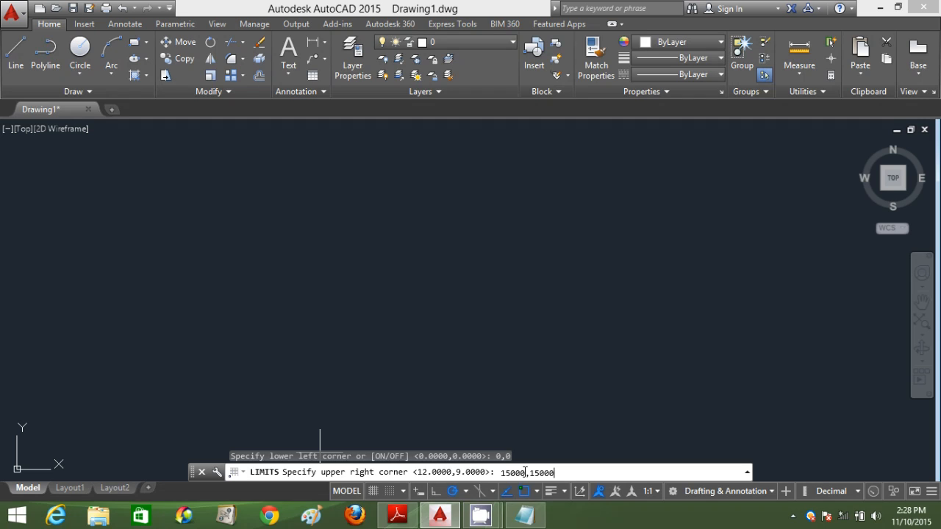
type("15000,15000")
key("Return")
Step: Zoom to All so the view fits the drawing limits
type("z")
key("Return")
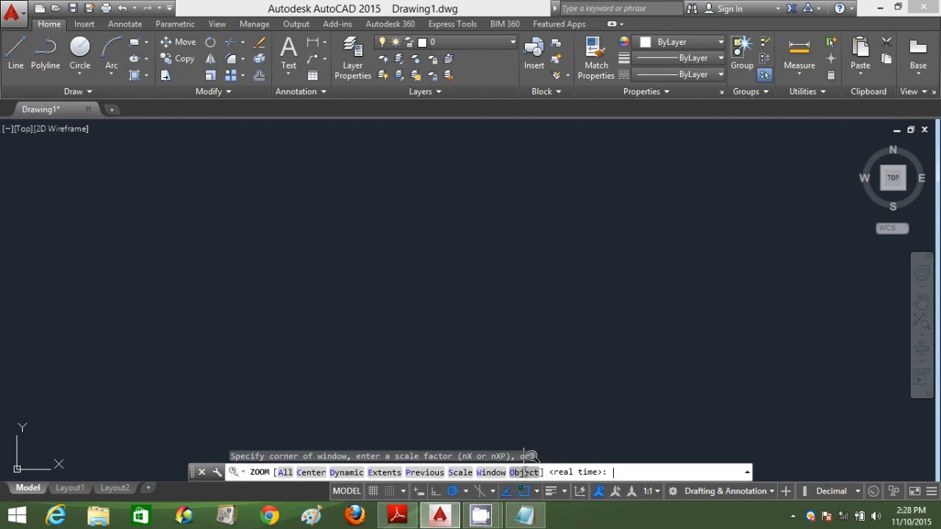
type("A")
key("Return")
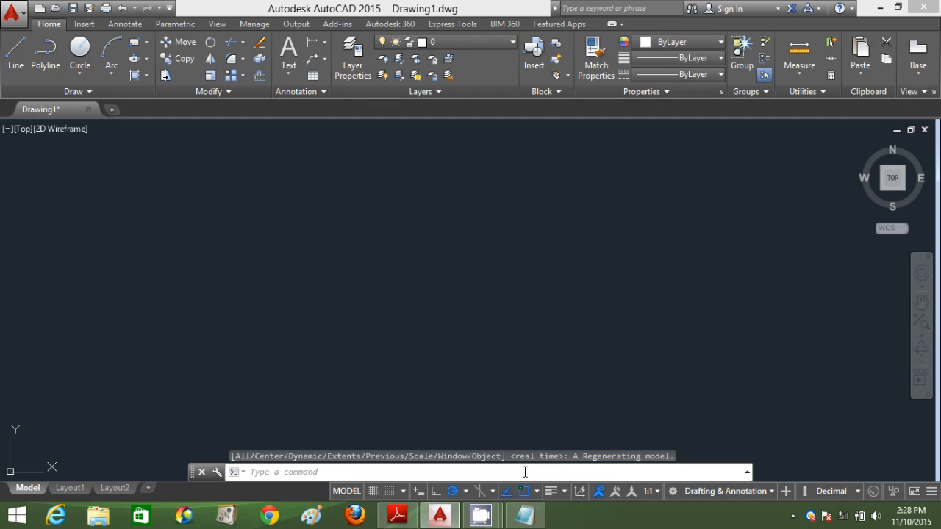
Step: Examine the executive and reception dimensions in the floor plan PDF in Adobe Reader at 125% zoom
left_click(397, 519)
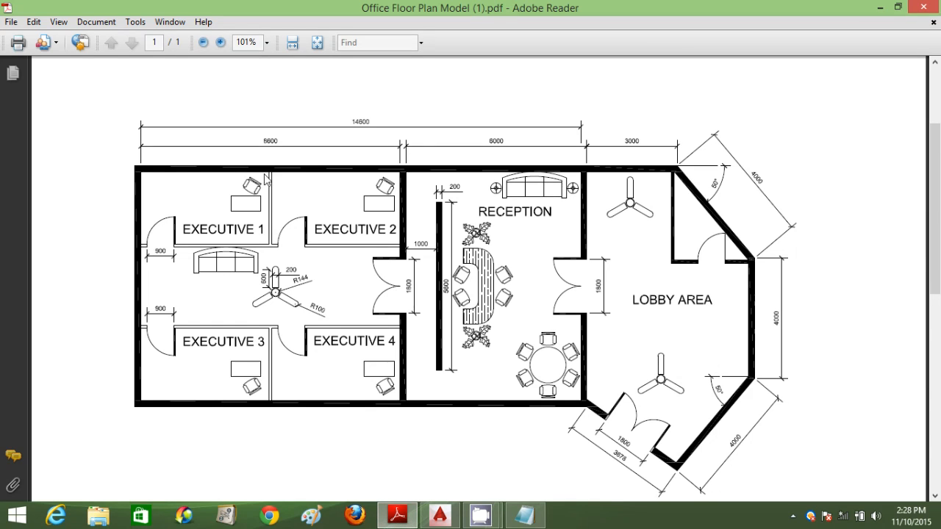
left_click(220, 42)
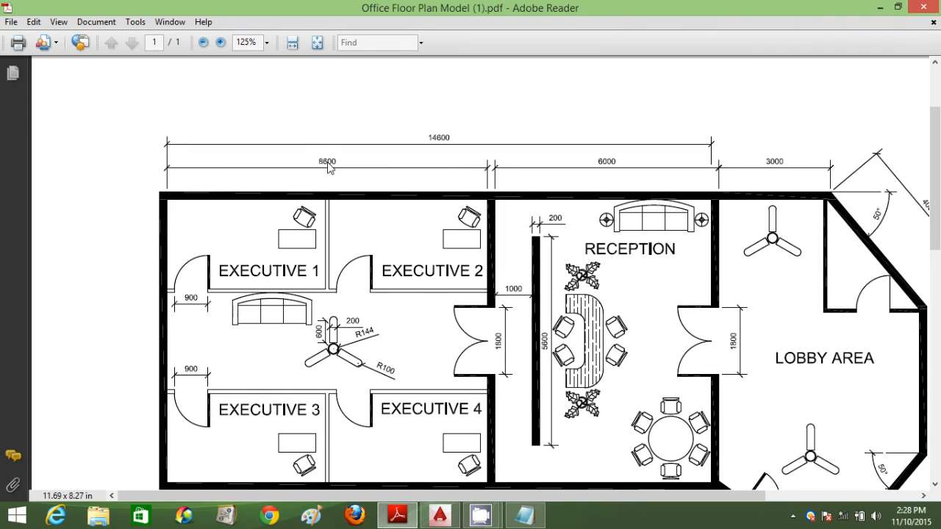
scroll(371, 202, "down", 1)
scroll(371, 202, "down", 1)
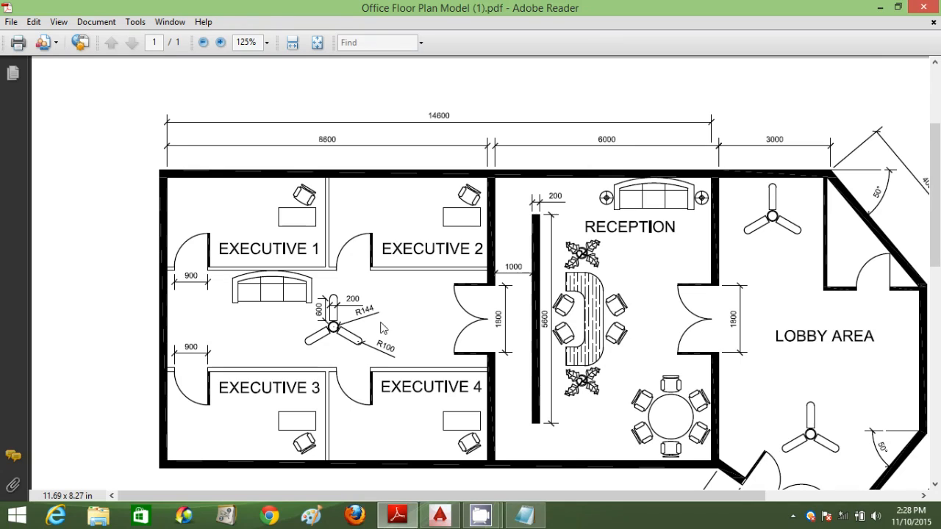
Step: Switch to AutoCAD and draw a horizontal 8600 mm line as the top edge of the executive area
left_click(440, 514)
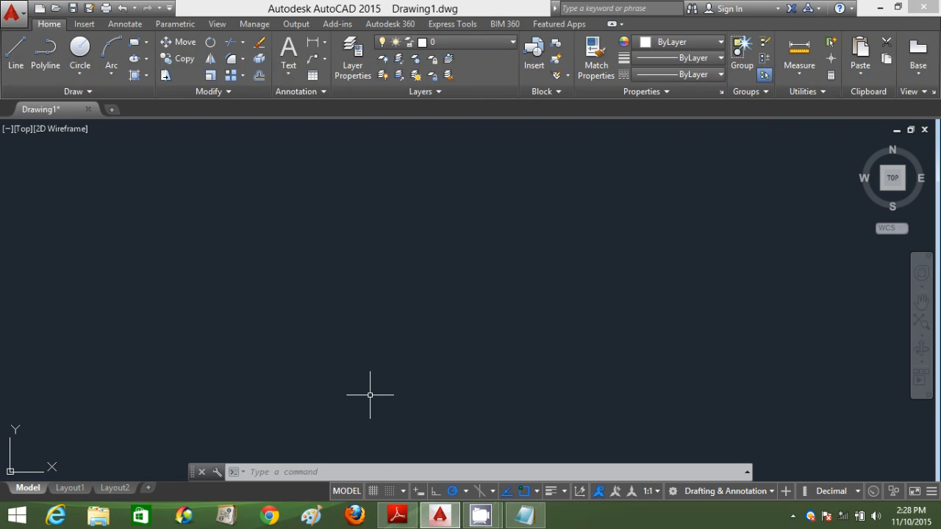
left_click(16, 55)
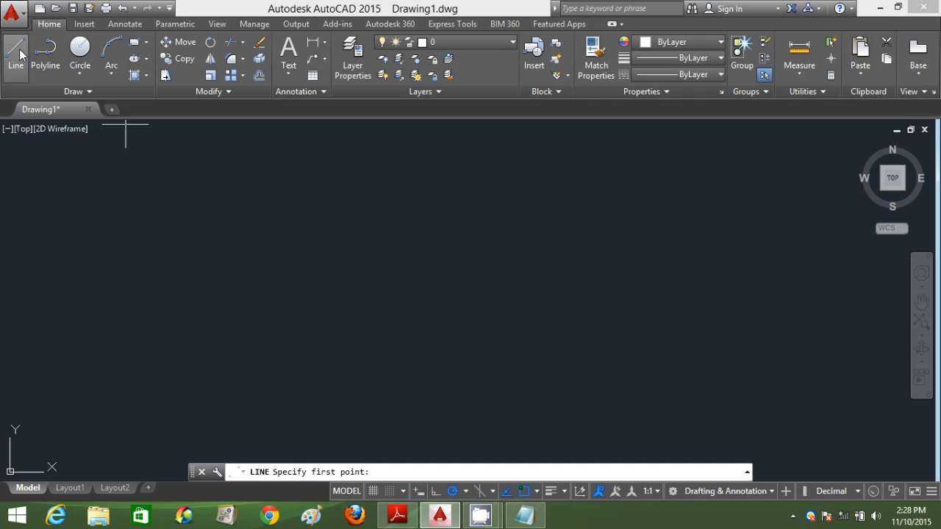
left_click(239, 194)
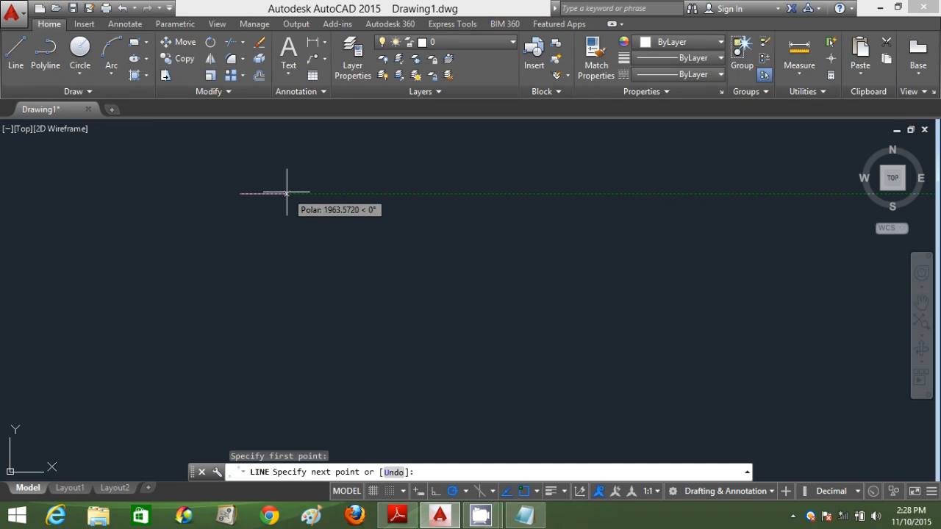
type("8")
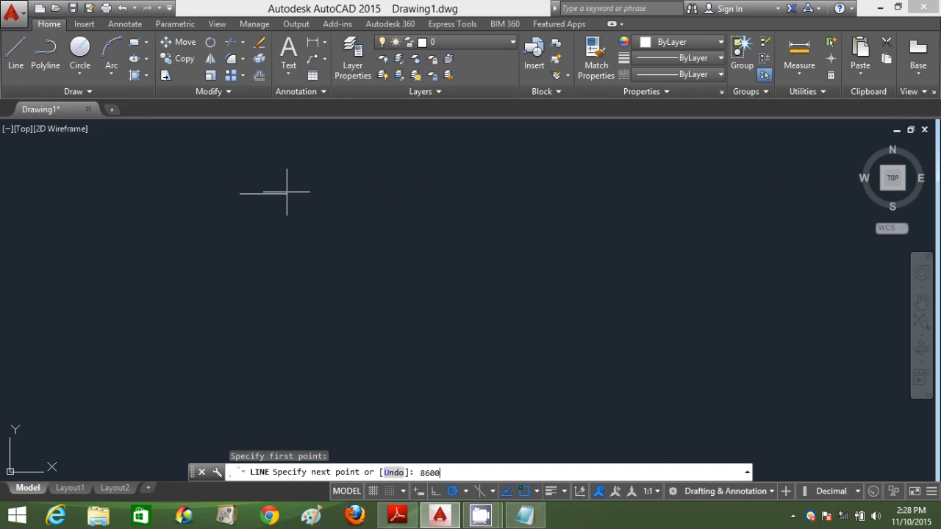
type("600")
key("Return")
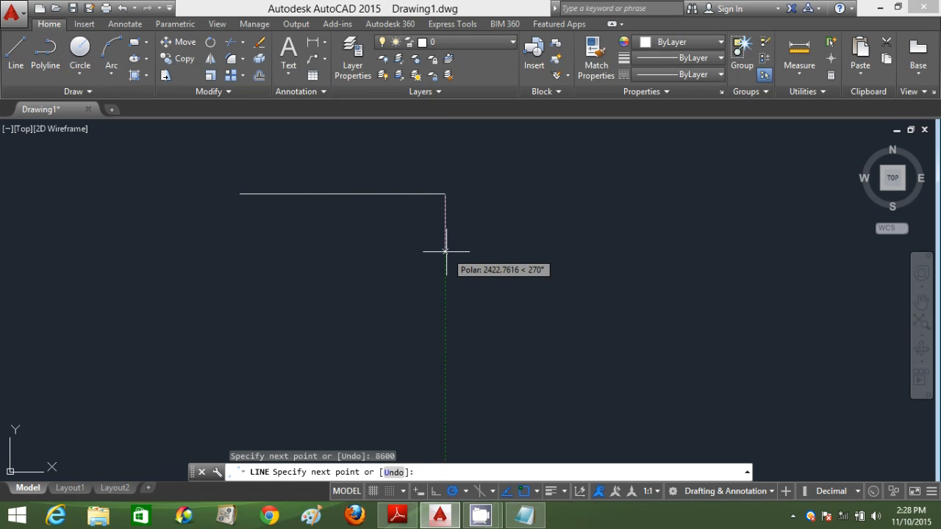
Step: Continue the outline 8000 mm downward, consulting the floor plan PDF, and complete the executive area rectangle back to its starting corner
left_click(397, 516)
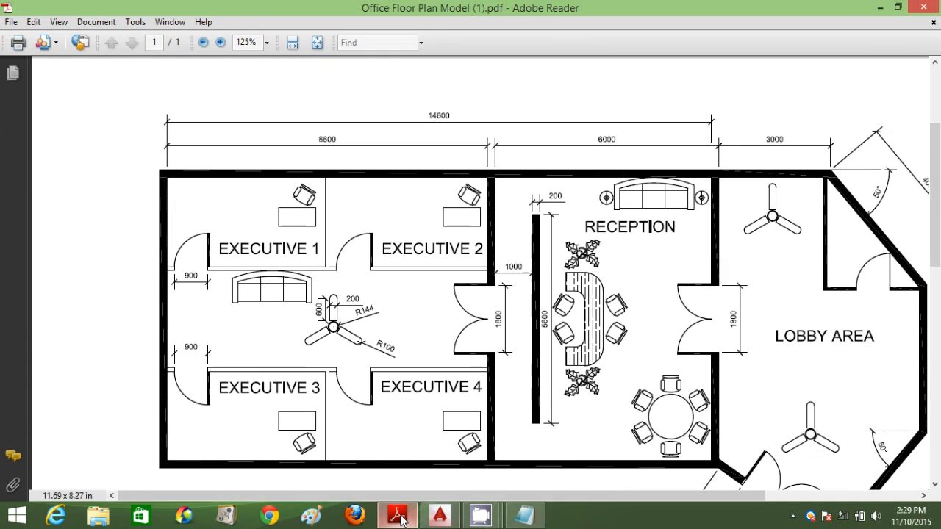
left_click(439, 516)
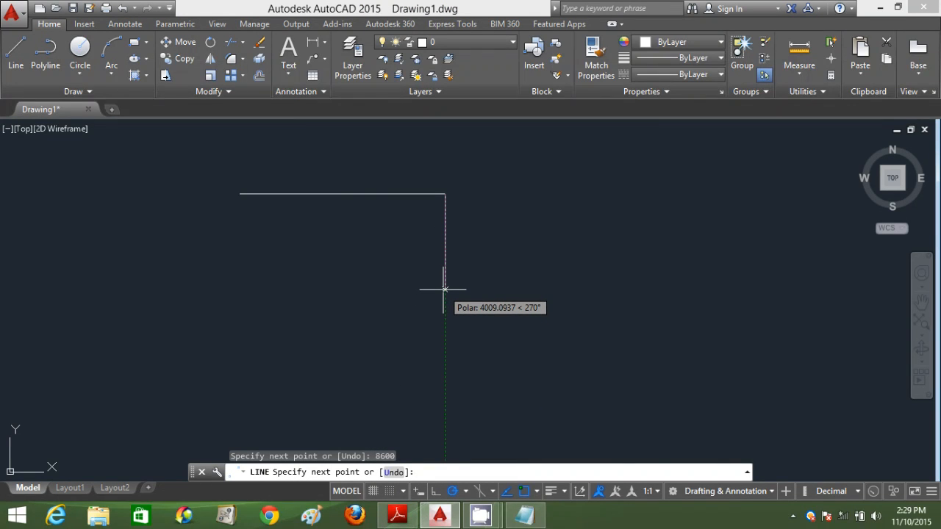
type("8000")
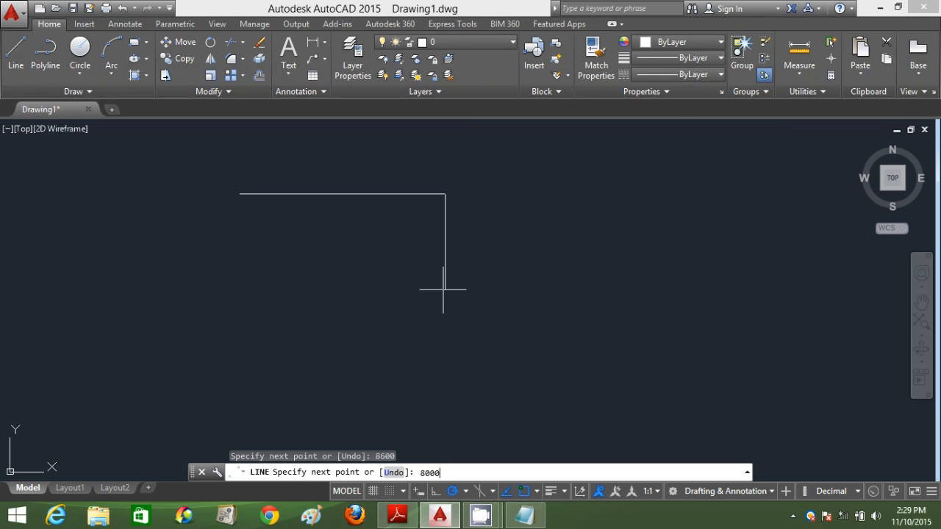
key("Return")
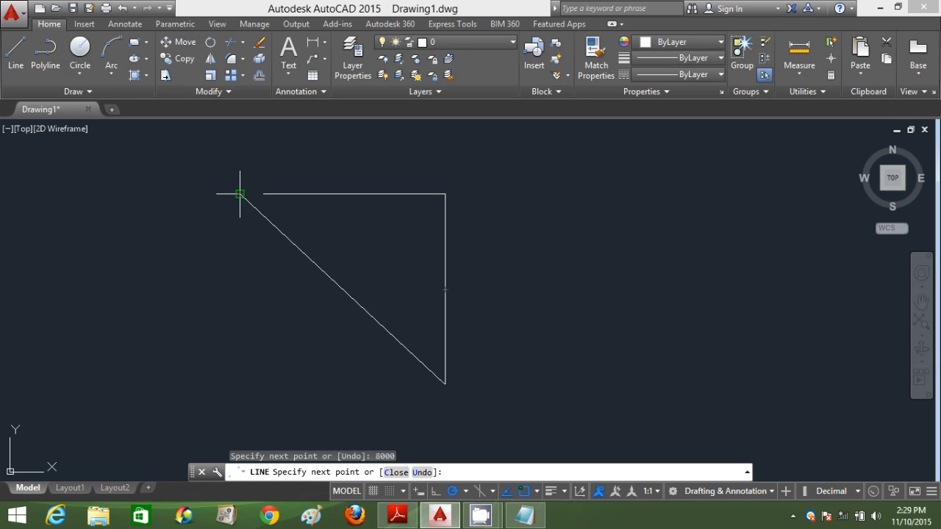
left_click(240, 383)
left_click(239, 194)
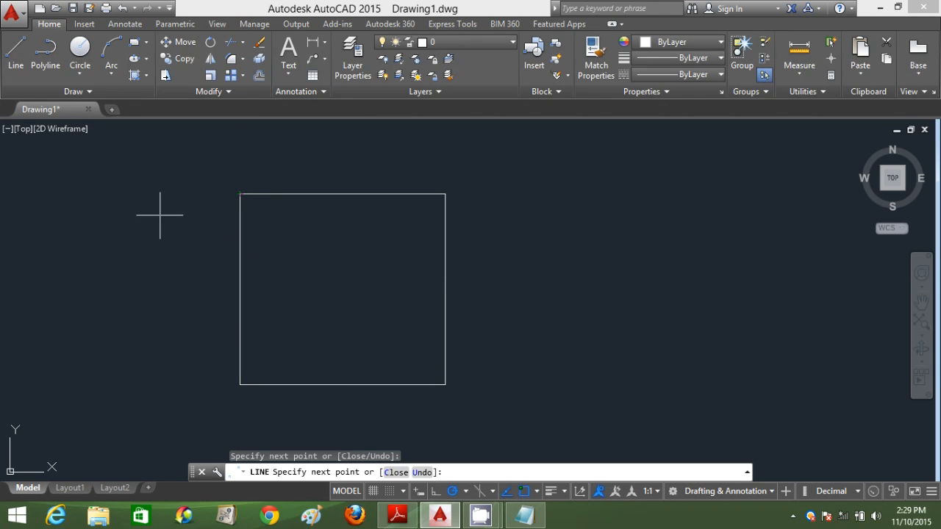
key("Escape")
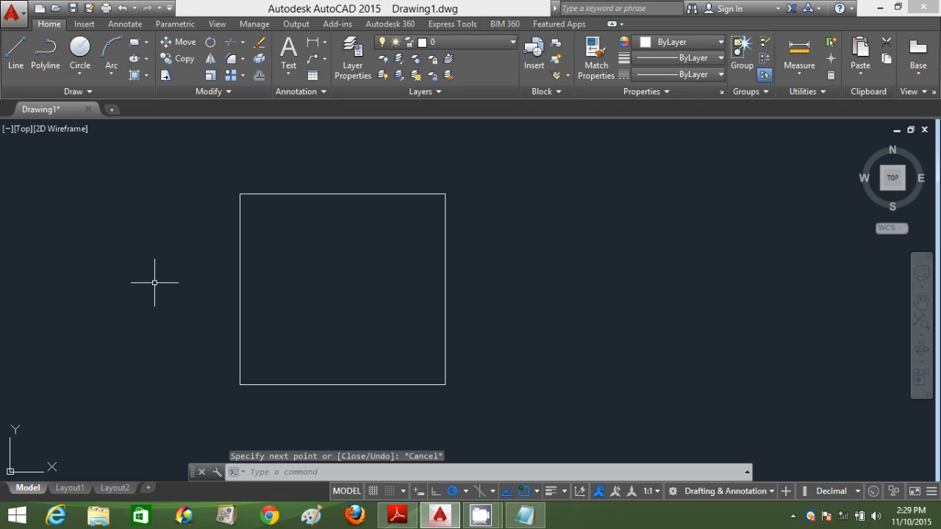
Step: Check the floor plan PDF and offset the executive rectangle's right side 200 mm outward for the wall thickness
left_click(401, 518)
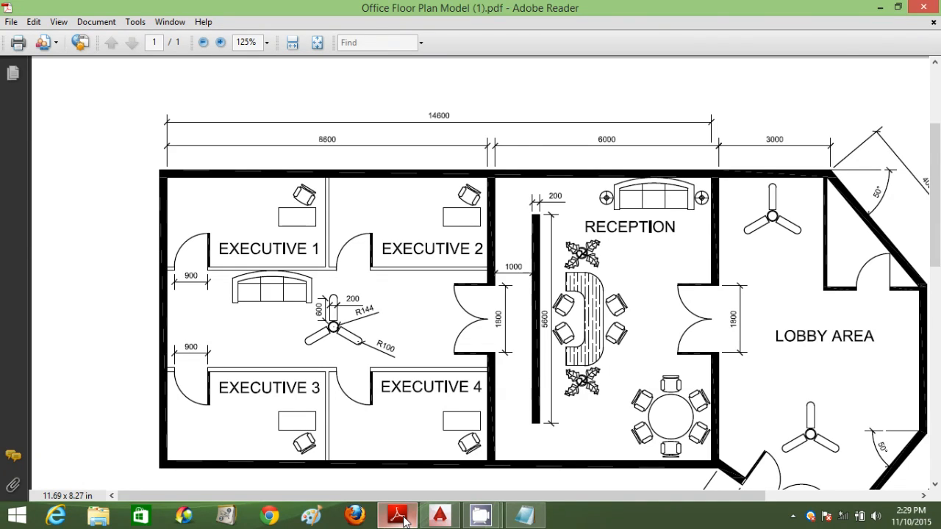
left_click(401, 518)
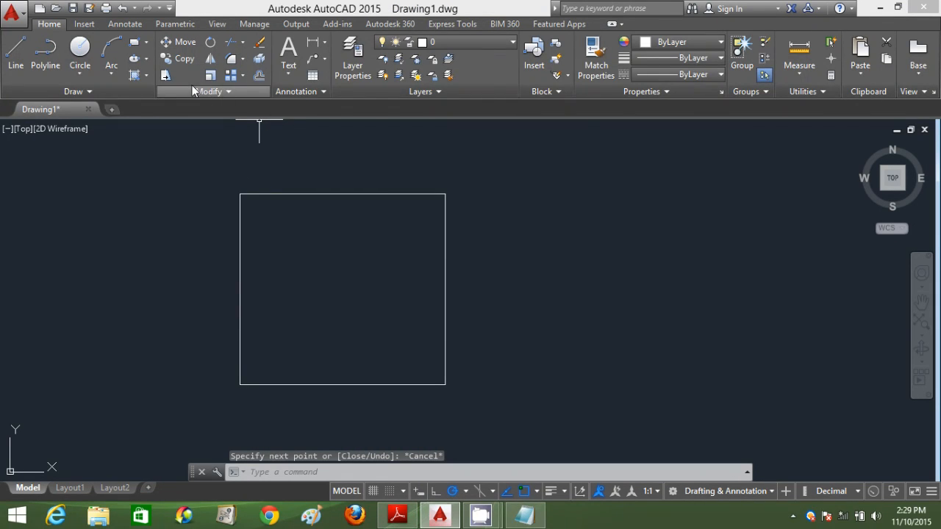
left_click(259, 78)
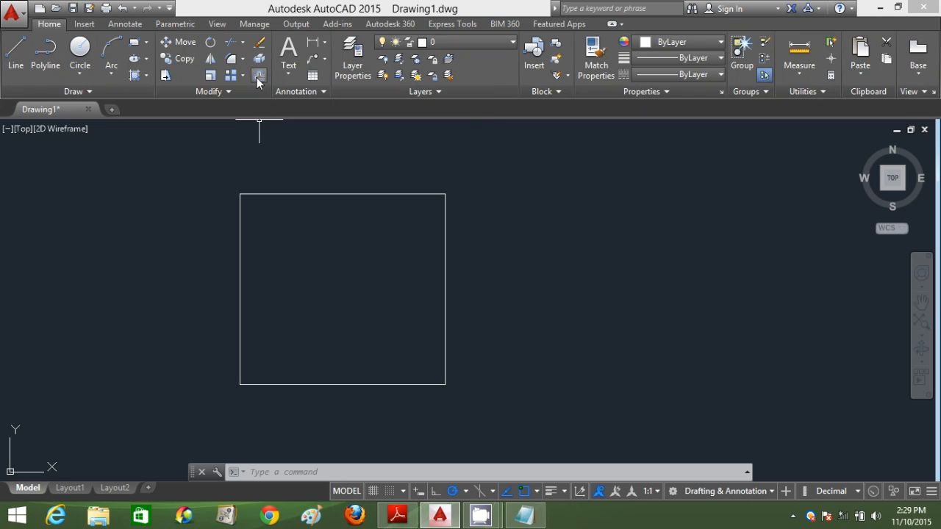
left_click(259, 77)
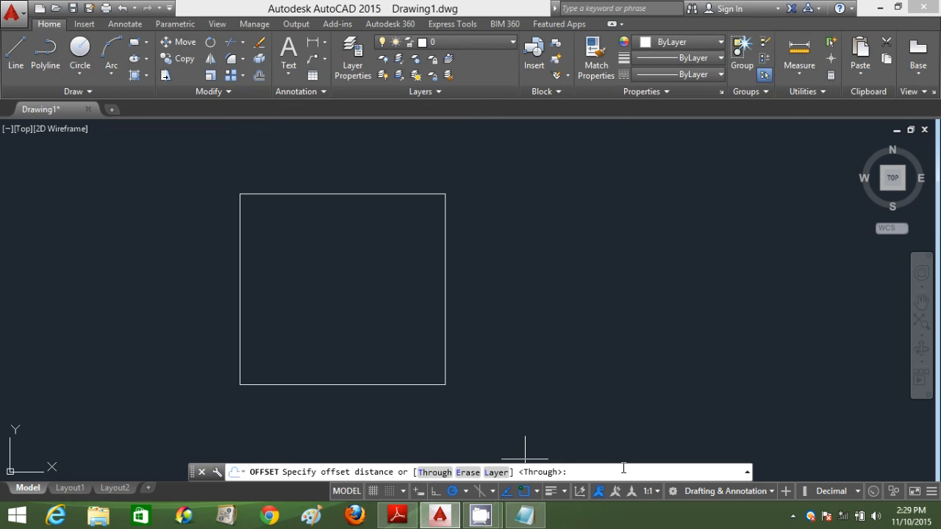
key("Return")
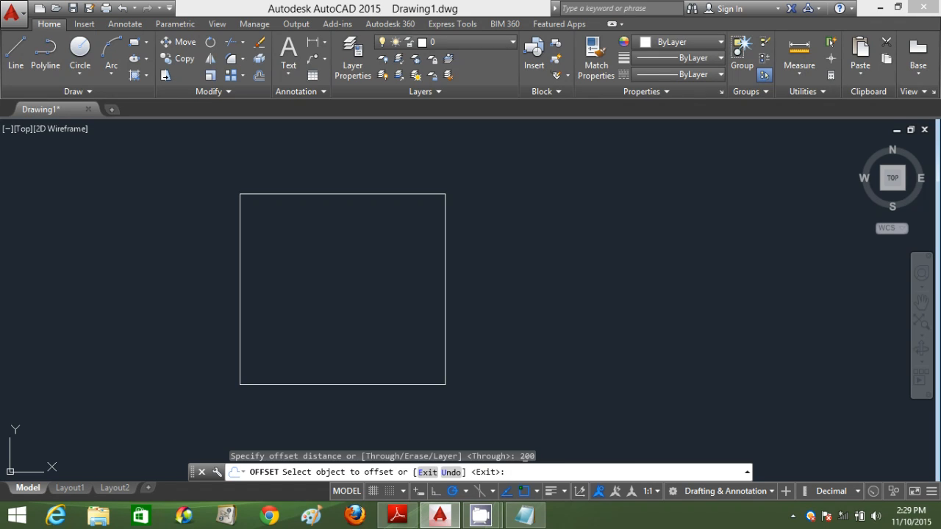
left_click(444, 290)
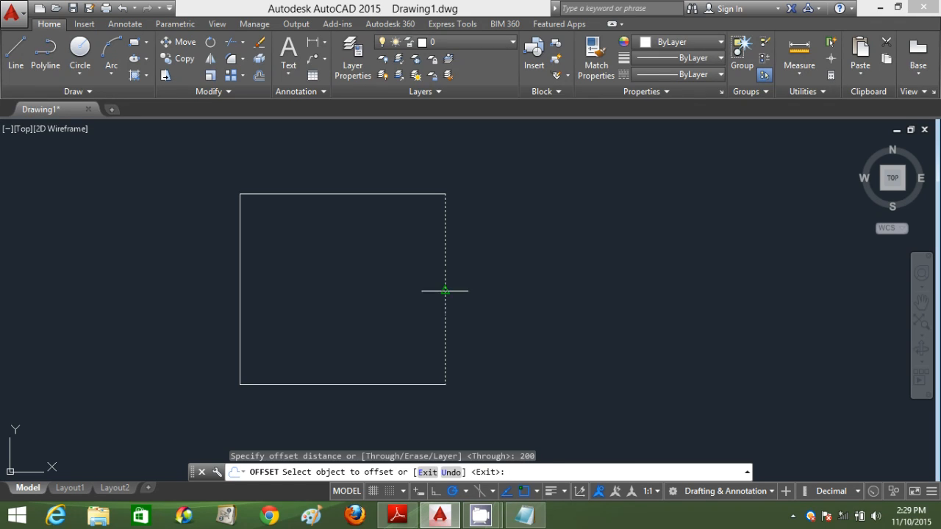
left_click(540, 280)
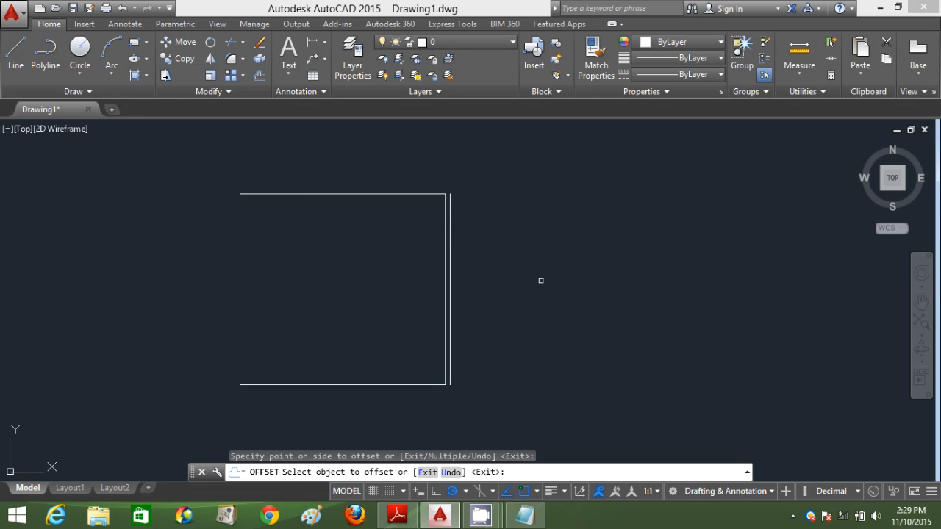
key("Escape")
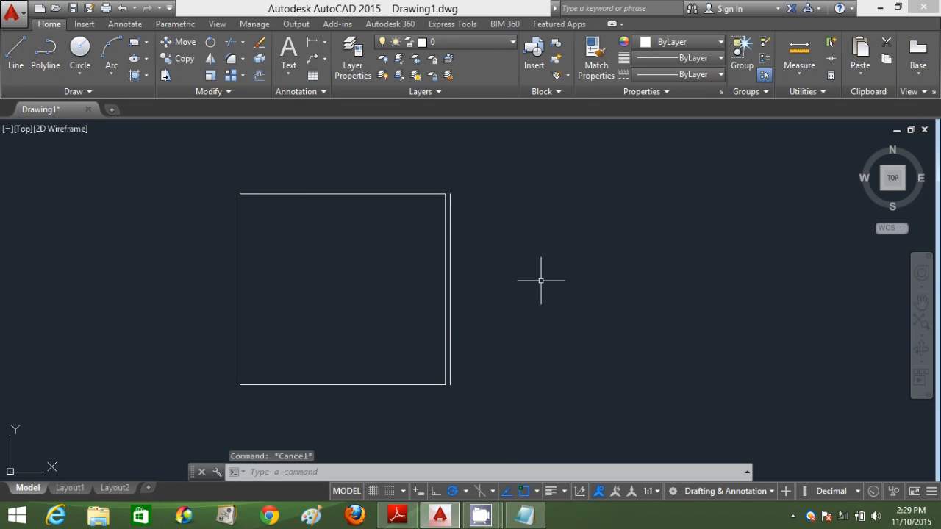
Step: Check the reception width in the PDF and draw its 6000 mm top edge rightward from the offset line's upper end
left_click(441, 517)
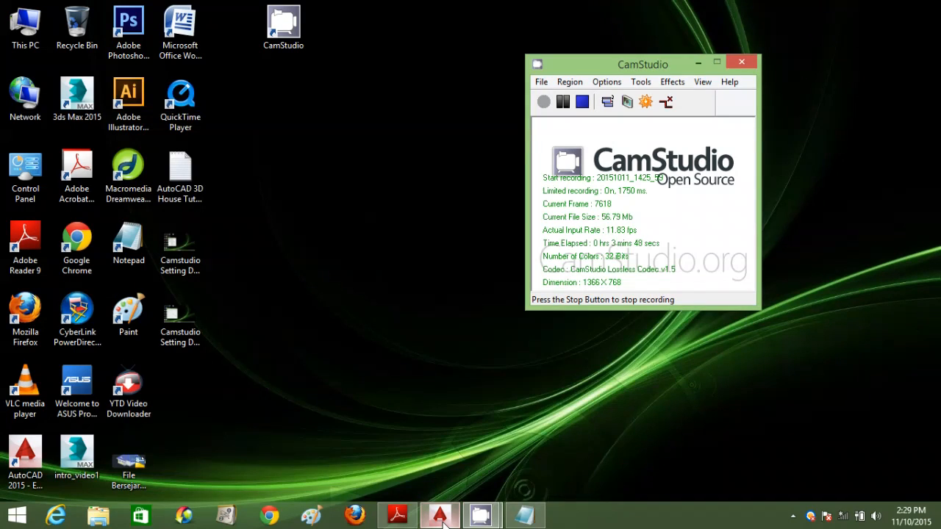
left_click(441, 519)
left_click(397, 518)
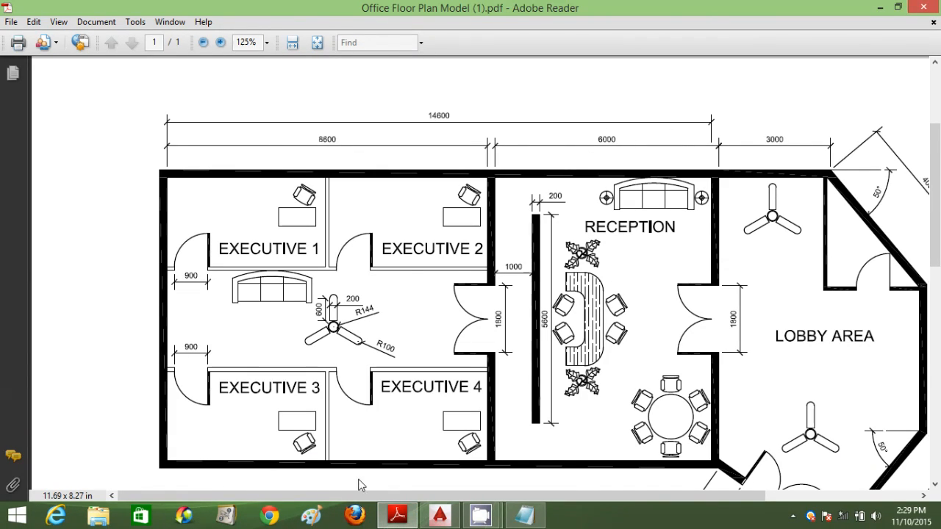
left_click(405, 517)
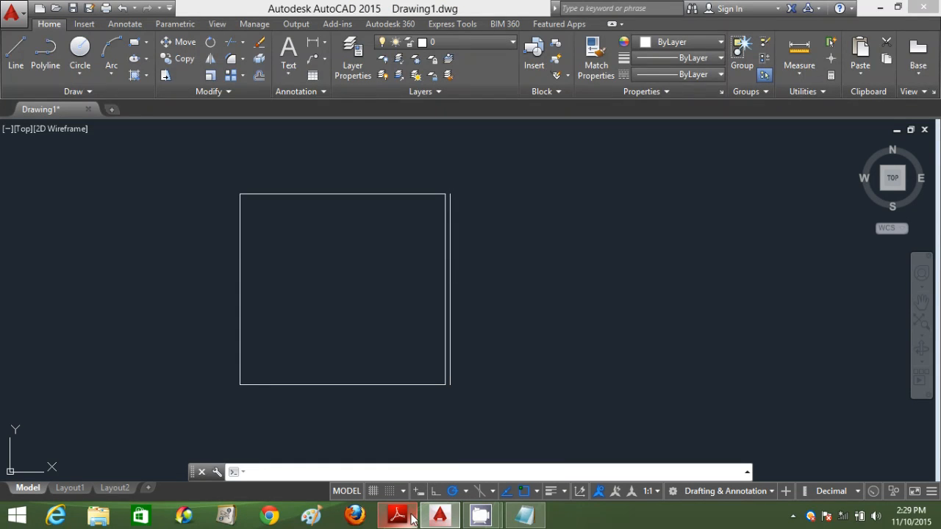
type("l")
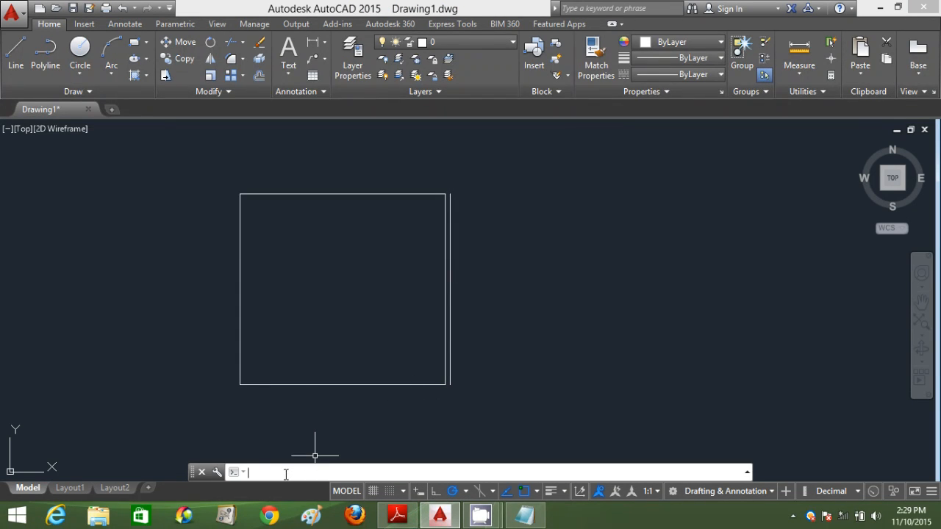
key("Return")
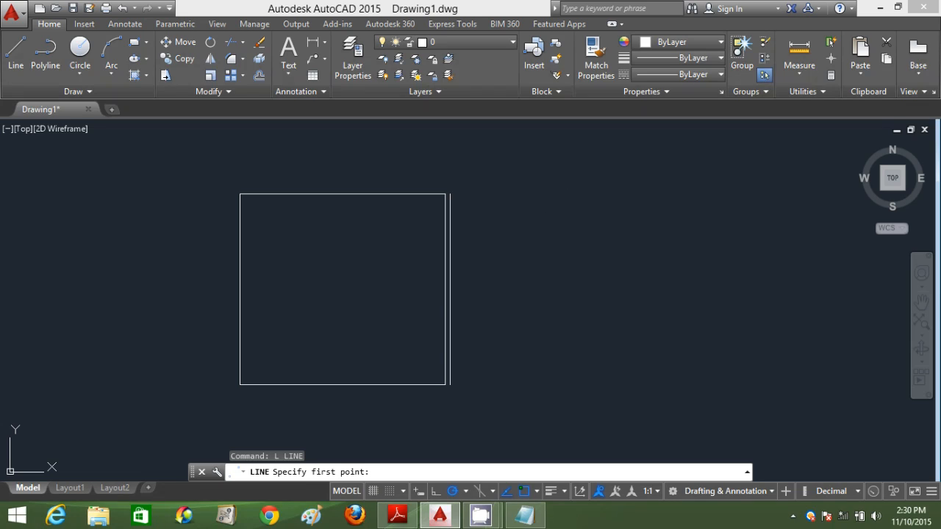
left_click(450, 194)
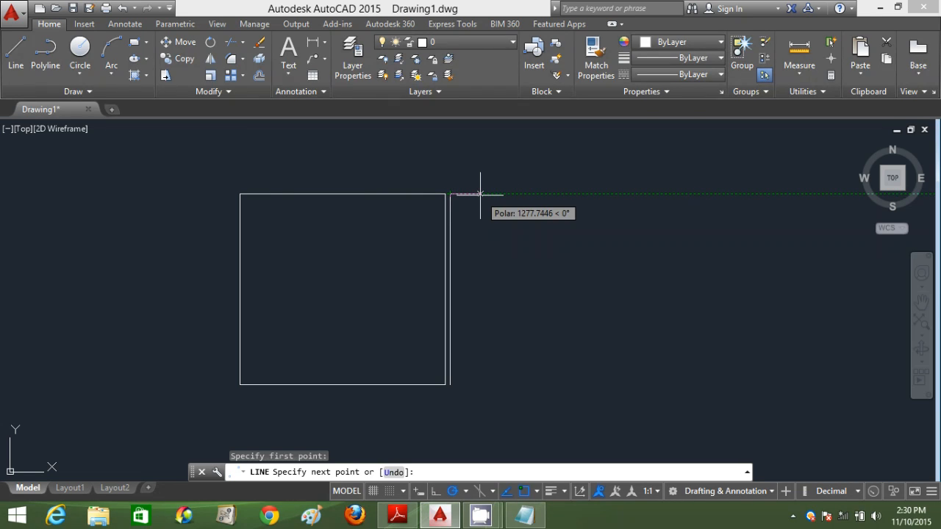
type("6000")
key("Return")
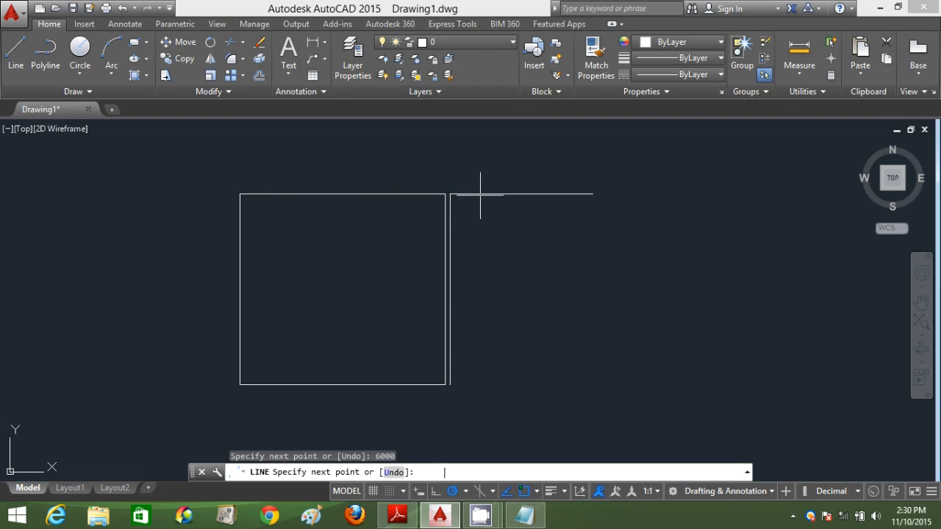
Step: Complete the reception outline with a vertical right side level with the executive area's base and a bottom edge back to the offset line
left_click(593, 194)
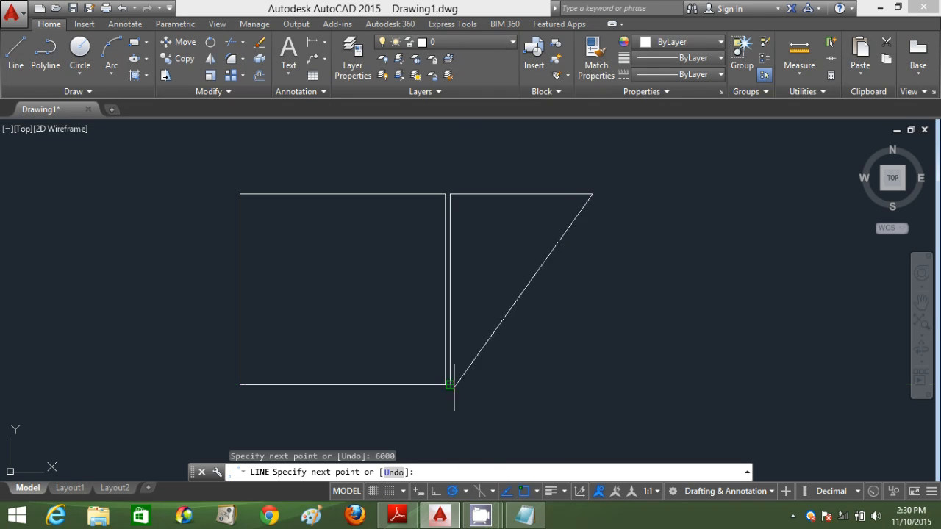
left_click(592, 384)
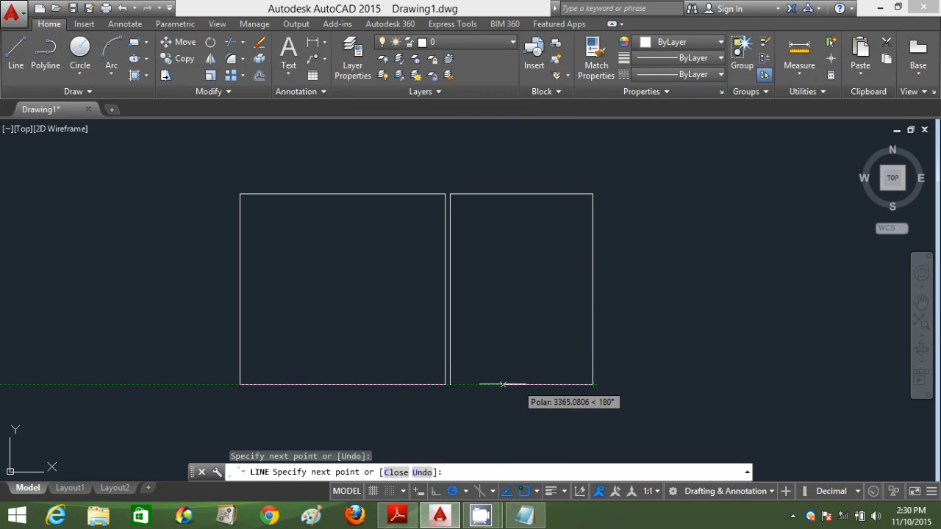
left_click(450, 383)
key("Return")
Step: Recheck the floor plan PDF and close the upper and lower ends of the wall between the executive area and reception with short lines
left_click(451, 519)
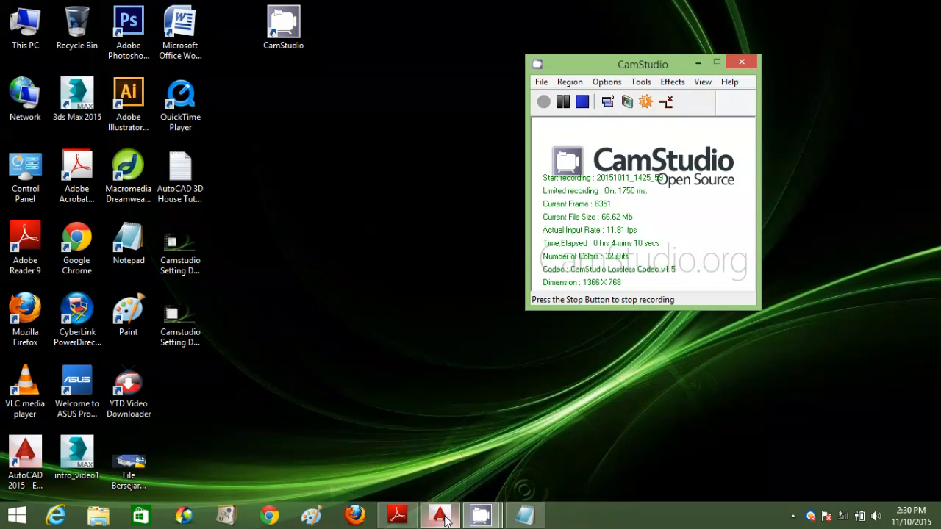
left_click(441, 518)
left_click(401, 519)
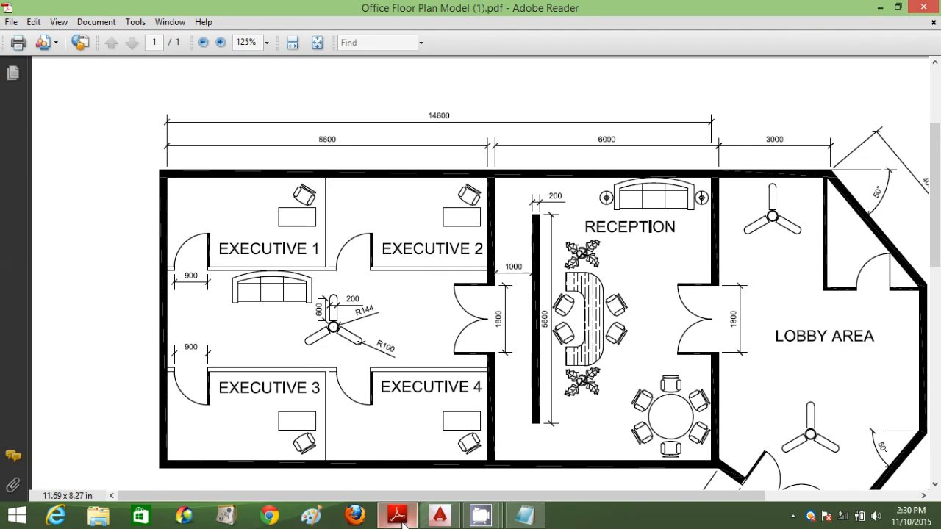
left_click(401, 519)
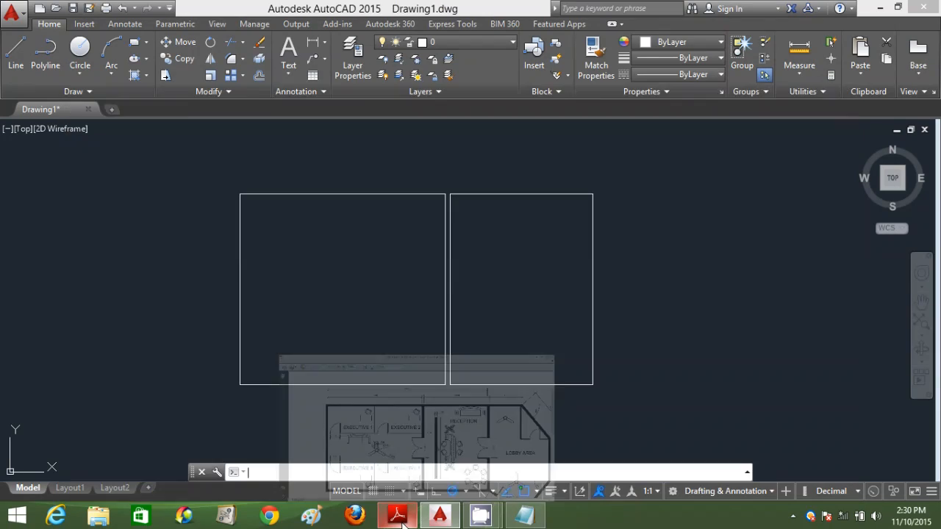
left_click(20, 61)
left_click(449, 194)
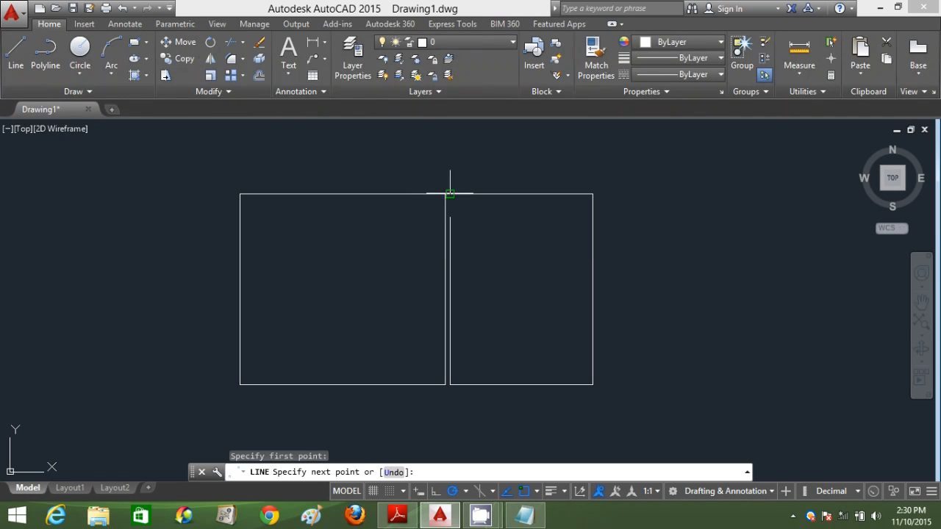
key("Escape")
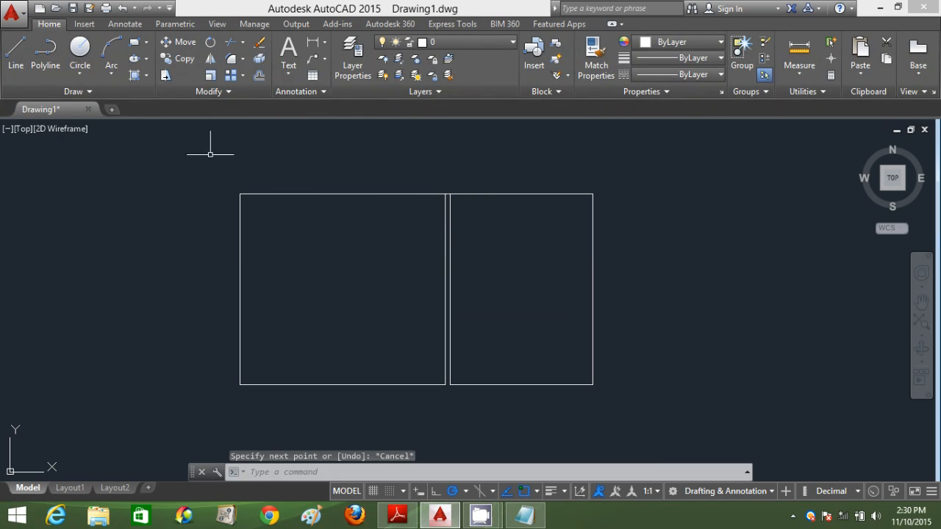
left_click(15, 61)
left_click(450, 385)
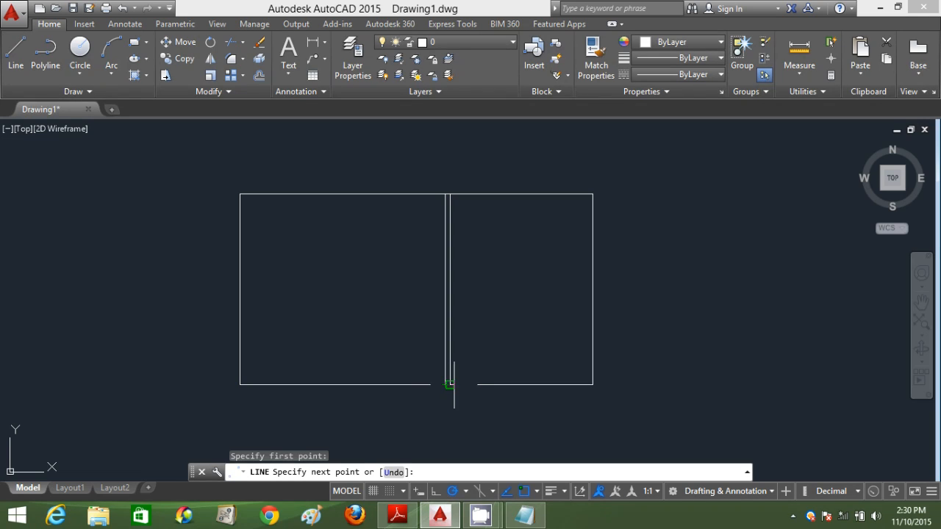
key("Escape")
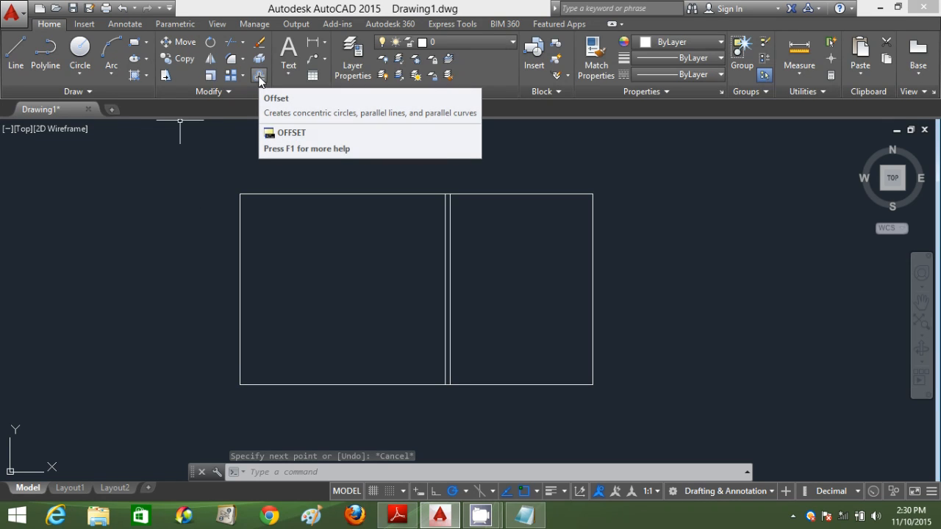
Step: Offset the executive room's top, left and bottom lines 200 mm outward for the outer wall faces
left_click(270, 474)
type("o")
key("Return")
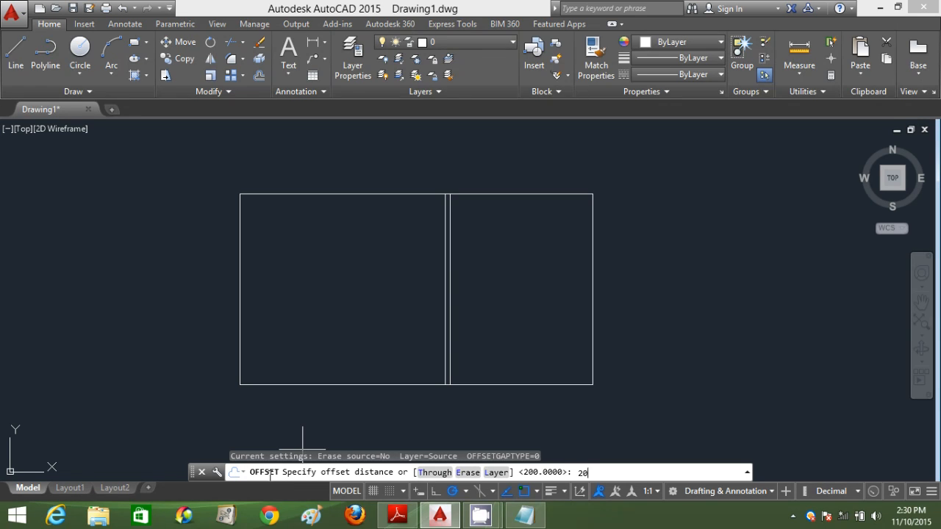
key("Return")
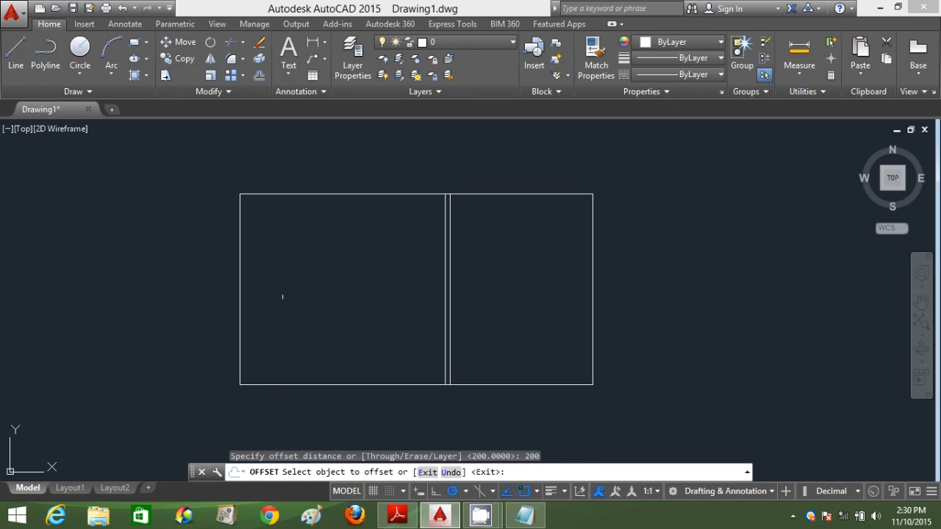
left_click(315, 194)
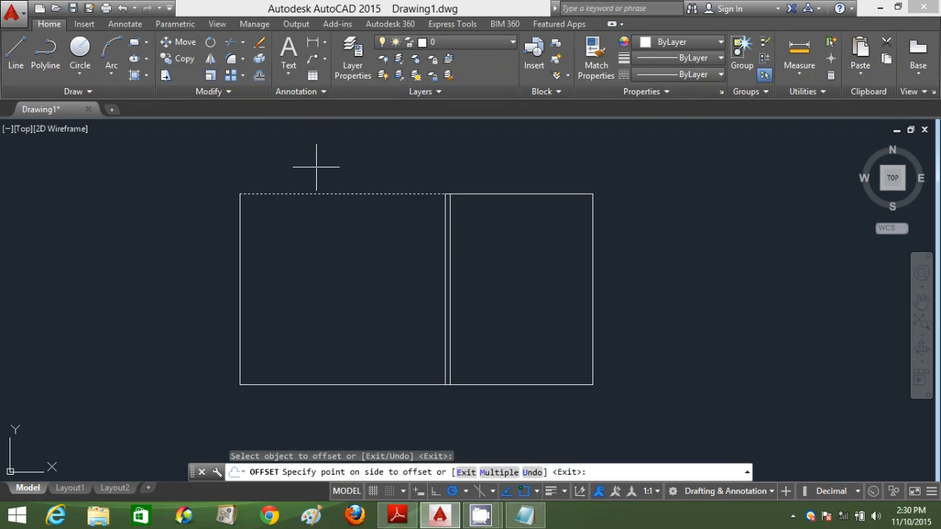
left_click(240, 252)
left_click(187, 255)
left_click(311, 383)
left_click(311, 411)
Step: Offset the reception's bottom, top and right lines outward by the same 200 mm wall thickness
left_click(543, 384)
left_click(535, 407)
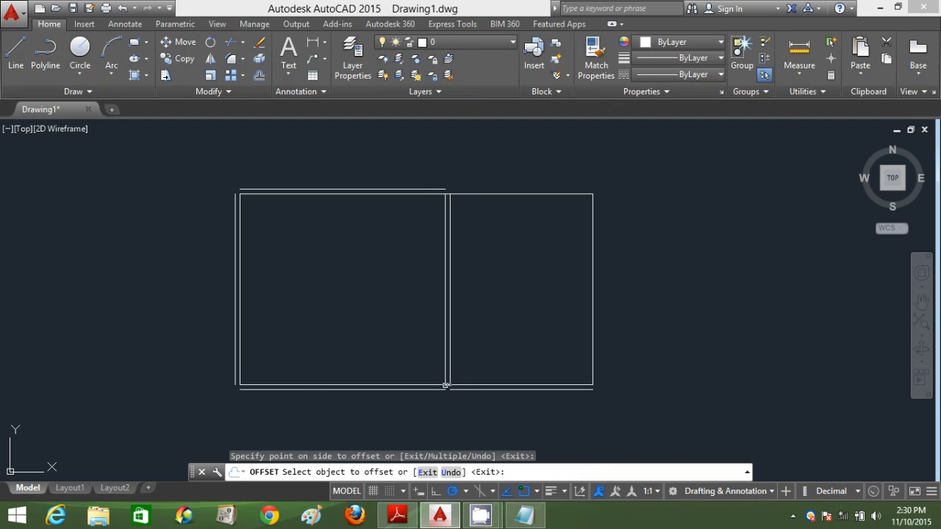
left_click(507, 194)
left_click(508, 182)
left_click(593, 220)
left_click(609, 226)
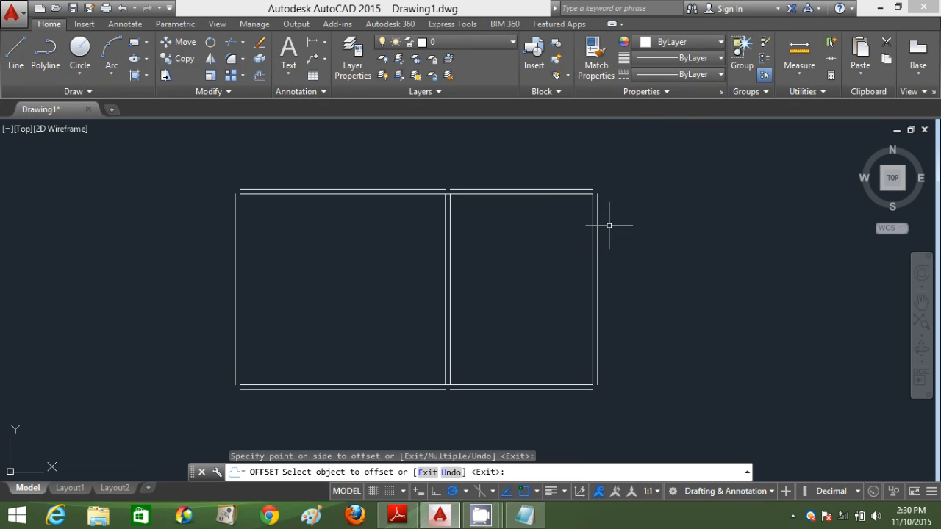
key("Escape")
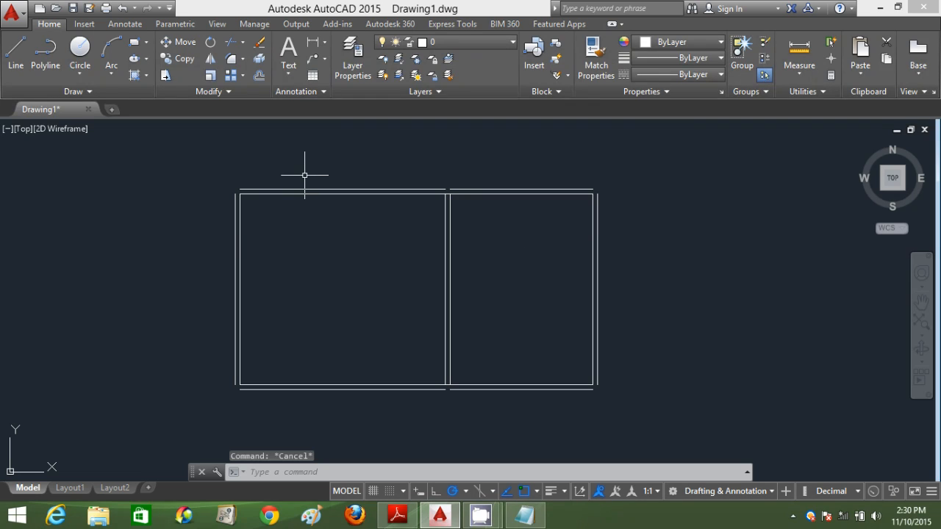
Step: Fillet the outer wall lines into closed corners at the executive room's upper-left and lower-left
left_click(231, 60)
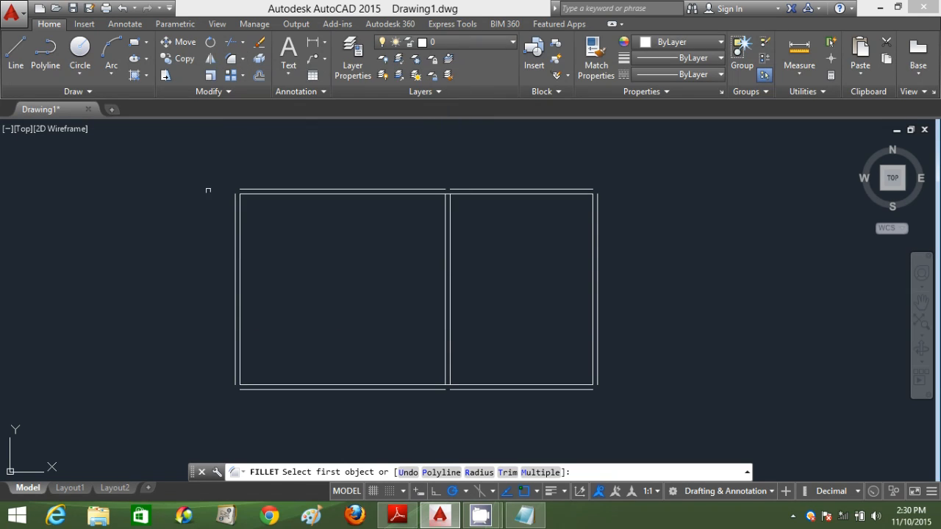
left_click(234, 211)
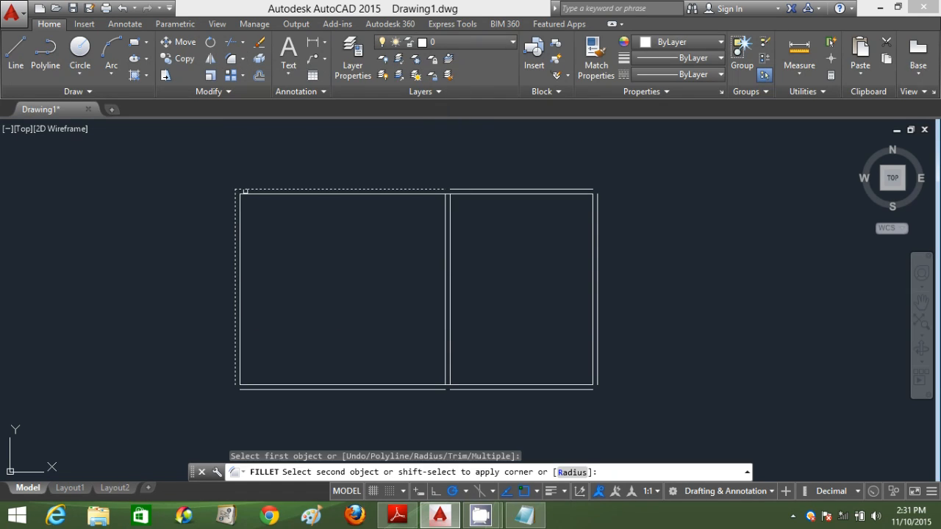
left_click(246, 191)
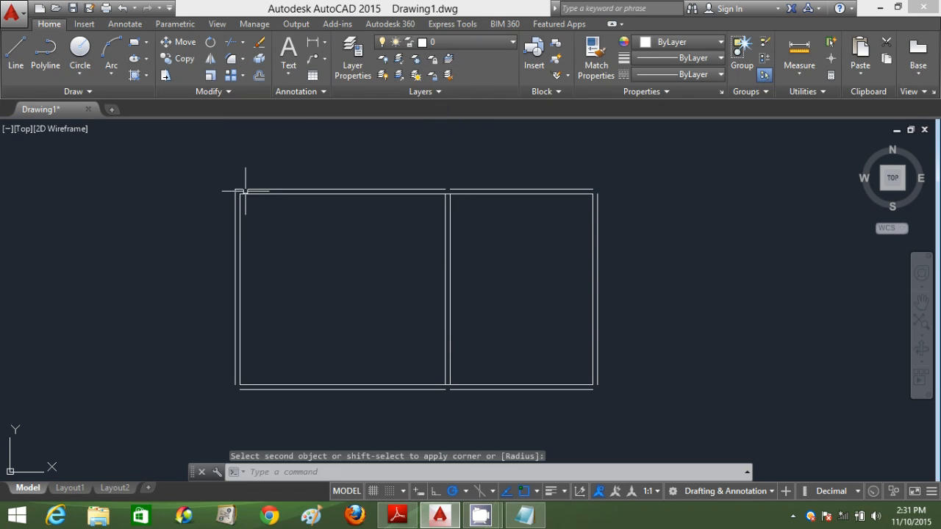
left_click(232, 61)
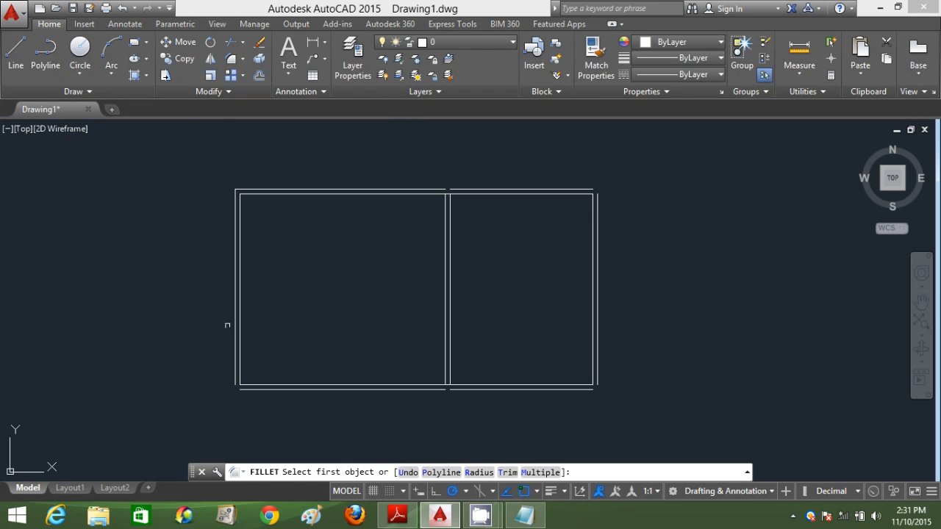
left_click(232, 332)
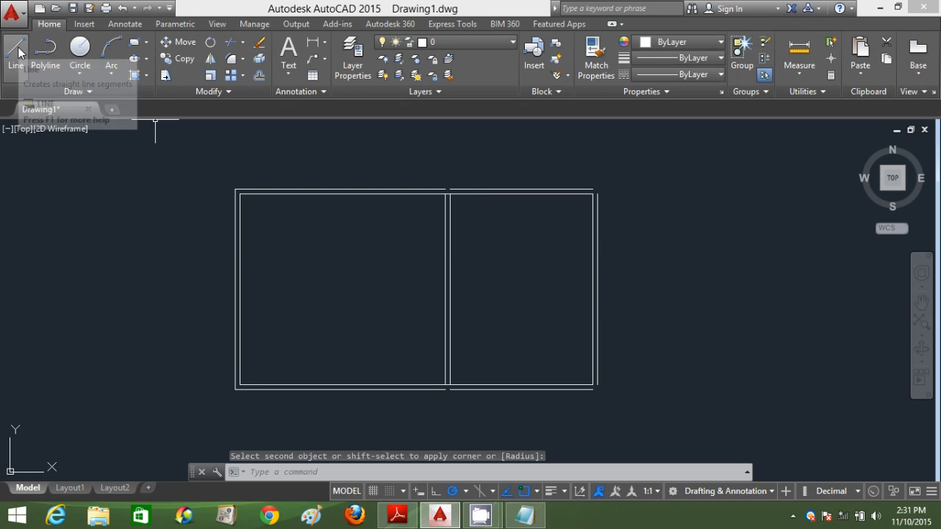
Step: Bridge the gaps in the upper and lower outer wall lines at the dividing wall with short lines
left_click(297, 472)
type("L")
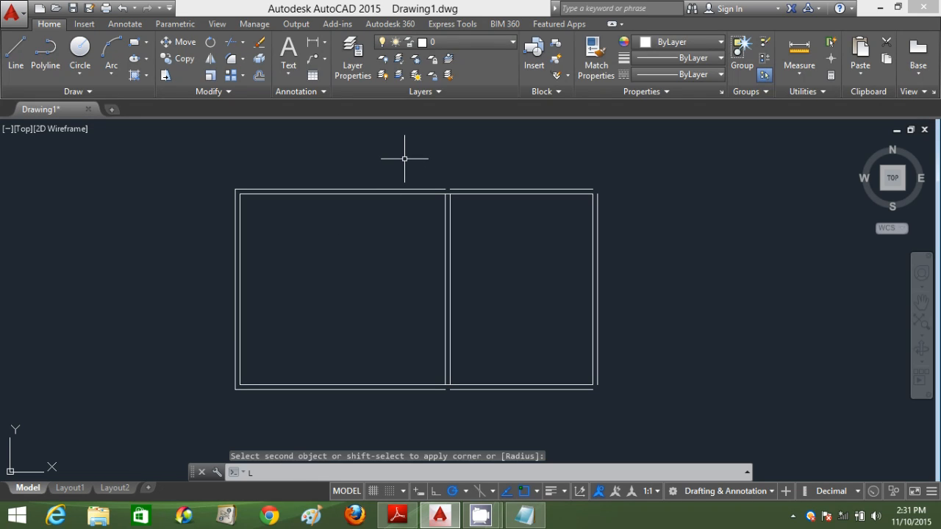
key("Return")
left_click(445, 189)
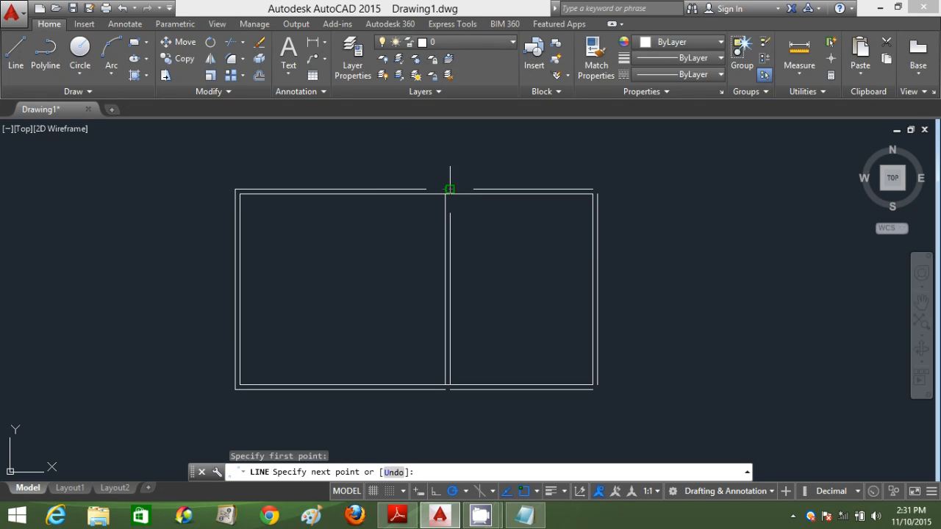
left_click(443, 389)
key("Return")
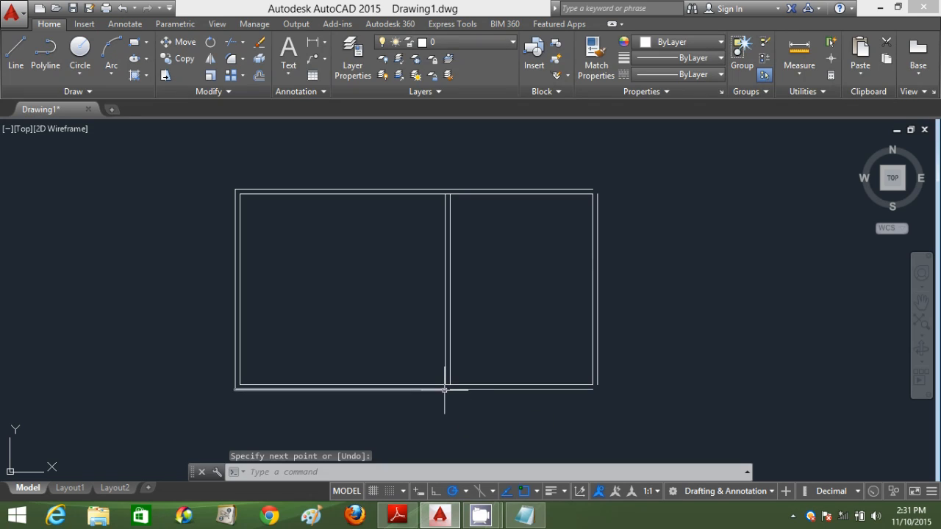
key("Return")
left_click(447, 389)
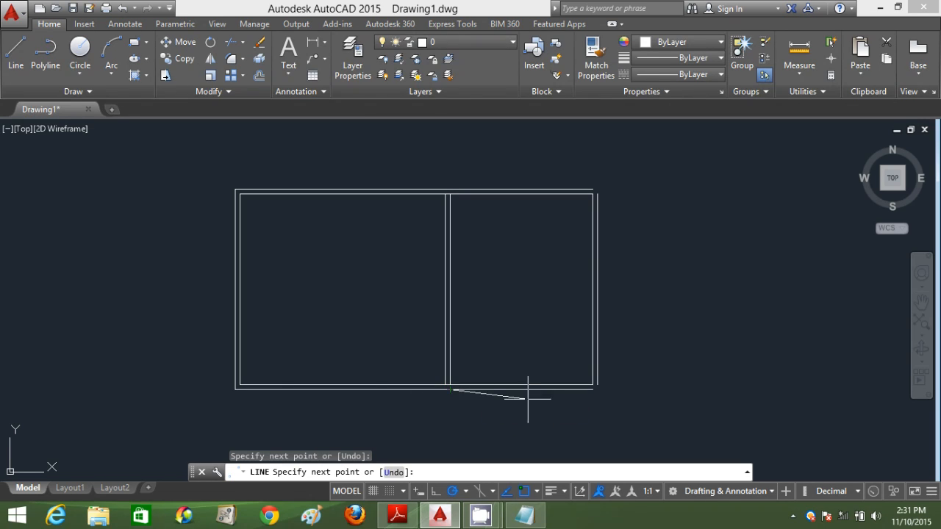
key("Return")
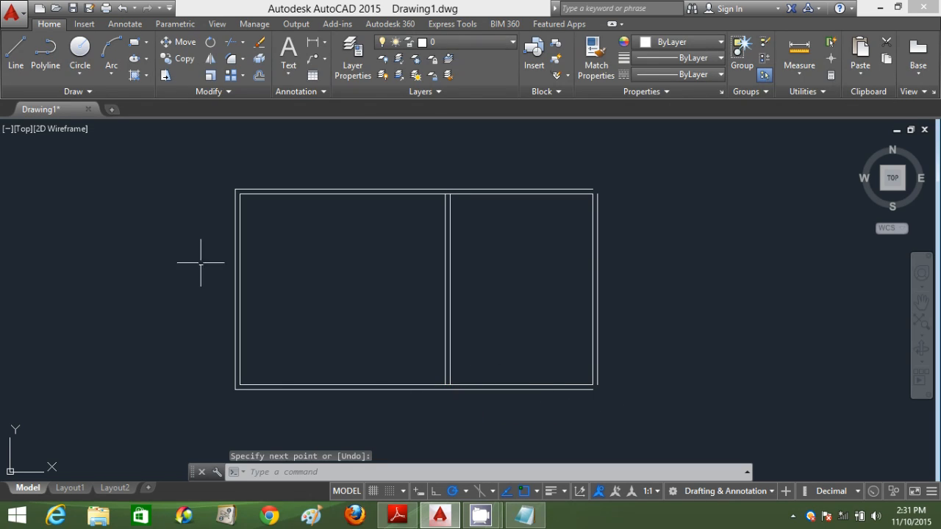
Step: Fillet the outer wall lines into closed corners at the reception's lower-right and upper-right
left_click(233, 61)
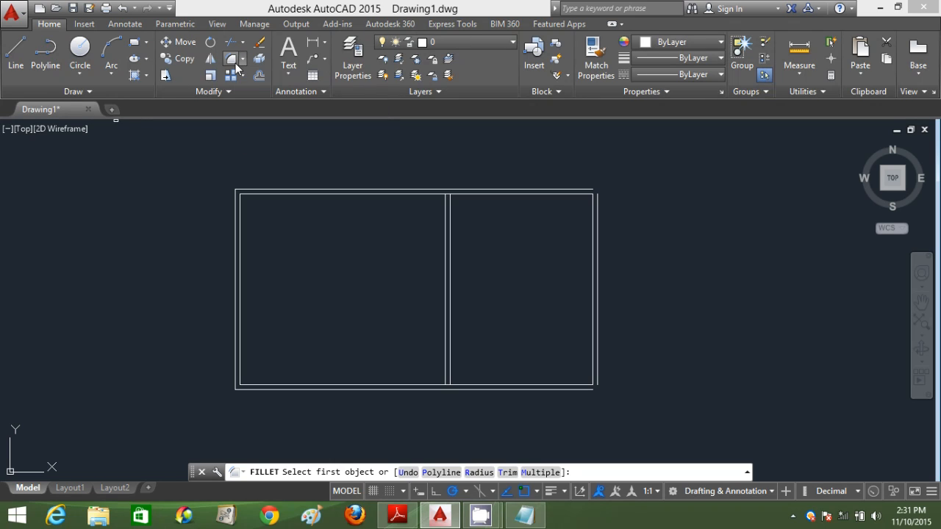
left_click(589, 390)
left_click(597, 382)
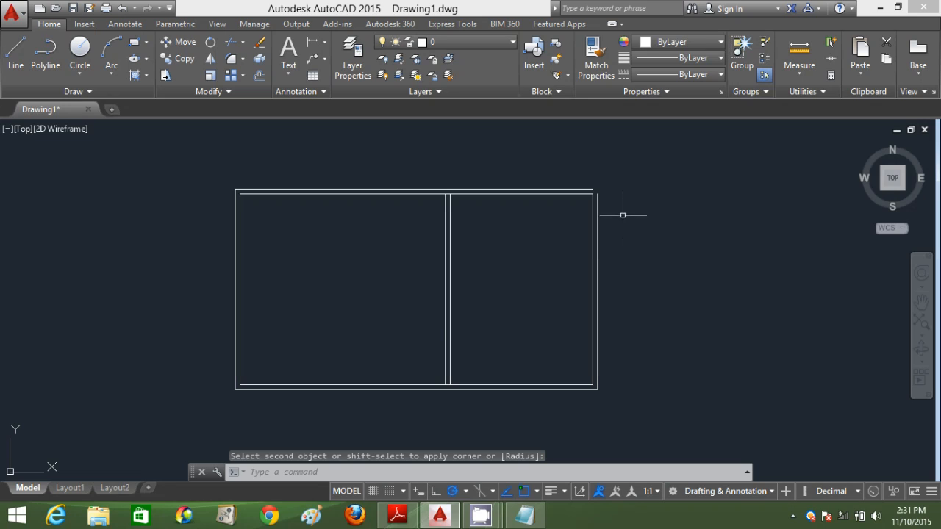
left_click(230, 61)
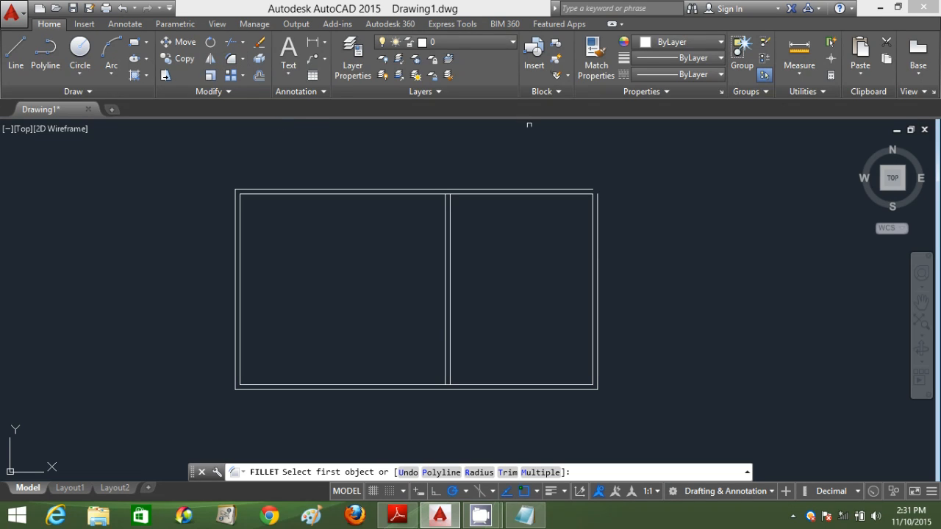
left_click(586, 190)
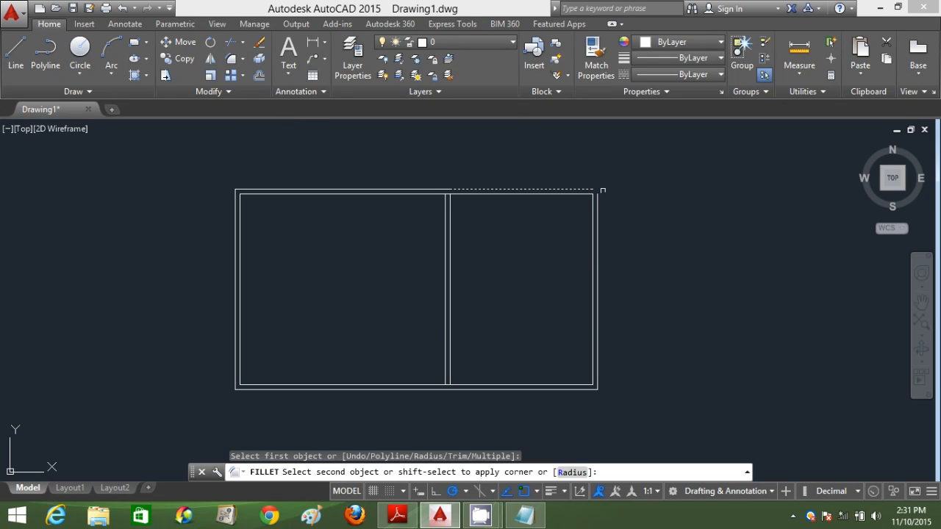
left_click(597, 200)
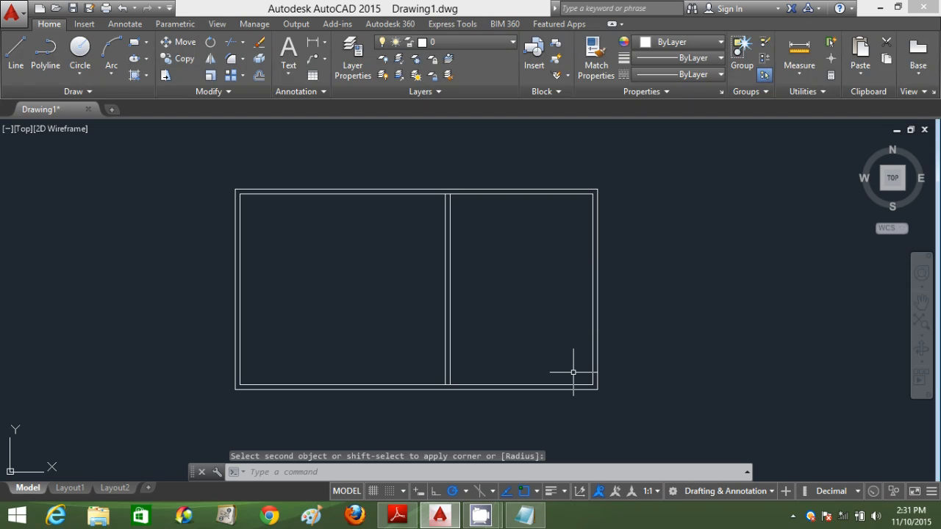
Step: Delete the short lines closing the upper and lower ends of the wall between the executive area and reception
scroll(443, 193, "up", 3)
left_click(449, 193)
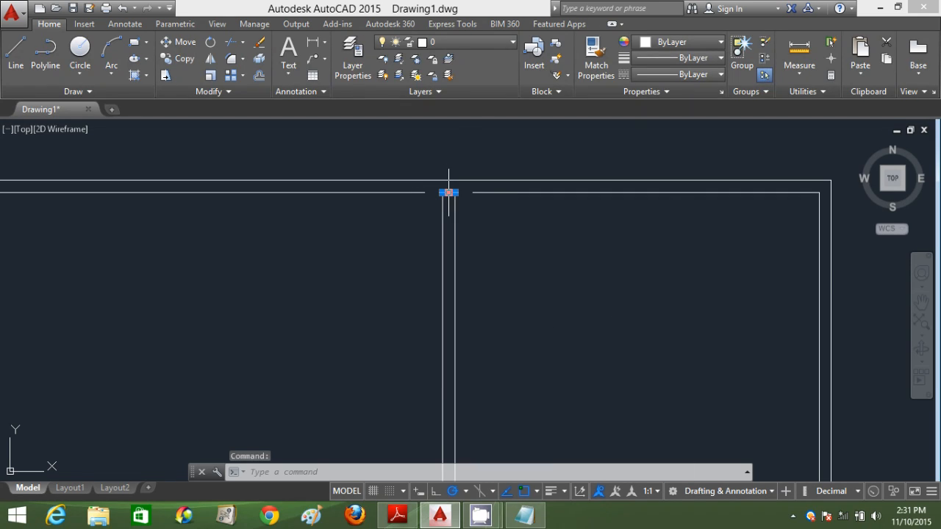
key("Delete")
scroll(488, 279, "down", 4)
scroll(465, 383, "up", 6)
left_click(456, 440)
key("Delete")
scroll(478, 363, "down", 5)
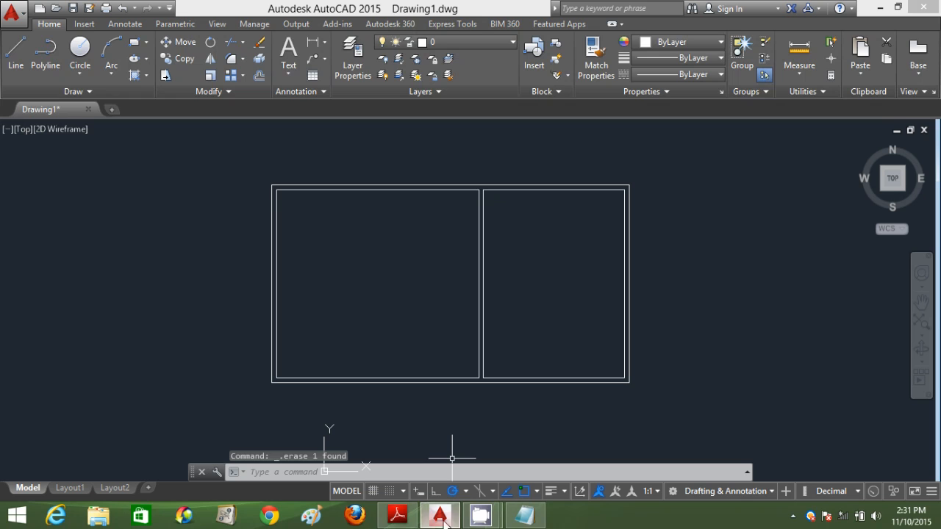
Step: Check the lobby width in the floor plan PDF and draw a 3000 mm line rightward from the reception's outer upper-right corner
left_click(403, 522)
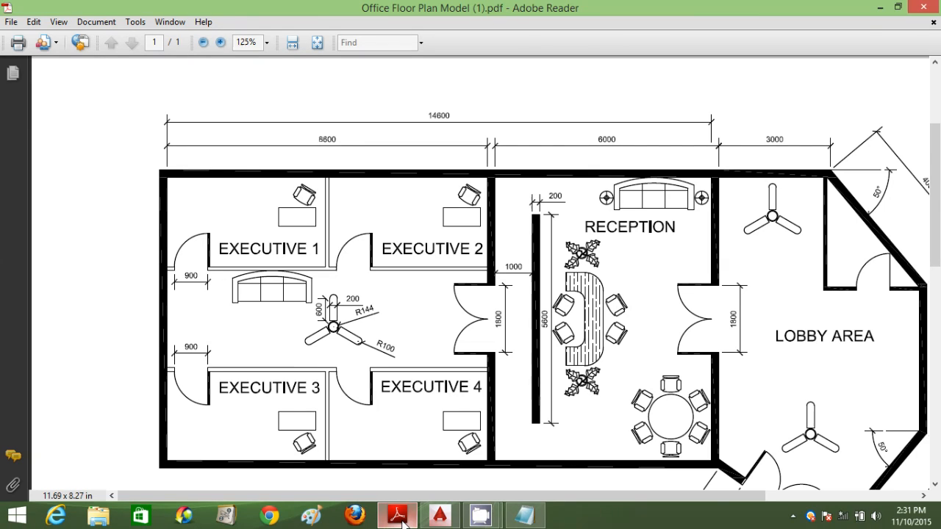
left_click(402, 522)
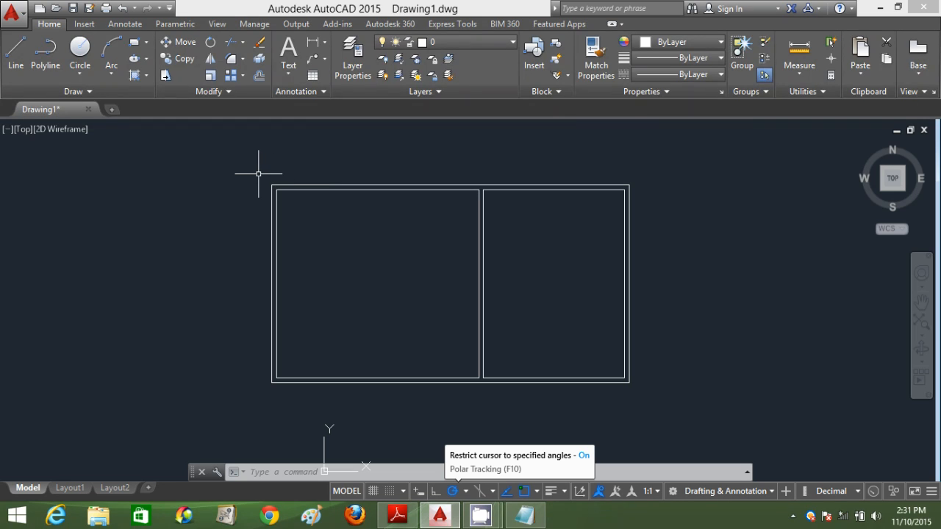
left_click(20, 57)
left_click(630, 185)
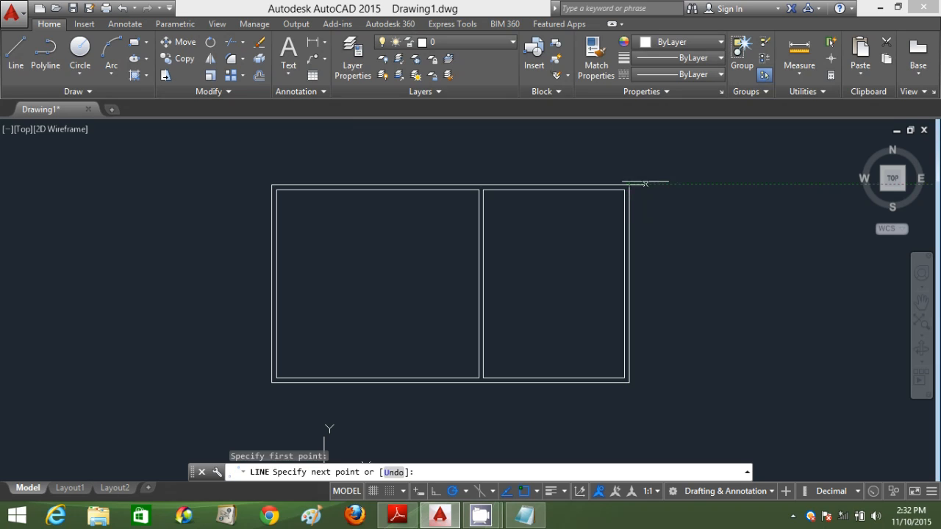
type("30")
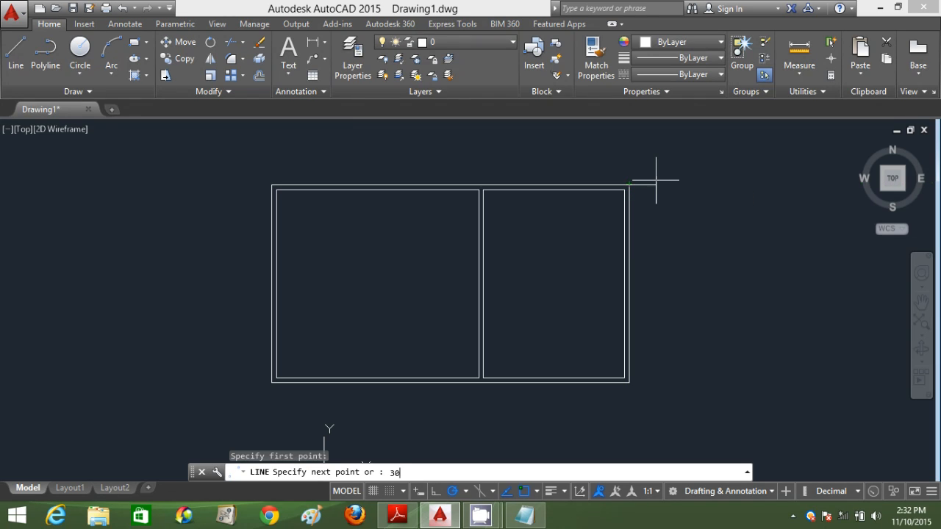
type("00")
key("Return")
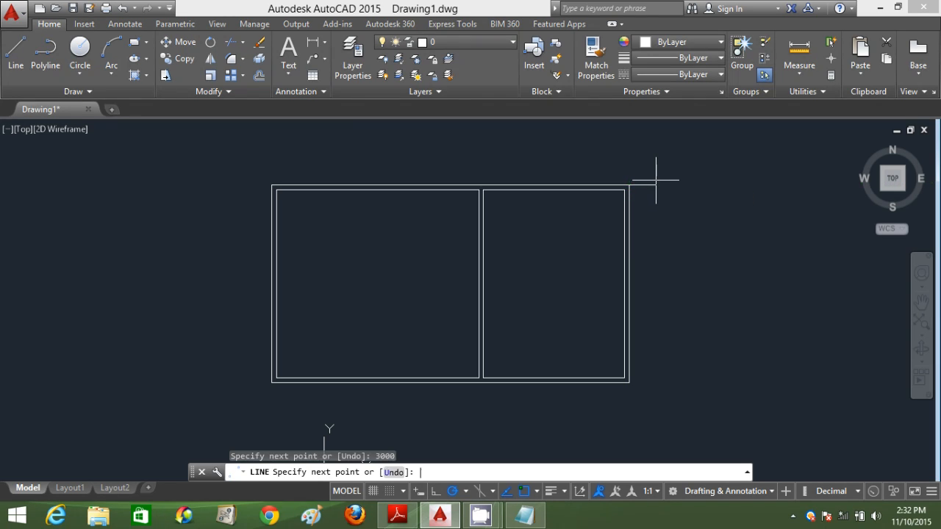
key("Return")
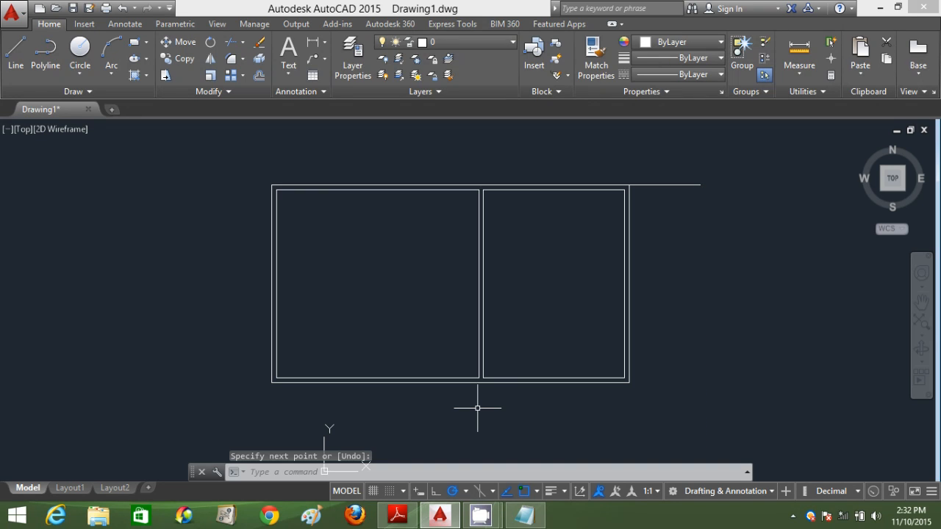
Step: Check the lobby's slanted upper wall in the floor plan PDF and draw a 4000 mm line at 310° from the 3000 mm line's free end
left_click(395, 517)
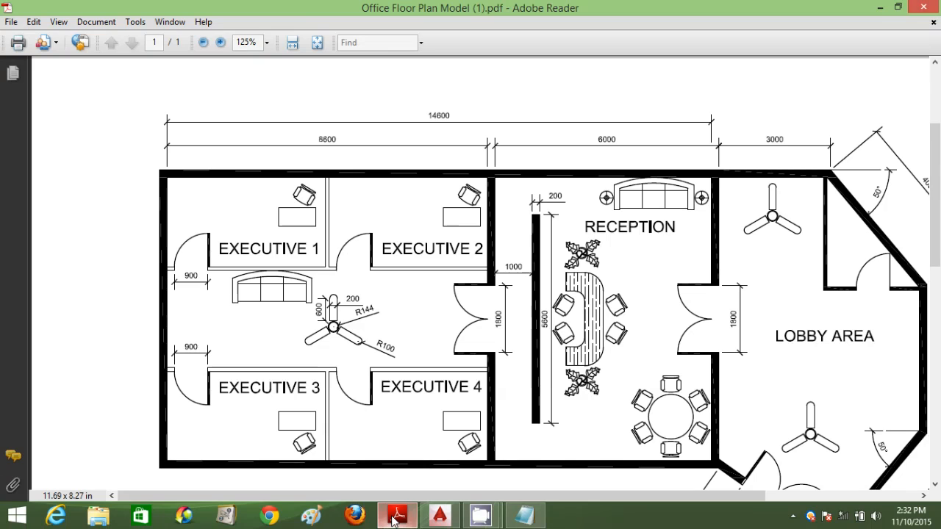
left_click_drag(774, 189, 625, 176)
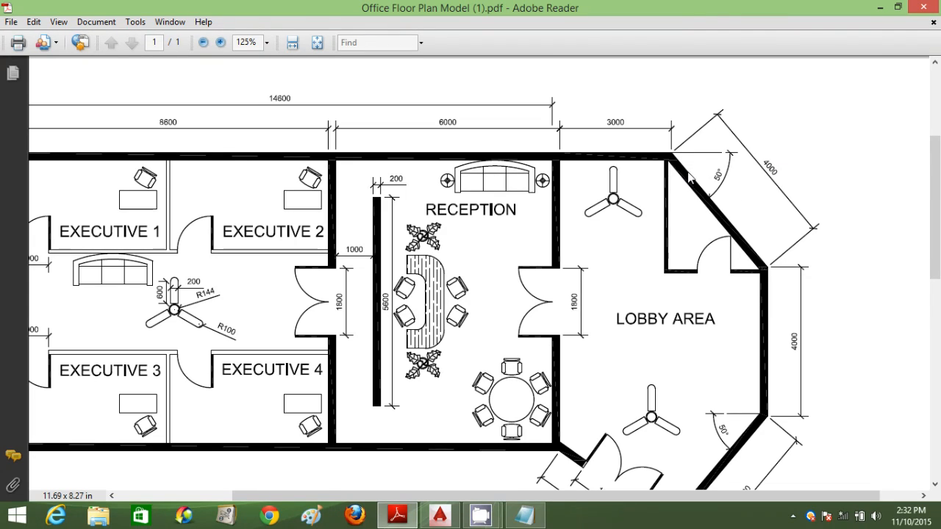
mouse_move(438, 519)
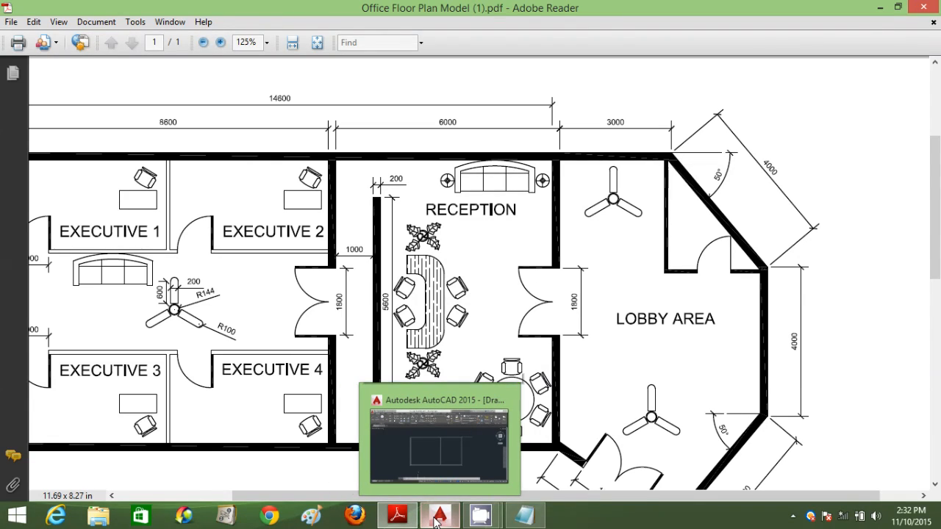
left_click(438, 518)
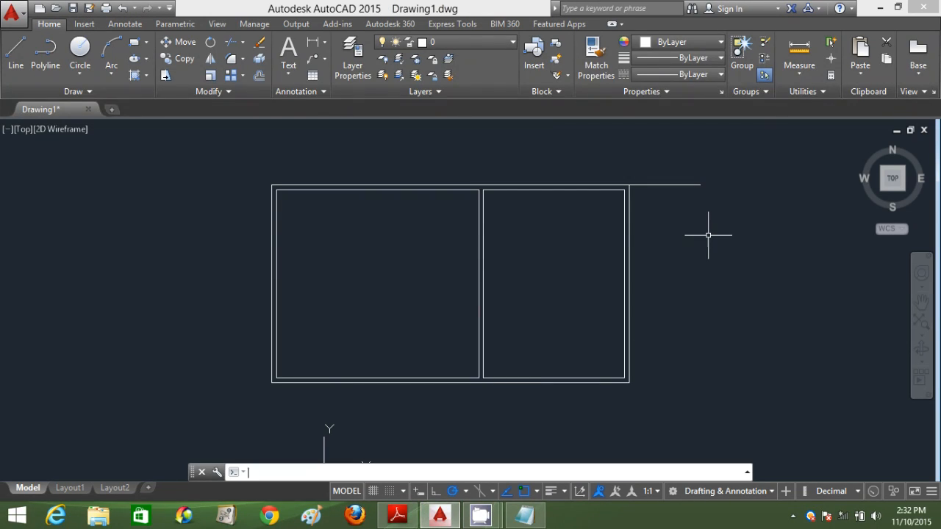
type("L")
key("Return")
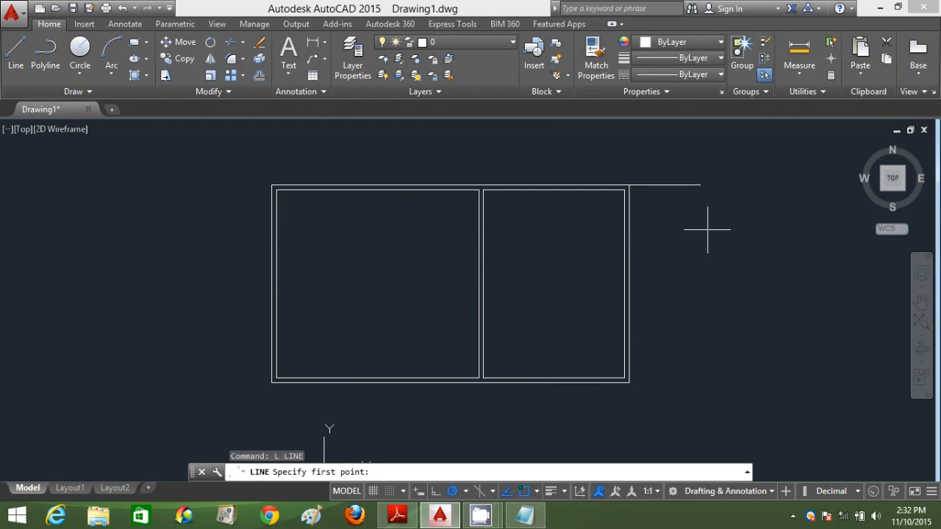
left_click(700, 185)
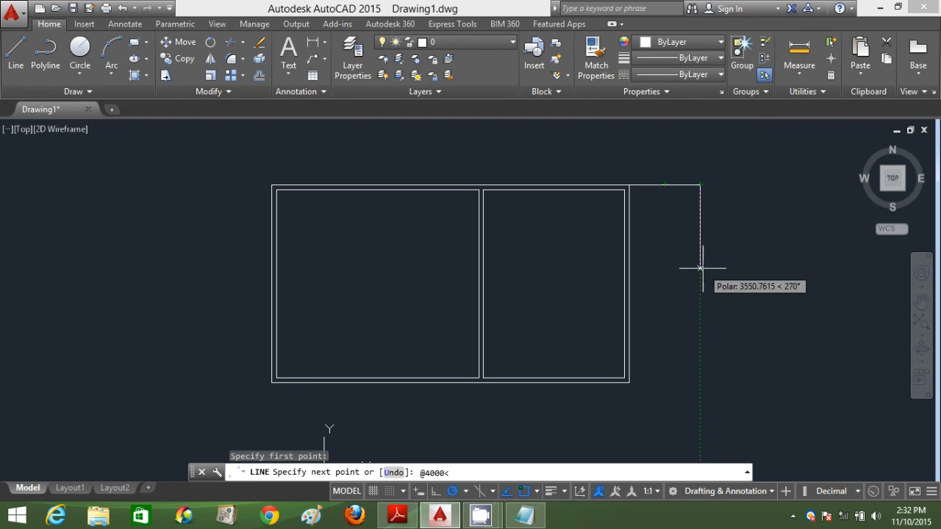
type("310")
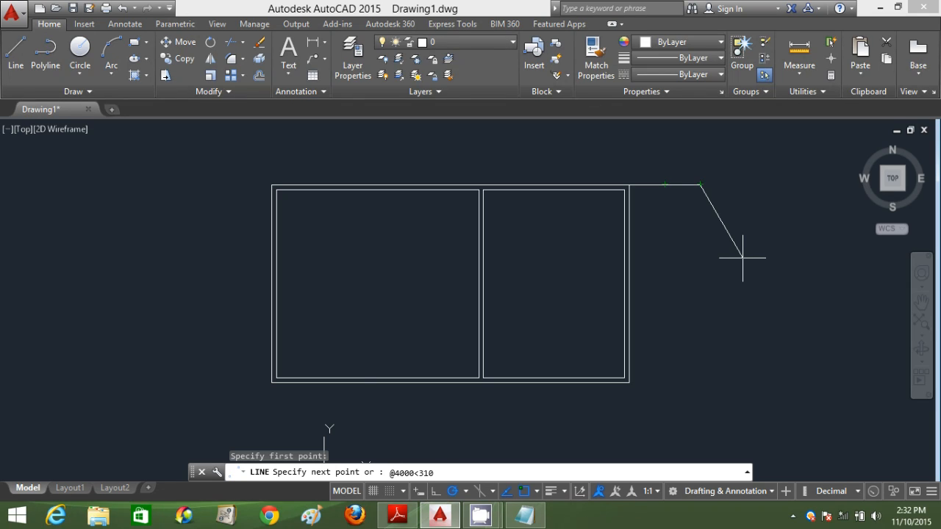
key("Return")
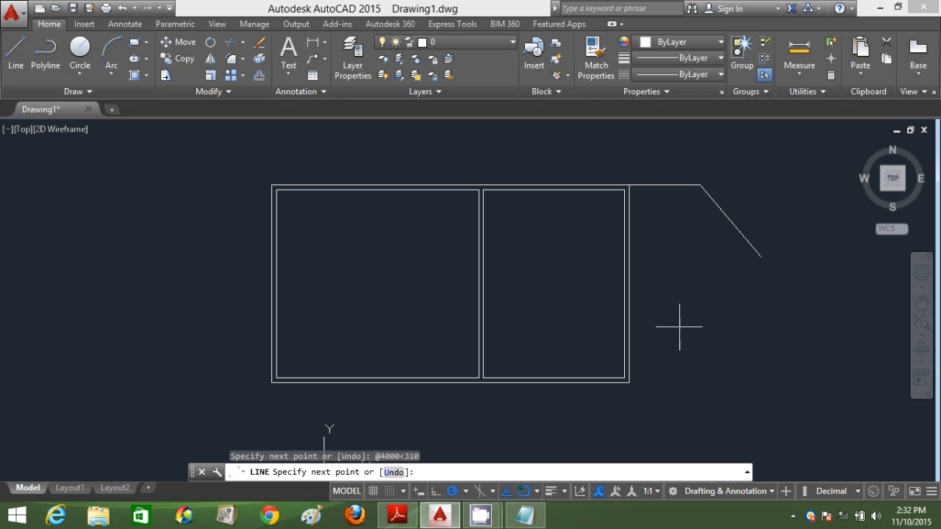
Step: Check the lobby's right wall in the PDF and continue the outline 4000 mm straight down
left_click(397, 514)
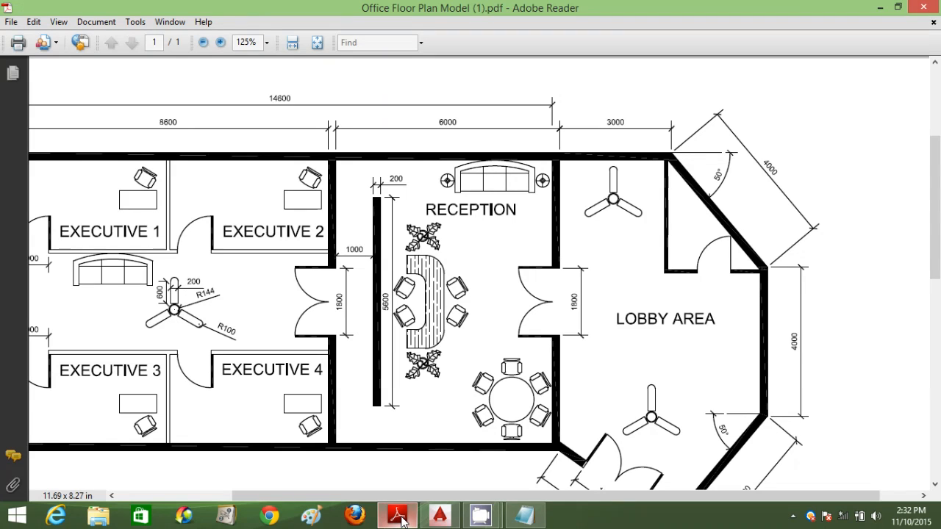
left_click(397, 514)
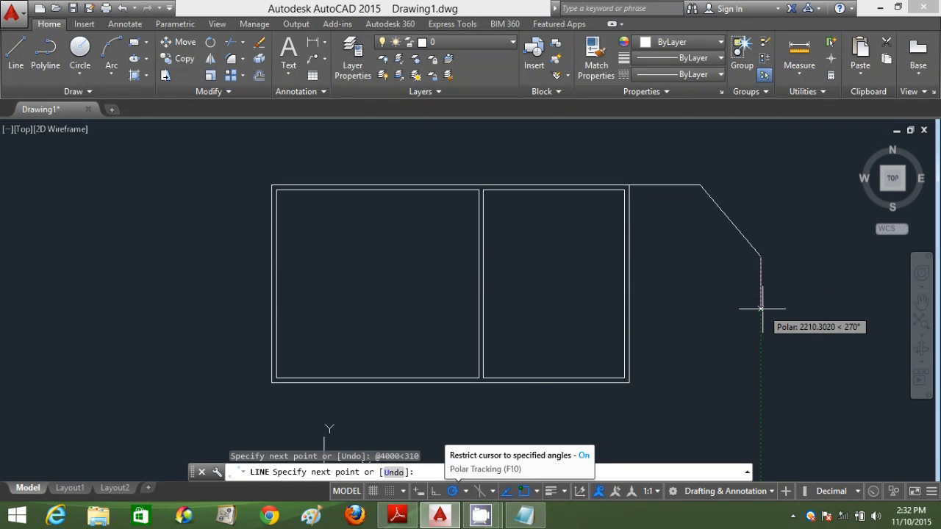
type("4")
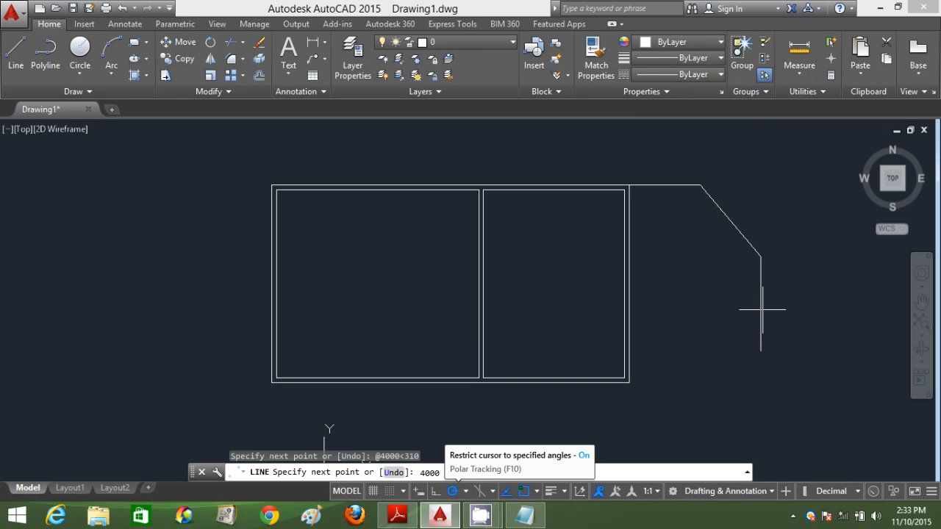
type("000")
key("Return")
scroll(757, 314, "down", 2)
middle_click_drag(755, 371, 652, 361)
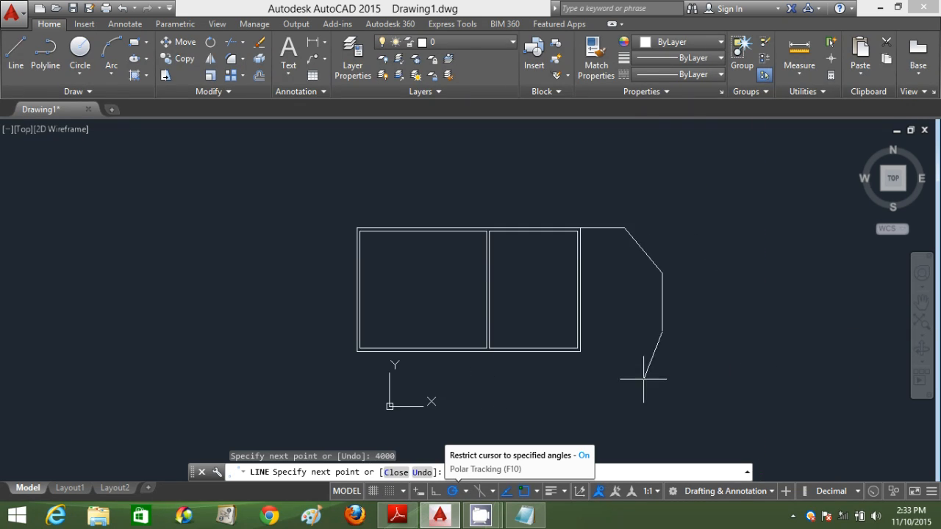
Step: Following the PDF, draw the lower slanted wall 4000 mm at 230° and close the outline at the reception's outer lower-right corner
left_click(398, 516)
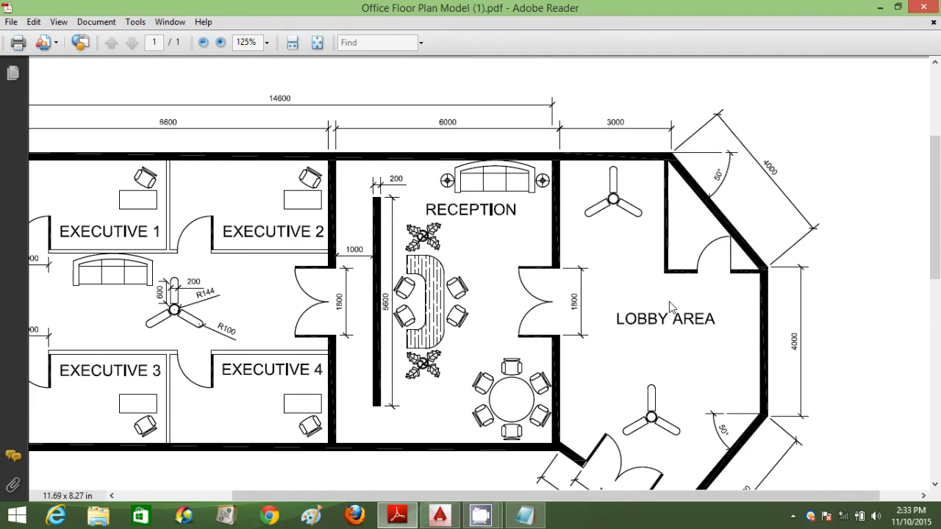
scroll(670, 308, "down", 3)
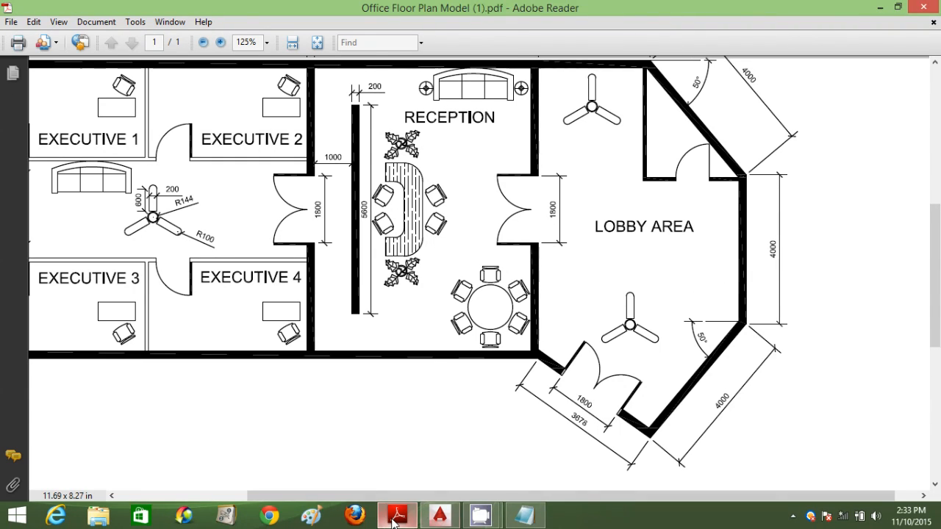
mouse_move(394, 520)
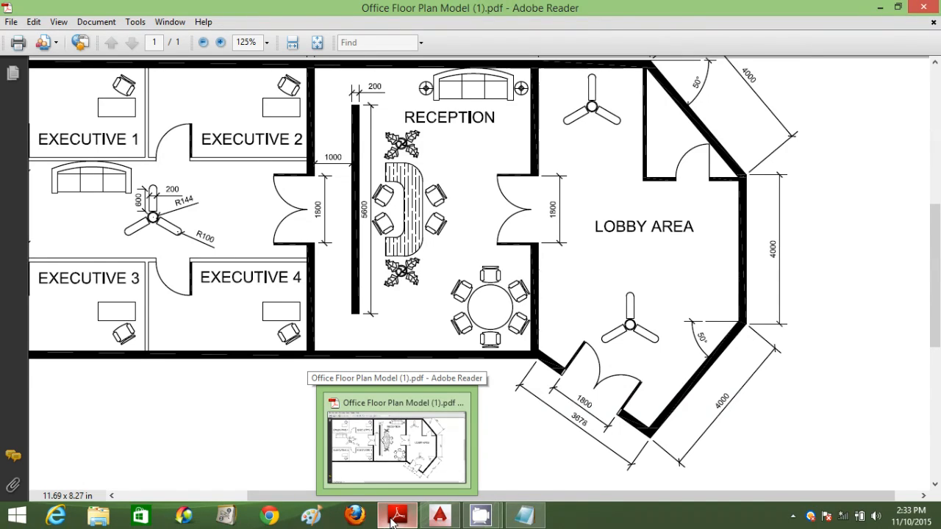
left_click(391, 520)
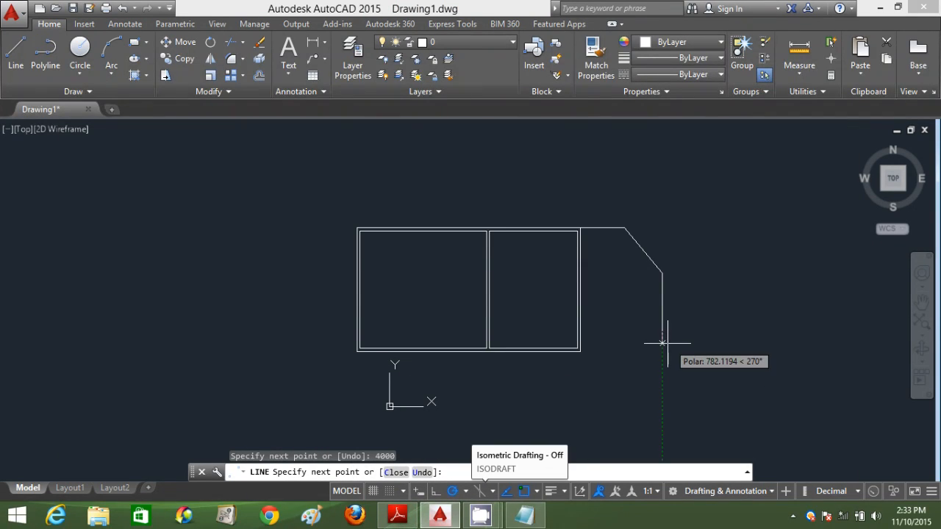
scroll(692, 332, "up", 1)
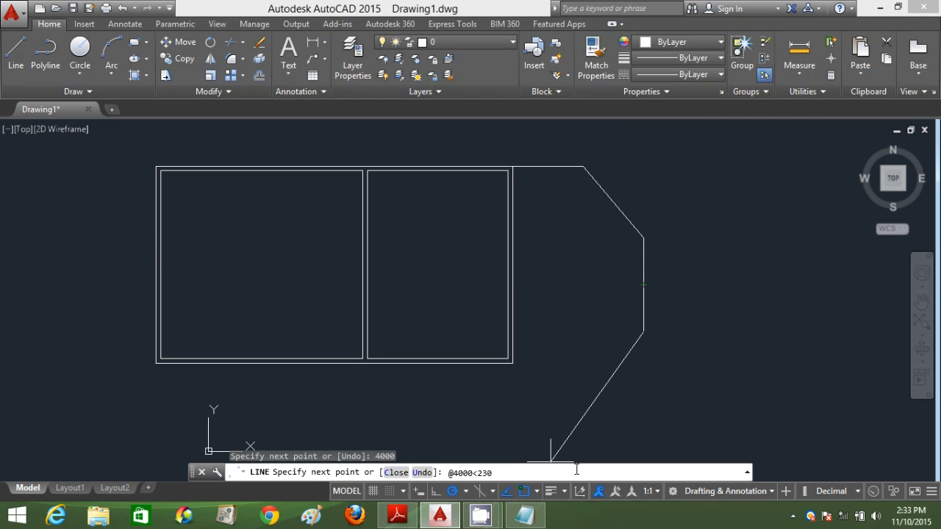
key("Return")
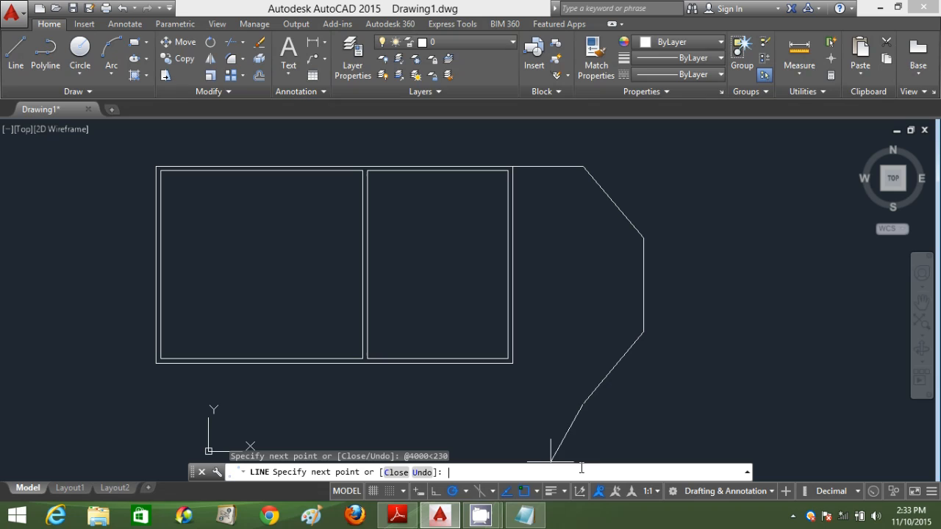
left_click(513, 364)
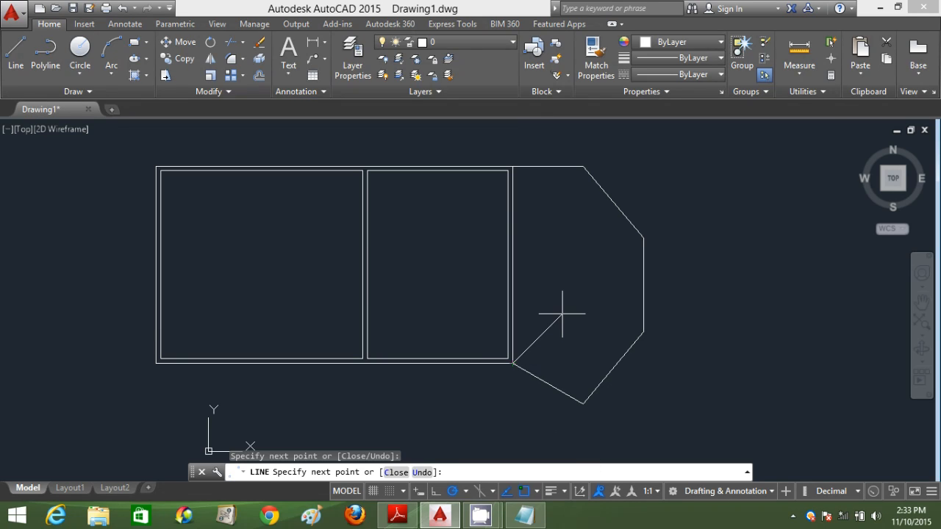
key("Escape")
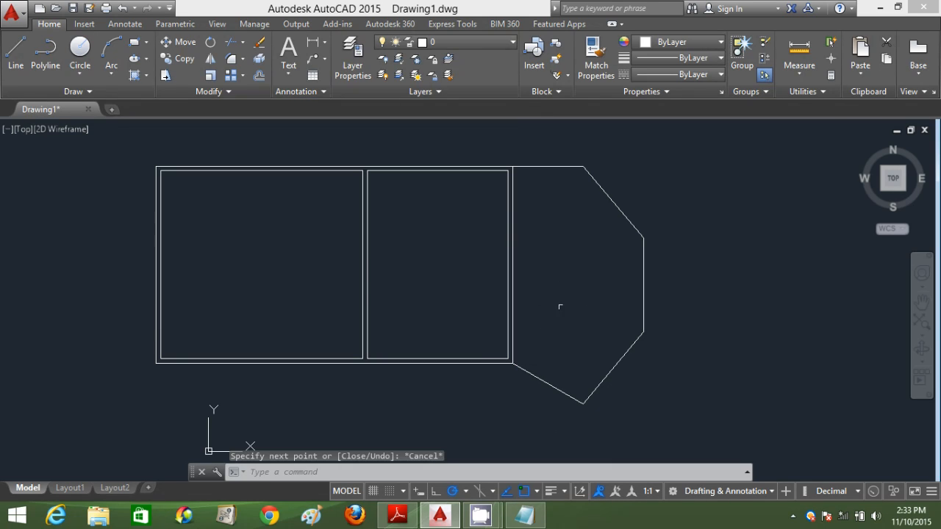
Step: Offset the five lobby outline lines 200 mm inward to form the lobby walls
left_click(258, 77)
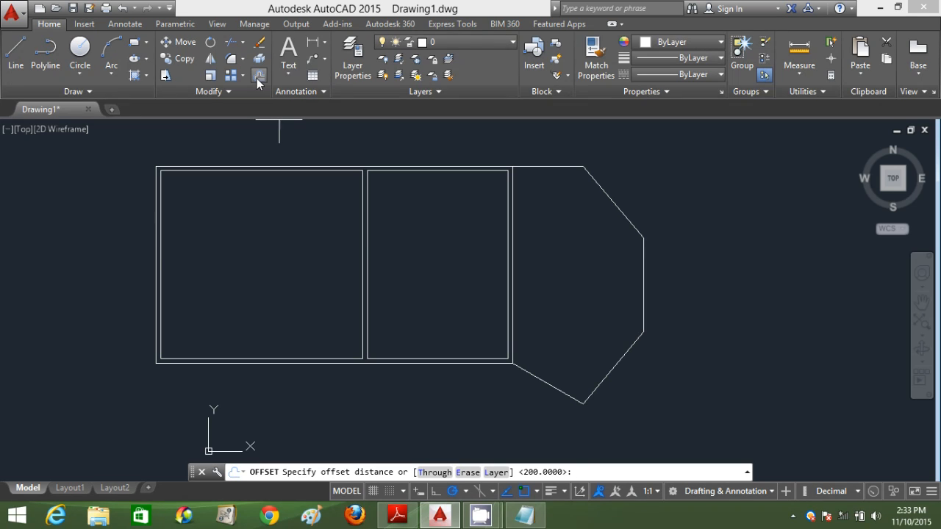
type("200")
key("Return")
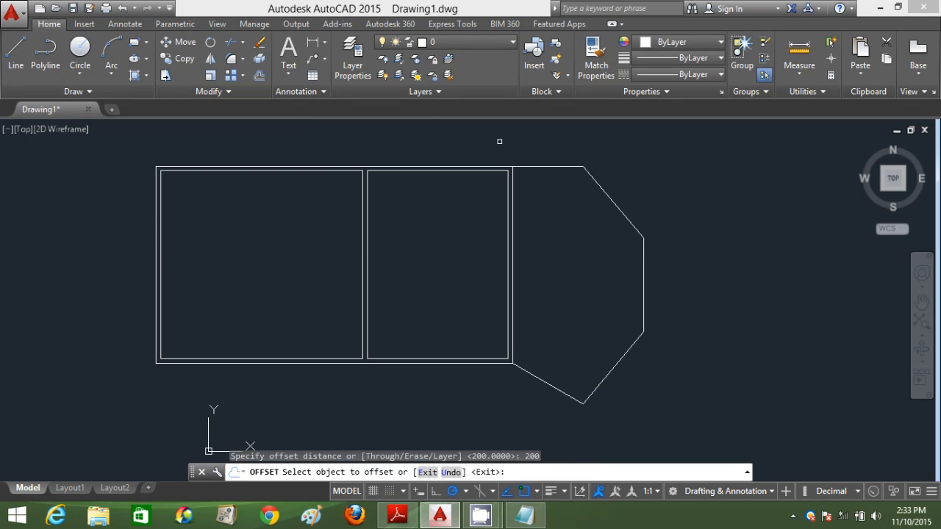
left_click(538, 167)
left_click(542, 199)
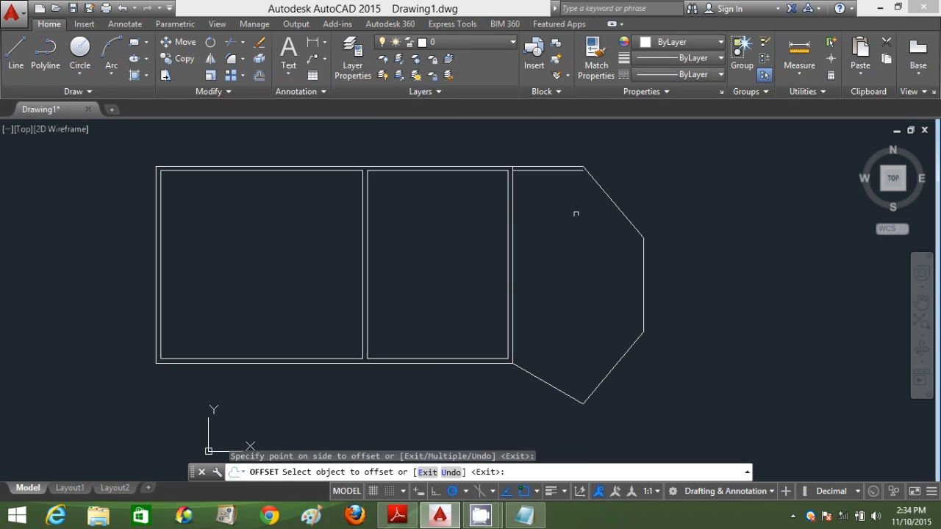
left_click(617, 207)
left_click(590, 238)
left_click(638, 266)
left_click(606, 282)
left_click(622, 354)
left_click(600, 338)
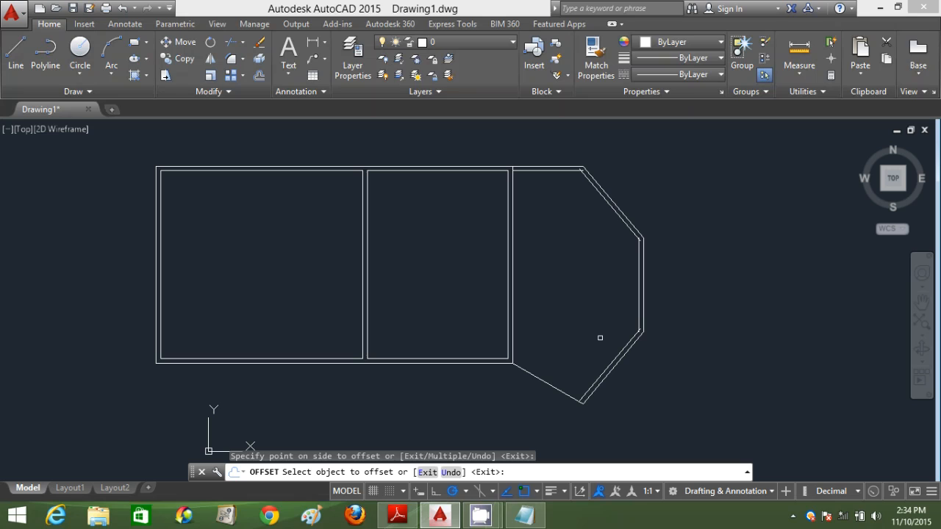
left_click(548, 382)
left_click(566, 356)
key("Escape")
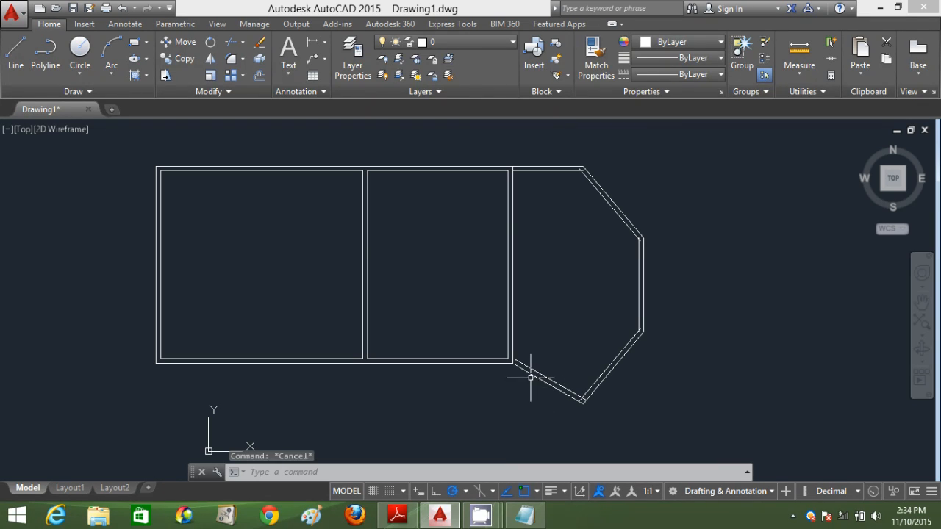
Step: Extend the inner line of the lobby's lower-left slanted wall to the reception's outer right wall line
scroll(531, 379, "up", 4)
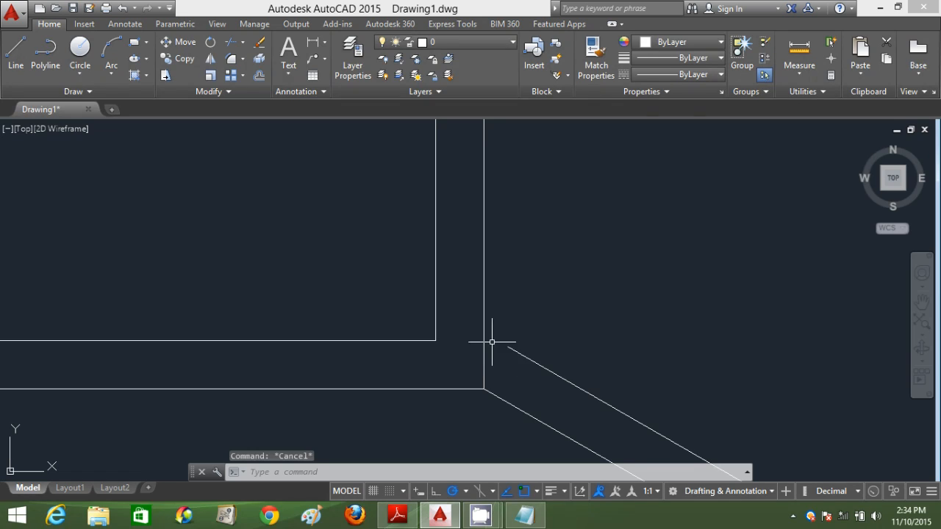
left_click(342, 474)
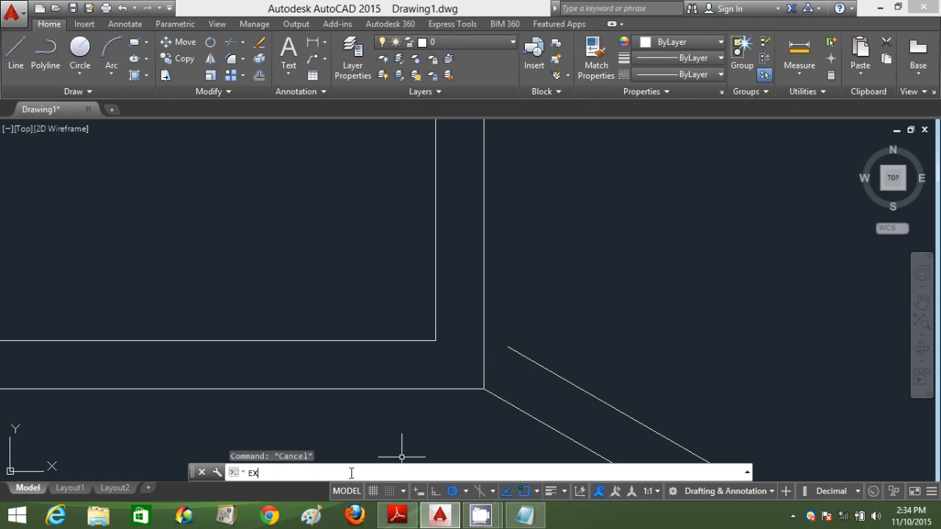
key("Return")
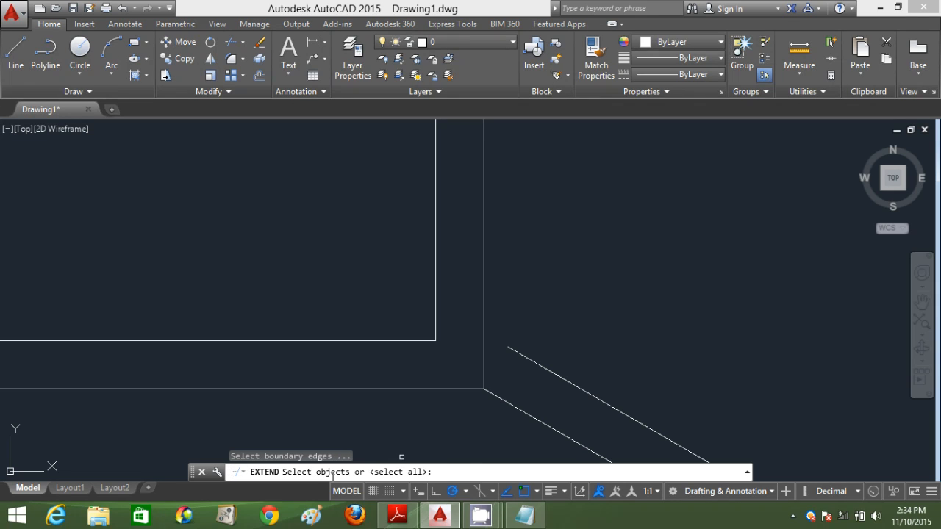
key("Return")
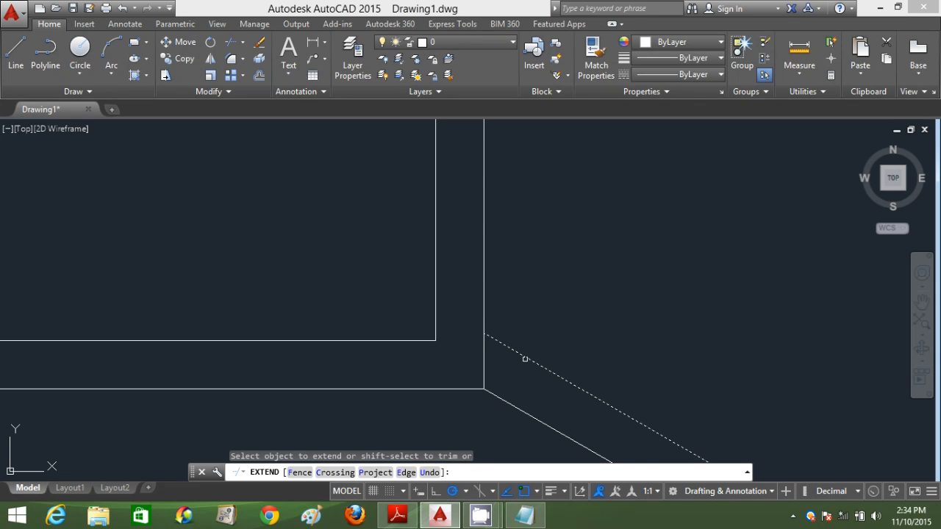
scroll(623, 329, "down", 3)
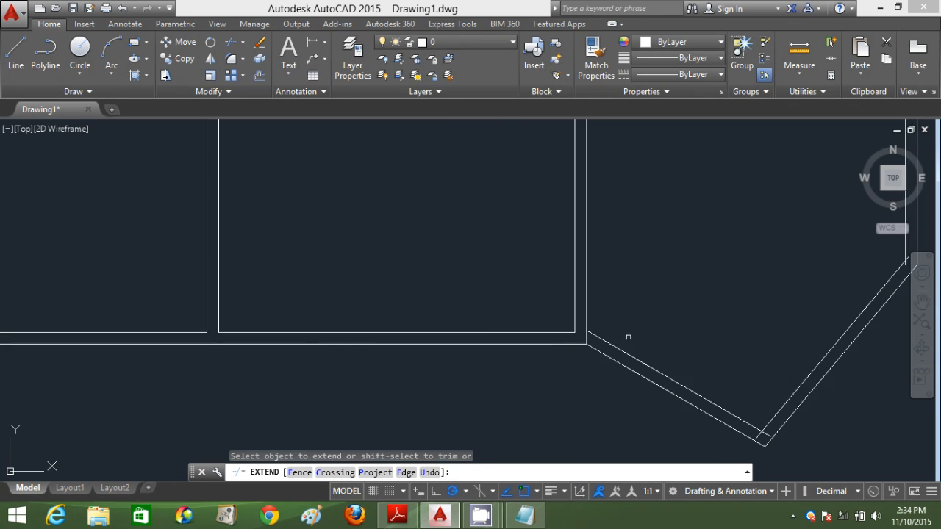
key("Escape")
Step: Trim the overlapping inner wall line ends at the lobby's bottom corner
type("T")
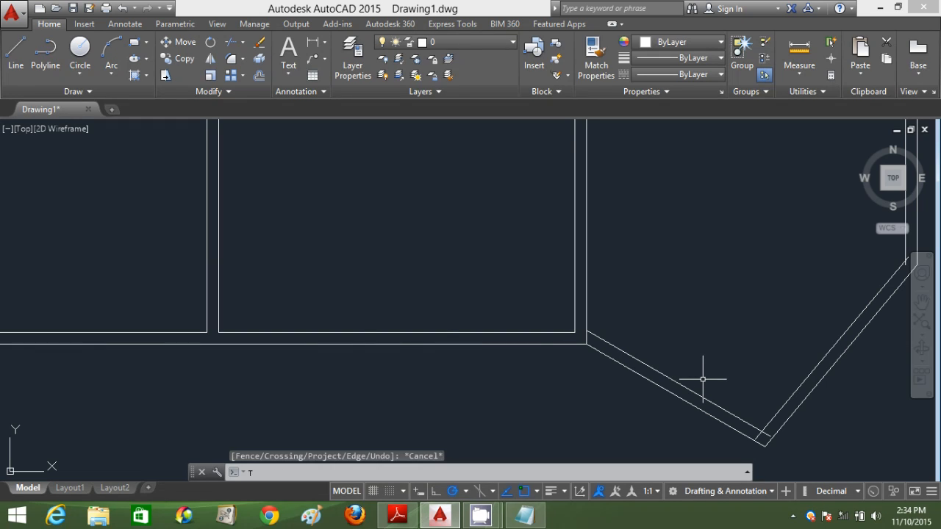
type("R")
key("Return")
key("Return")
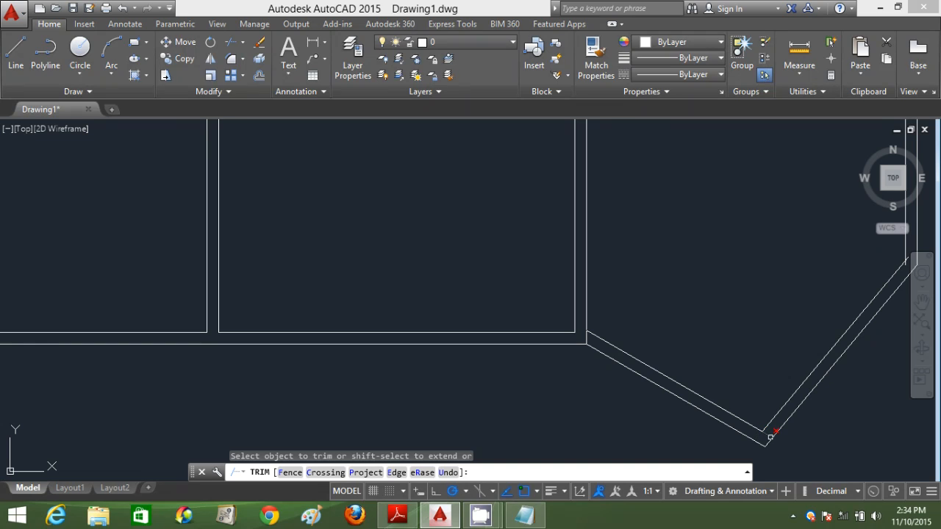
scroll(745, 321, "down", 4)
middle_click_drag(750, 288, 586, 264)
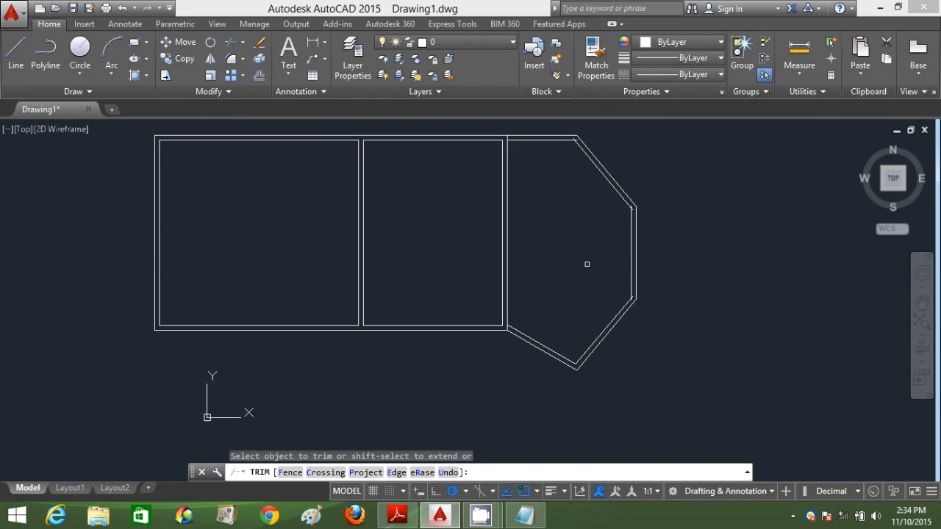
Step: Trim the overhanging inner line ends at both ends of the lobby's right wall and at its upper slanted corner
scroll(640, 303, "up", 5)
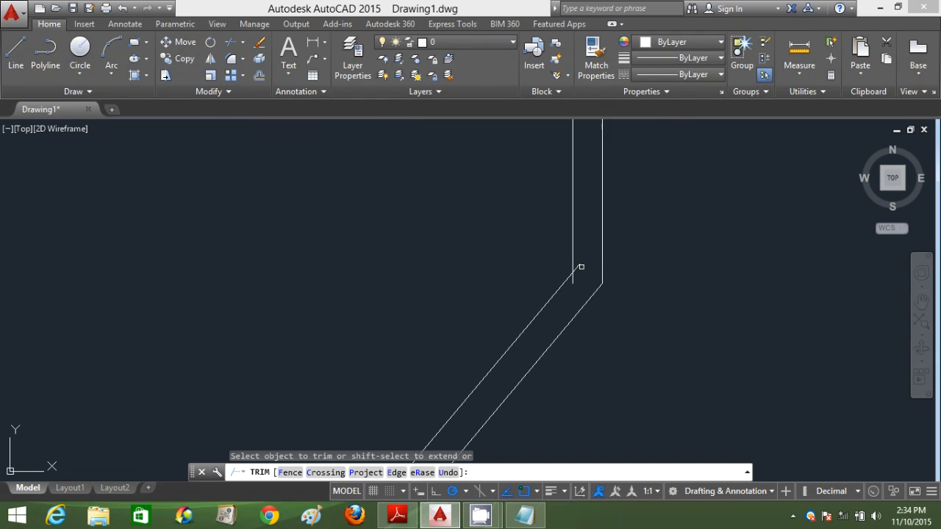
scroll(572, 283, "down", 5)
middle_click_drag(521, 217, 611, 363)
scroll(669, 293, "up", 5)
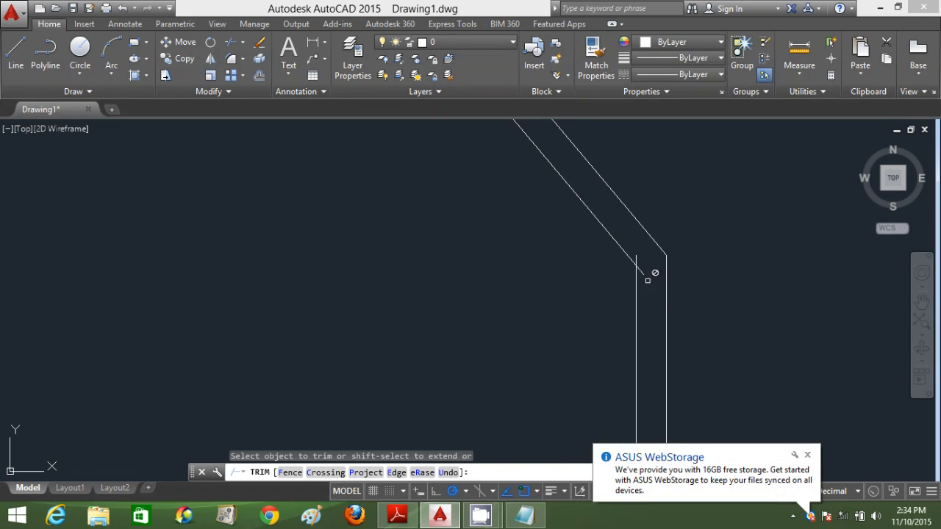
scroll(636, 258, "down", 5)
scroll(516, 256, "up", 5)
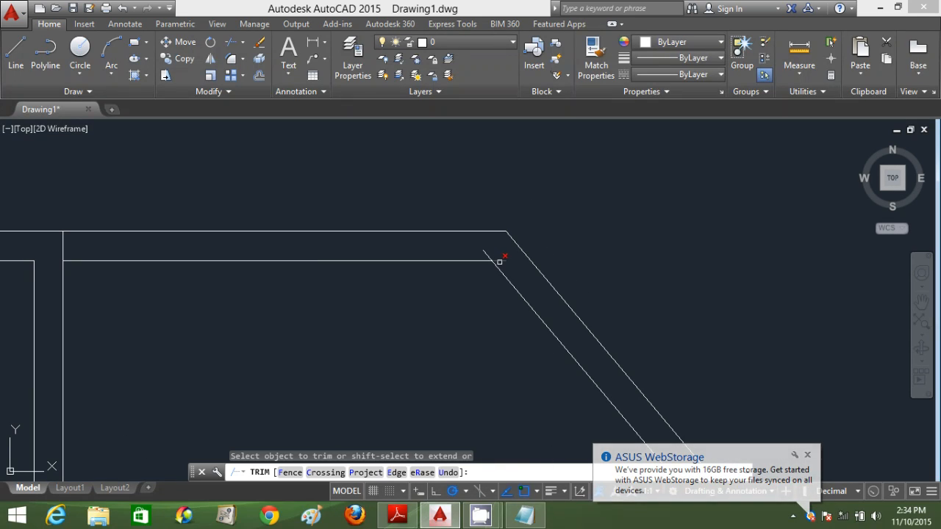
left_click(488, 253)
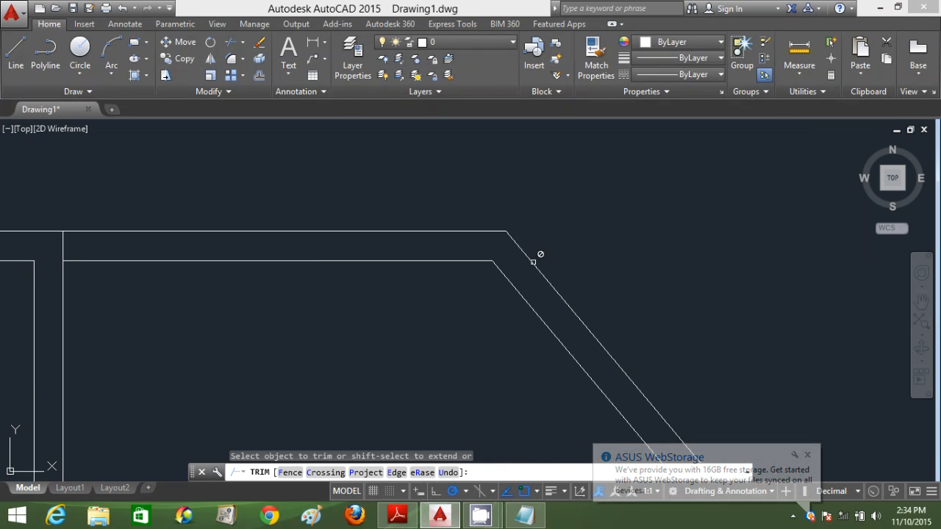
scroll(537, 257, "down", 5)
left_click(807, 456)
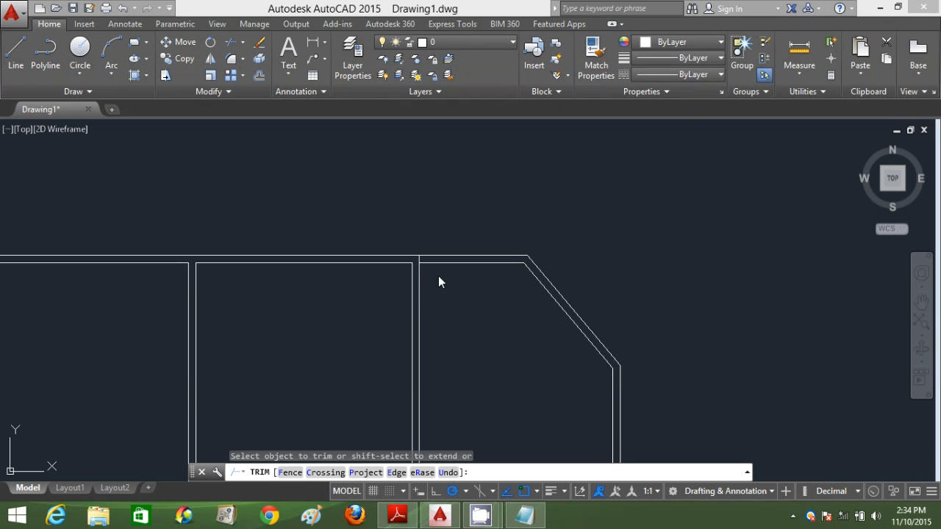
Step: Trim the reception's outer right wall line where it cuts through the bottom and top walls
scroll(467, 297, "down", 4)
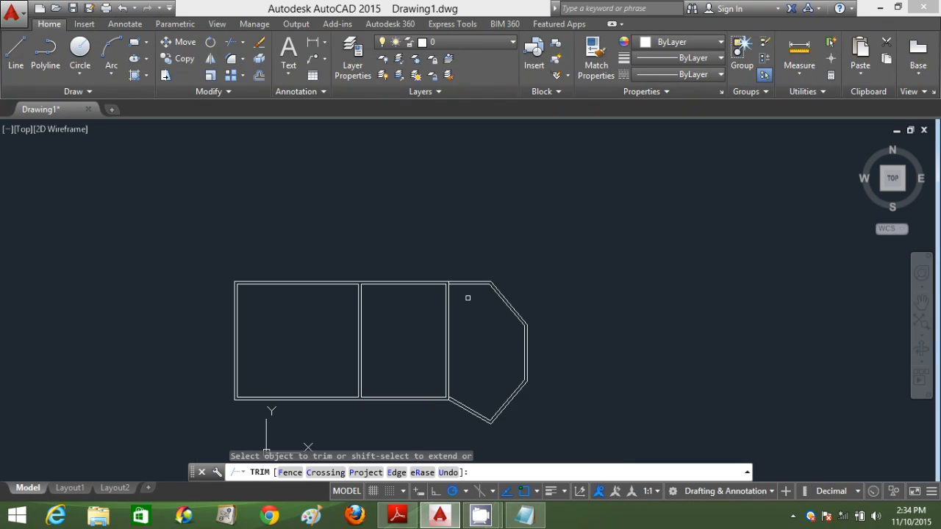
scroll(432, 407, "up", 5)
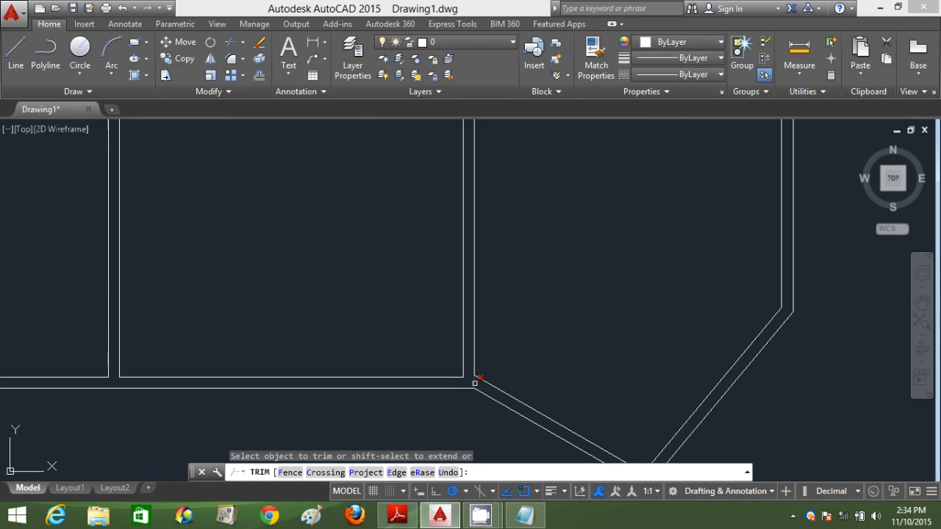
scroll(471, 368, "down", 5)
middle_click_drag(505, 246, 489, 277)
scroll(480, 271, "up", 5)
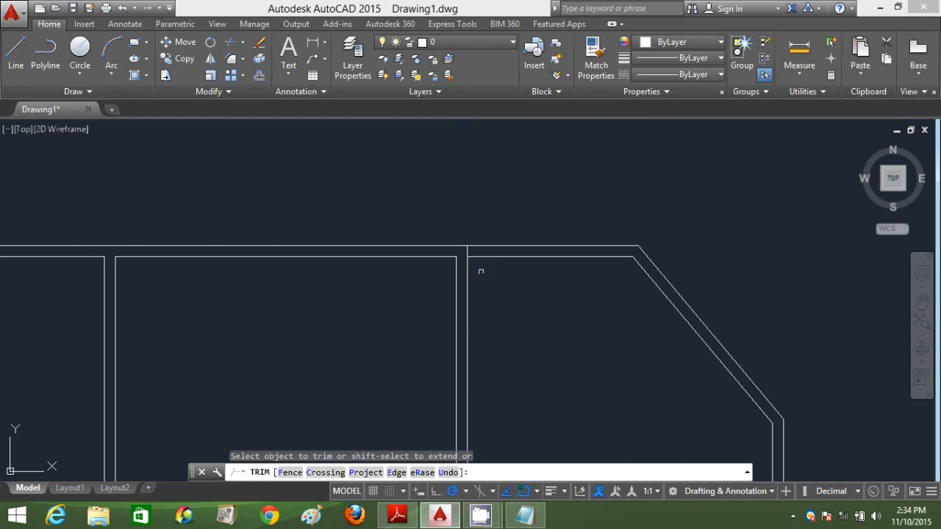
scroll(481, 298, "down", 5)
middle_click_drag(497, 330, 580, 260)
key("Escape")
key("Escape")
scroll(581, 260, "up", 2)
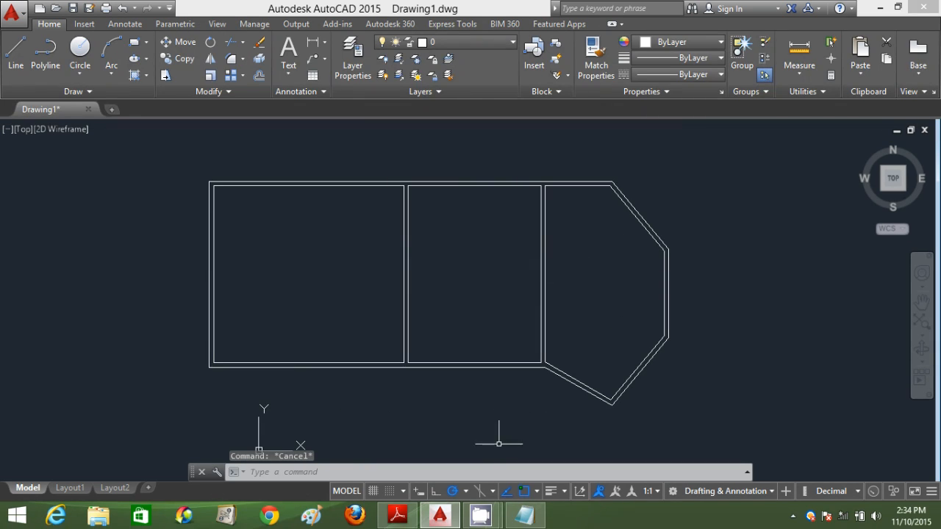
Step: Check the door layout in the PDF and draw a 900 mm vertical line inside the executive area
left_click(401, 519)
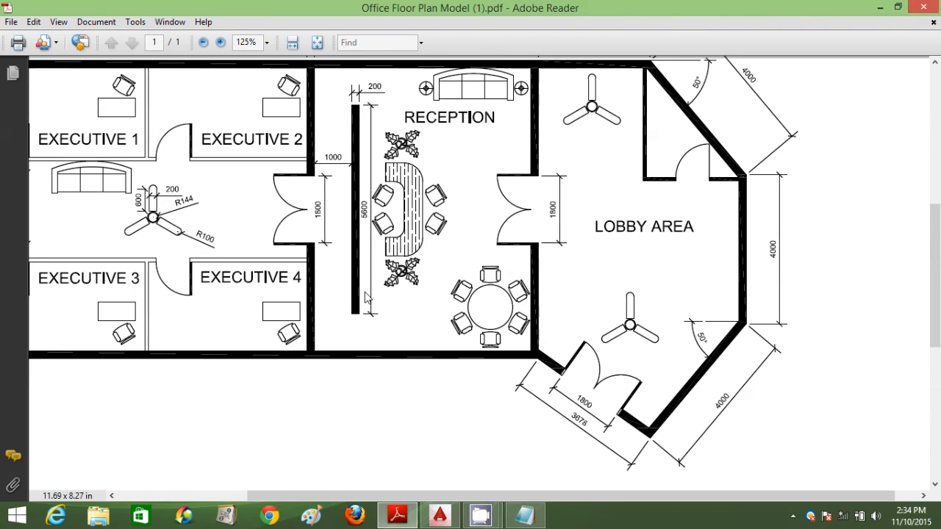
left_click(406, 522)
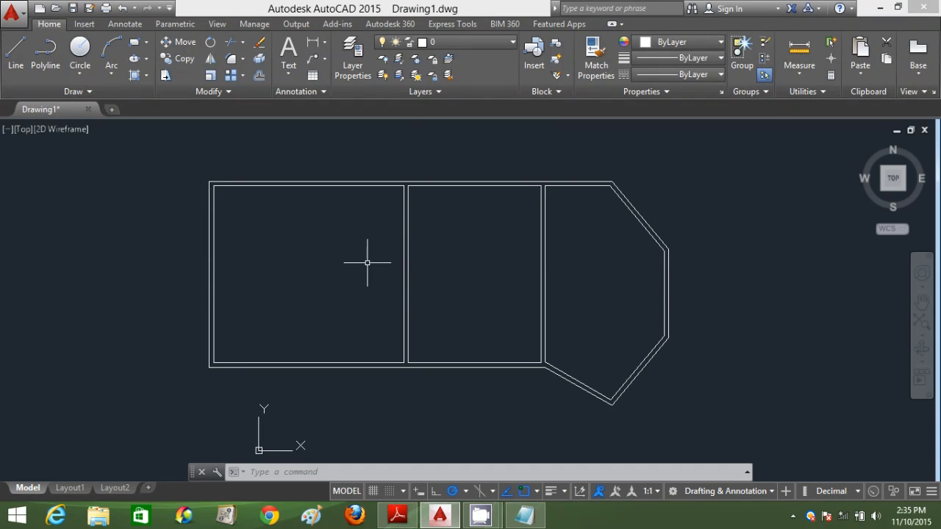
type("l")
key("Return")
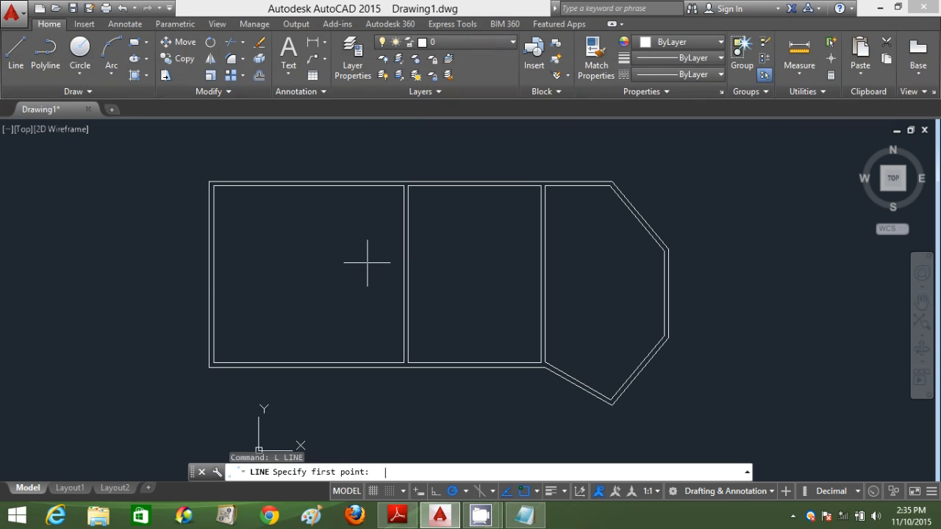
left_click(351, 274)
type("9")
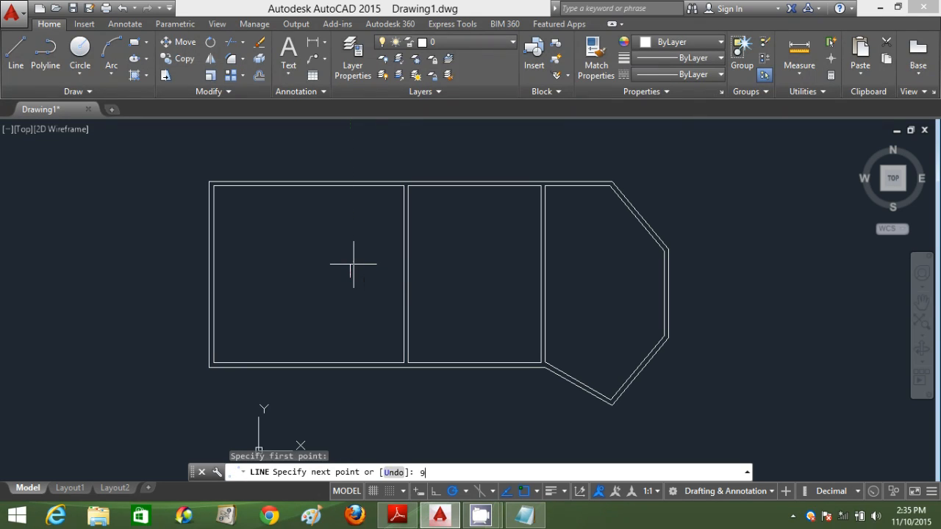
type("00")
key("Return")
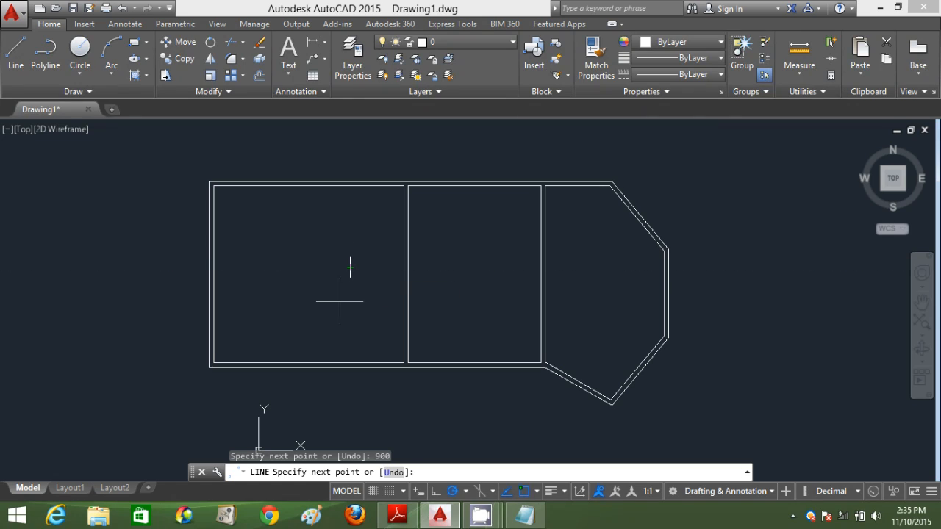
key("Return")
Step: Draw a 900 mm horizontal line to the left from the vertical line's lower end
type("l")
key("Return")
left_click(351, 278)
type("900")
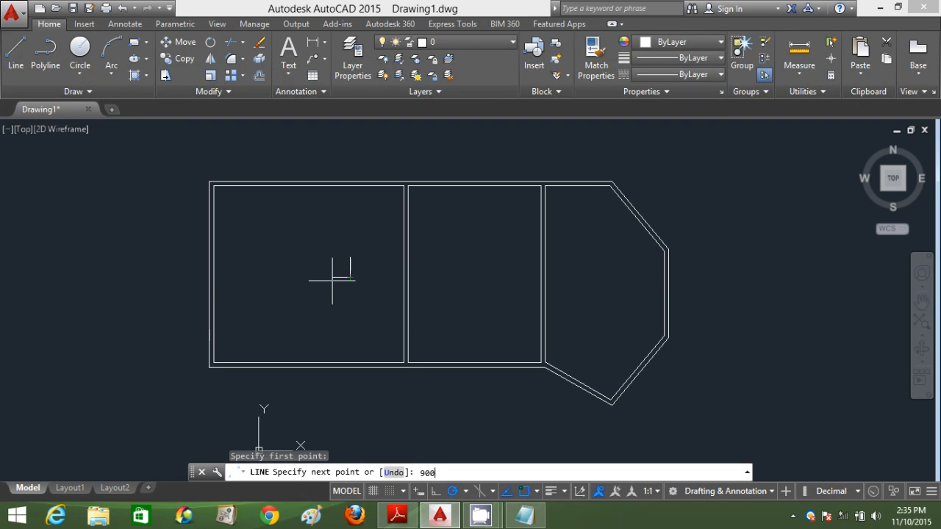
key("Return")
key("Return")
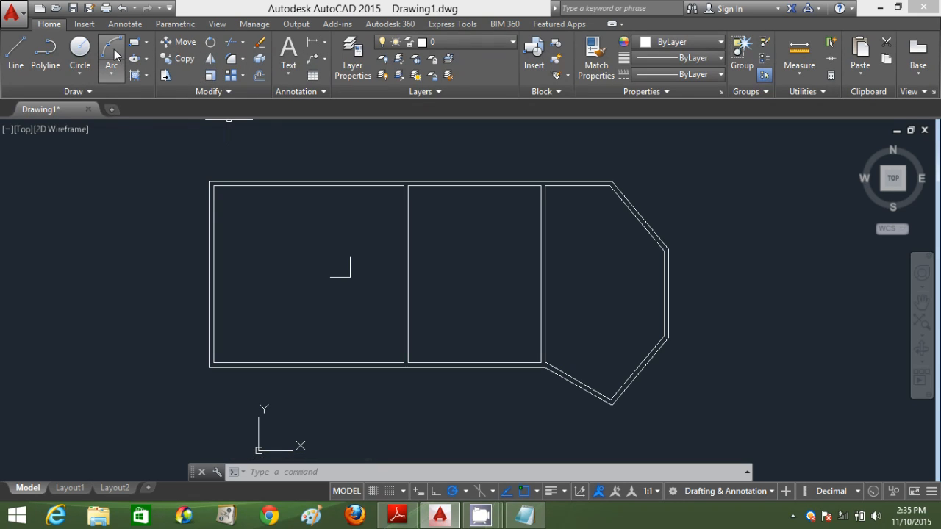
Step: Draw a door swing arc centred on the lines' shared corner, from the vertical line's upper end to the horizontal line's left end
left_click(112, 51)
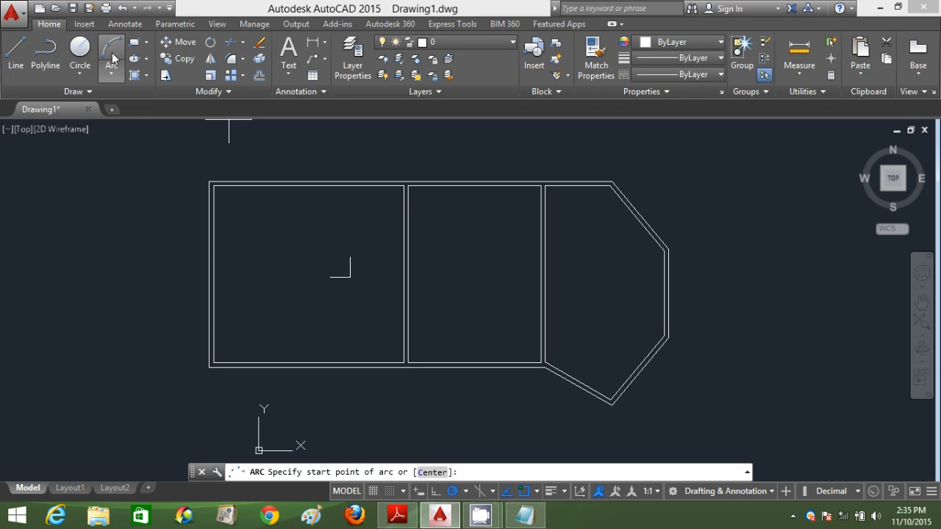
key("Return")
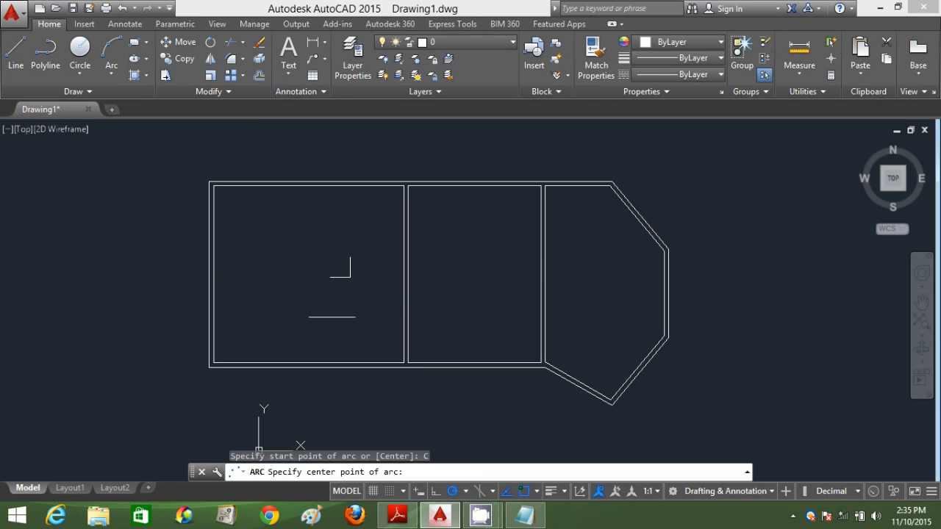
left_click(351, 277)
left_click(351, 257)
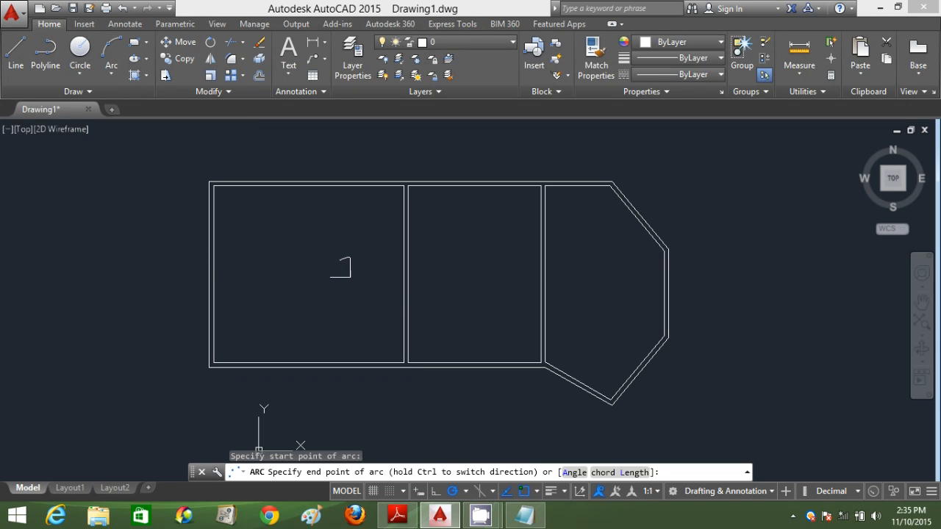
left_click(330, 277)
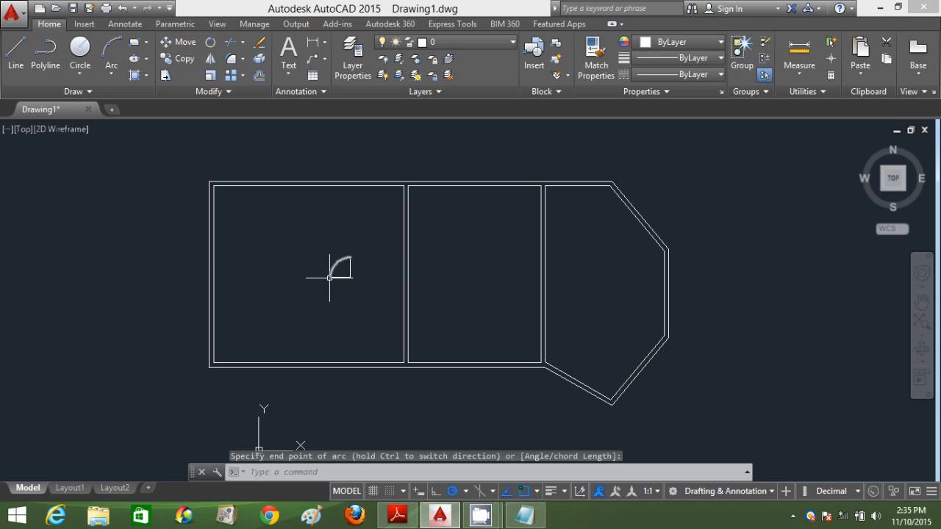
Step: Compare the door with the PDF and delete its two lines and arc
left_click(398, 518)
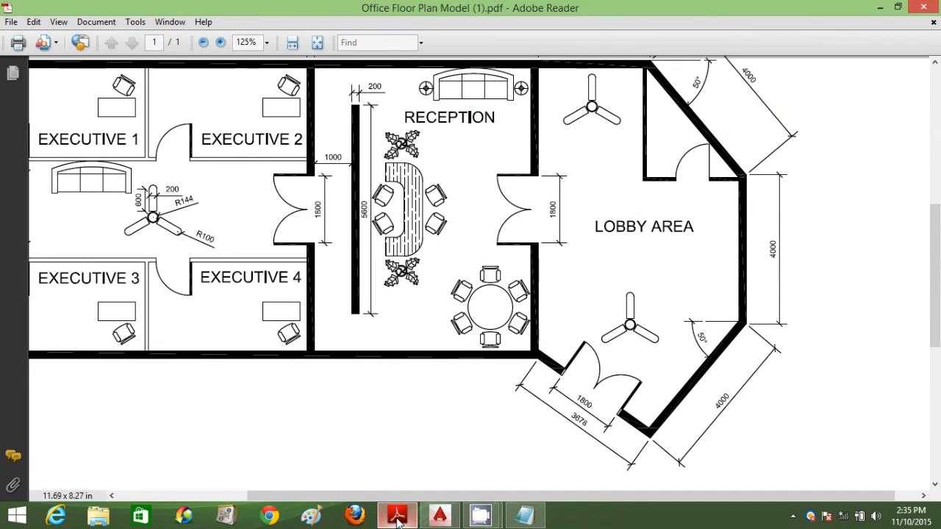
left_click(440, 517)
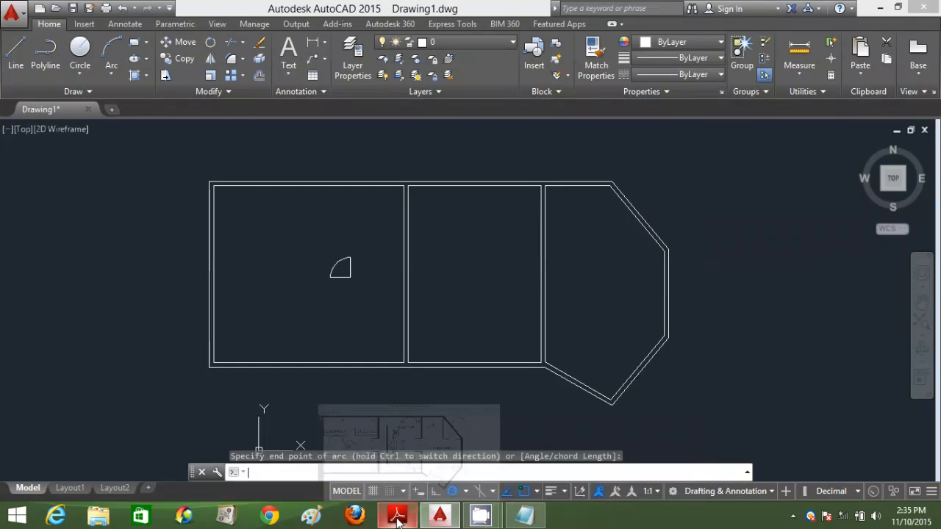
left_click(363, 289)
left_click(319, 252)
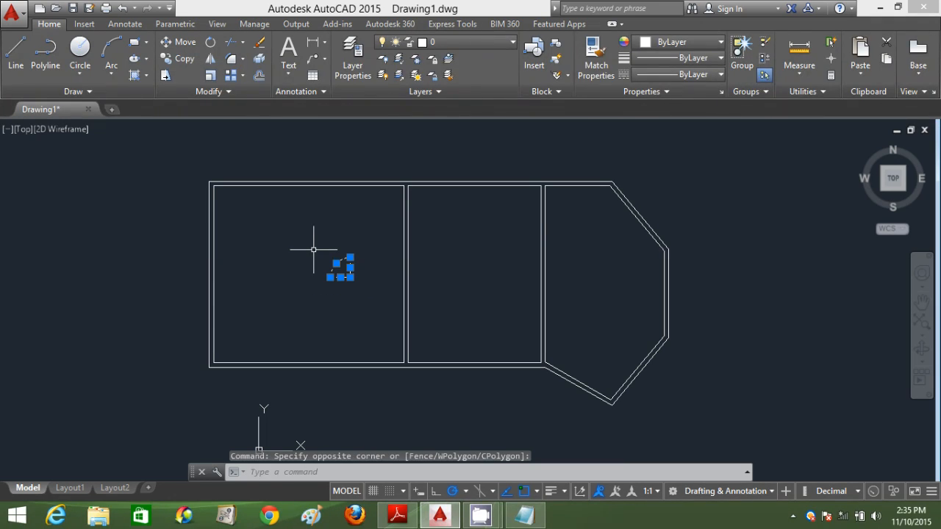
key("Delete")
Step: Draw two connected 900 mm lines inside the executive area, one horizontal and one running down from its right end
type("l")
key("Return")
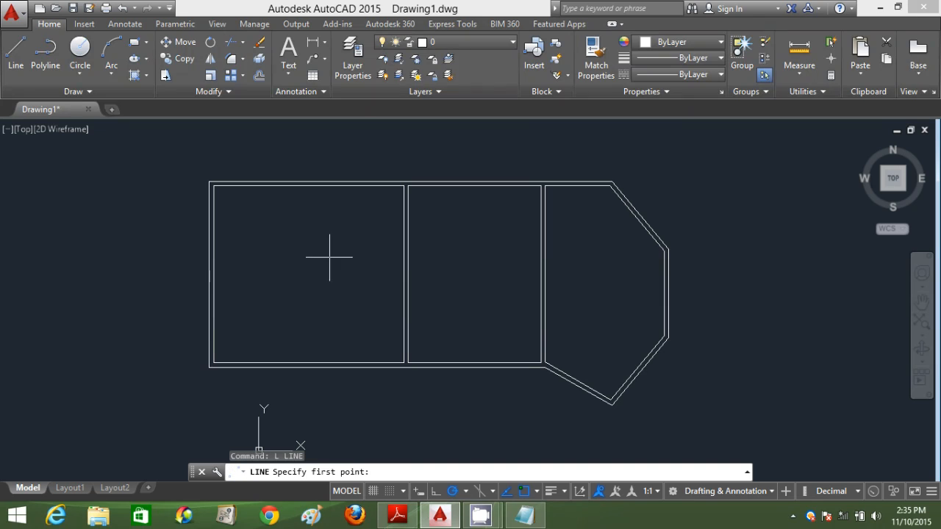
left_click(332, 250)
type("900")
key("Return")
type("900")
key("Return")
key("Escape")
Step: Draw a door swing arc centred on the lines' corner, from the horizontal line's left end to the vertical line's lower end
type("A")
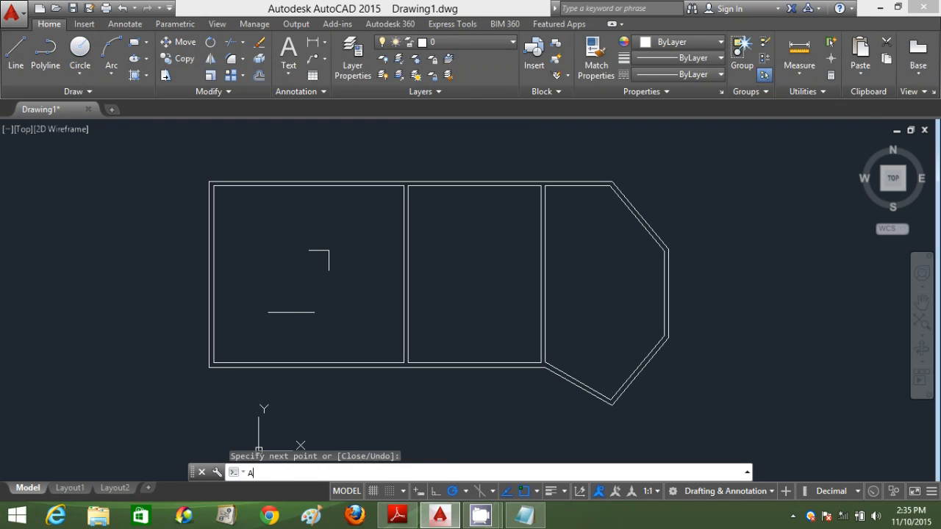
key("Return")
type("C")
key("Return")
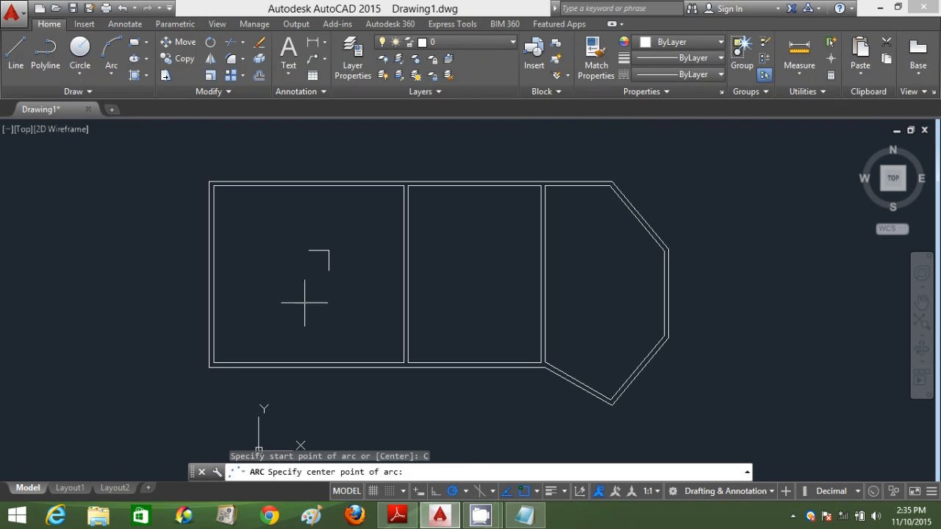
left_click(329, 249)
left_click(309, 251)
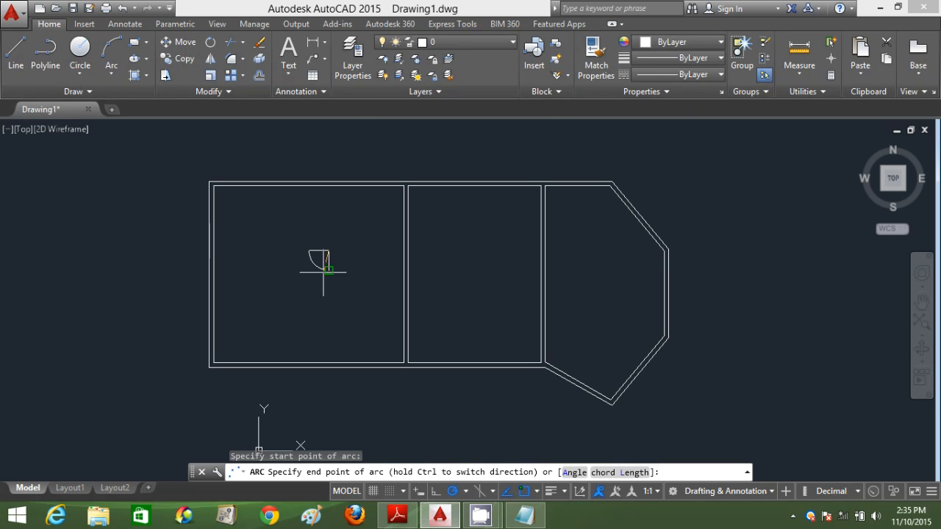
Step: Mirror the door leaf downward about a horizontal axis through the vertical line's lower end, keeping the original to form a double door
type("A")
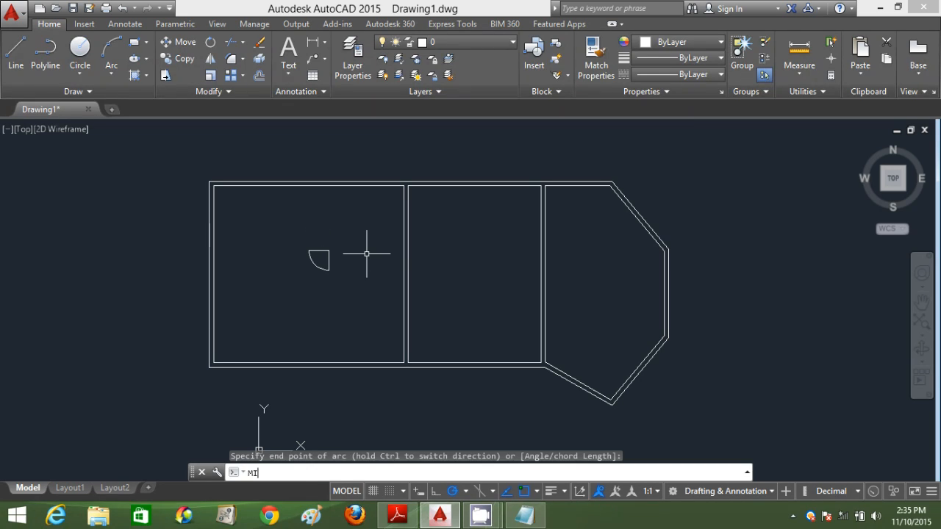
type("I")
key("Return")
left_click(358, 270)
left_click(280, 215)
key("Return")
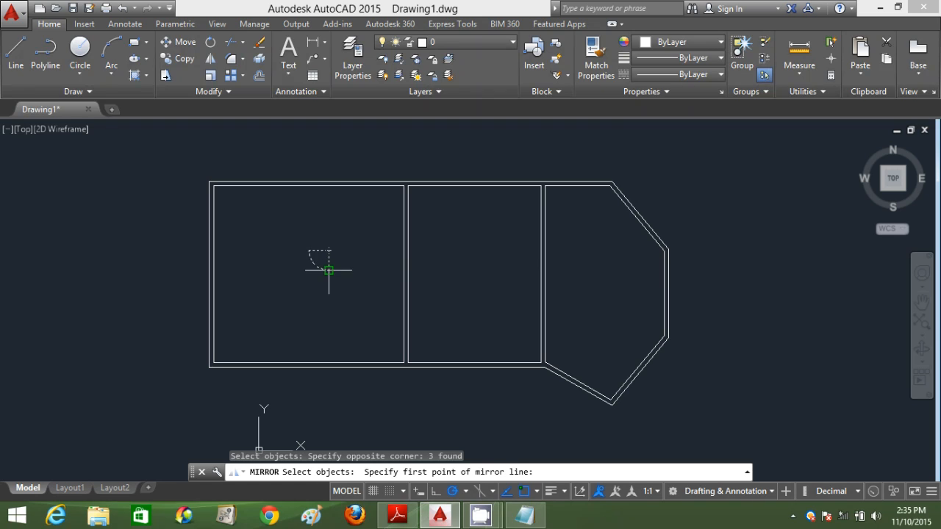
left_click(329, 271)
left_click(286, 271)
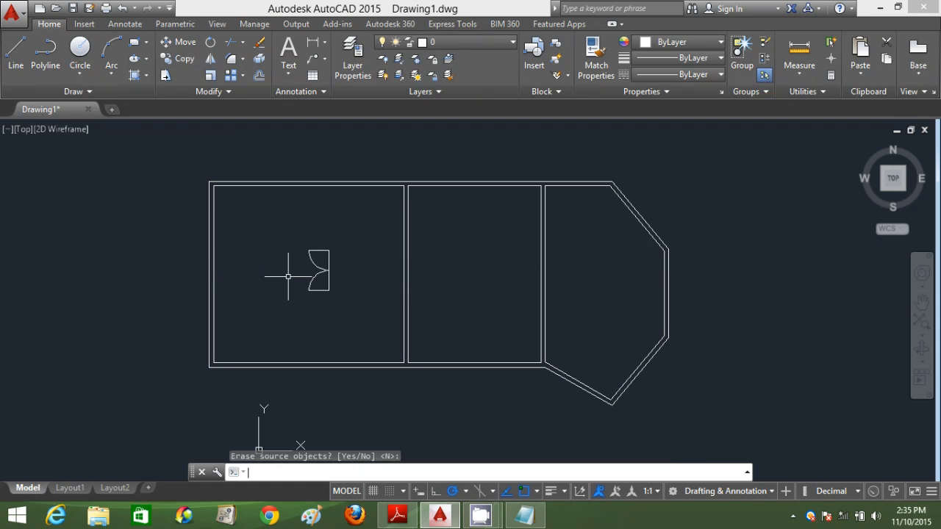
key("Return")
Step: Offset the door's upper horizontal line 50 mm upward and its lower horizontal line 50 mm downward
scroll(314, 275, "up", 4)
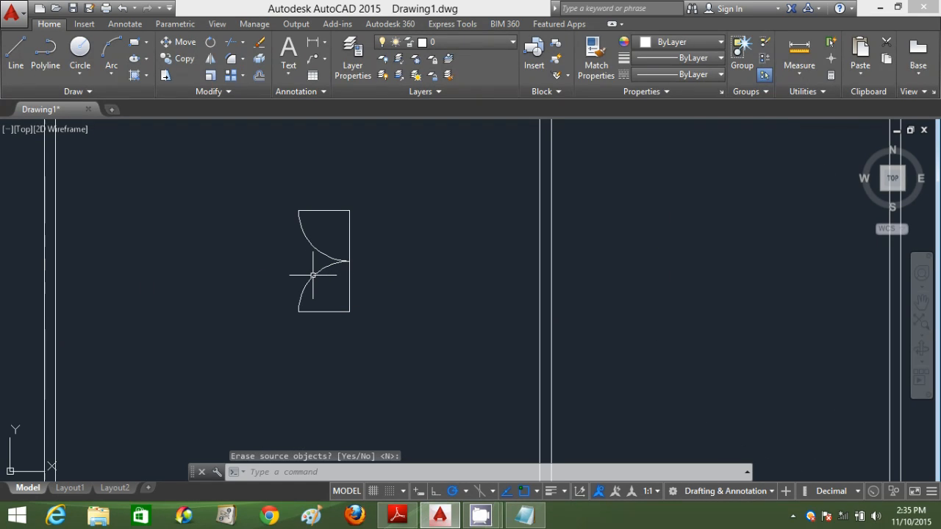
type("O")
key("Return")
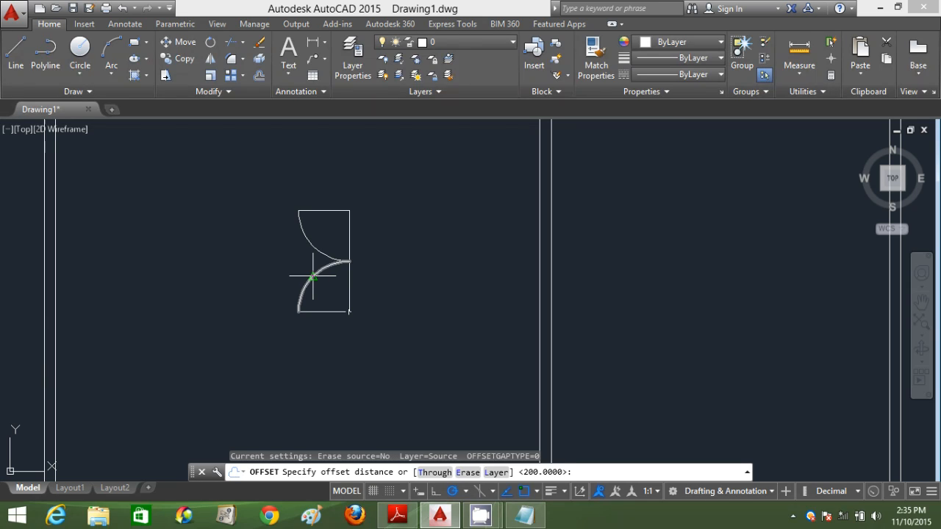
type("5")
key("Return")
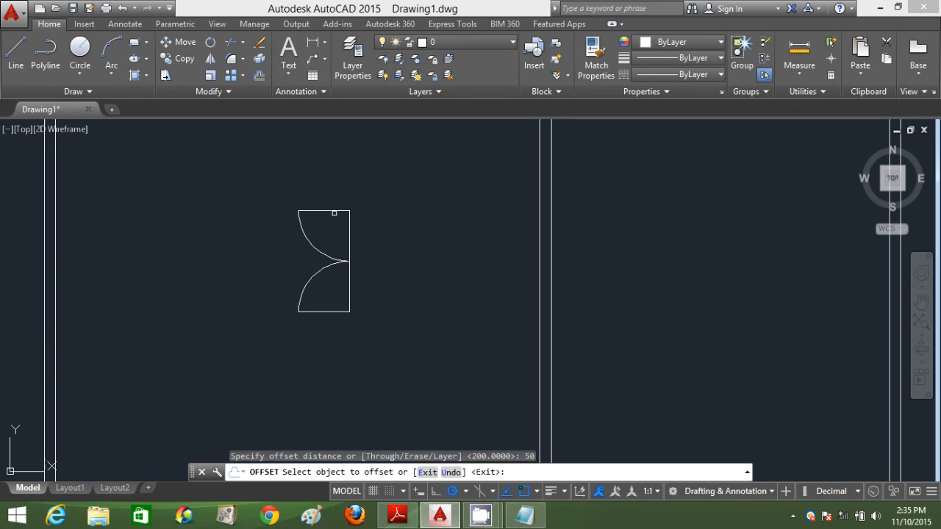
left_click(316, 210)
left_click(331, 317)
left_click(331, 310)
left_click(319, 336)
key("Escape")
Step: Close both ends of the lower door leaf with short lines between its two parallel horizontal lines
type("L")
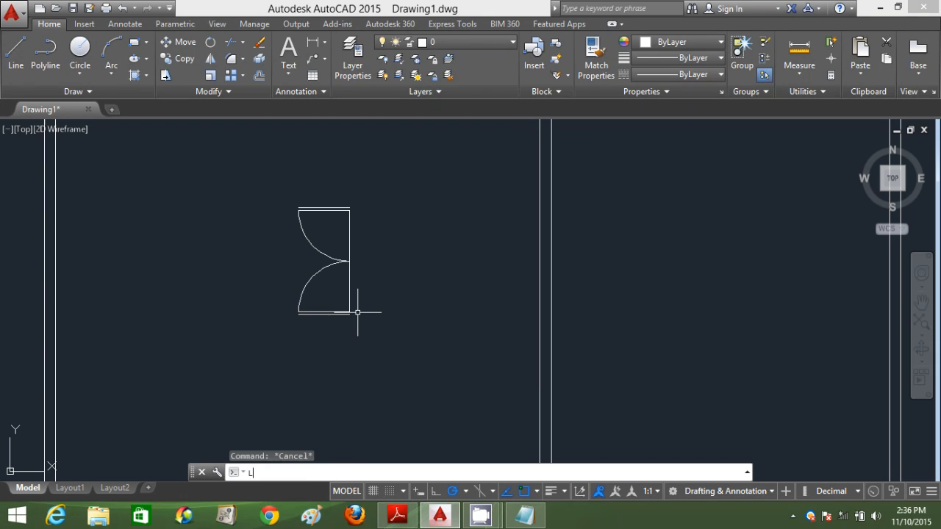
key("Return")
scroll(357, 313, "up", 4)
left_click(331, 317)
key("Return")
key("Return")
left_click(204, 316)
left_click(331, 315)
scroll(308, 256, "down", 6)
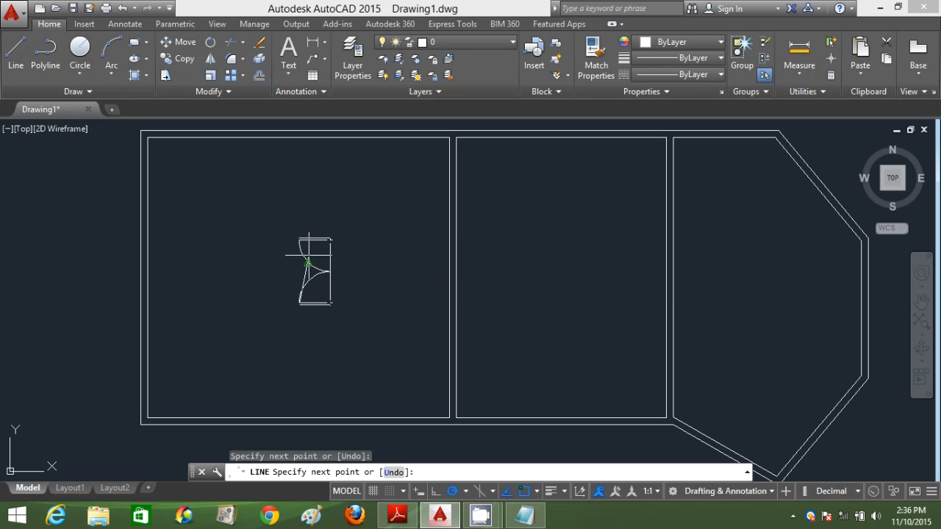
key("Escape")
Step: Close both ends of the upper door leaf with short lines joining its parallel lines
key("Return")
scroll(314, 244, "up", 6)
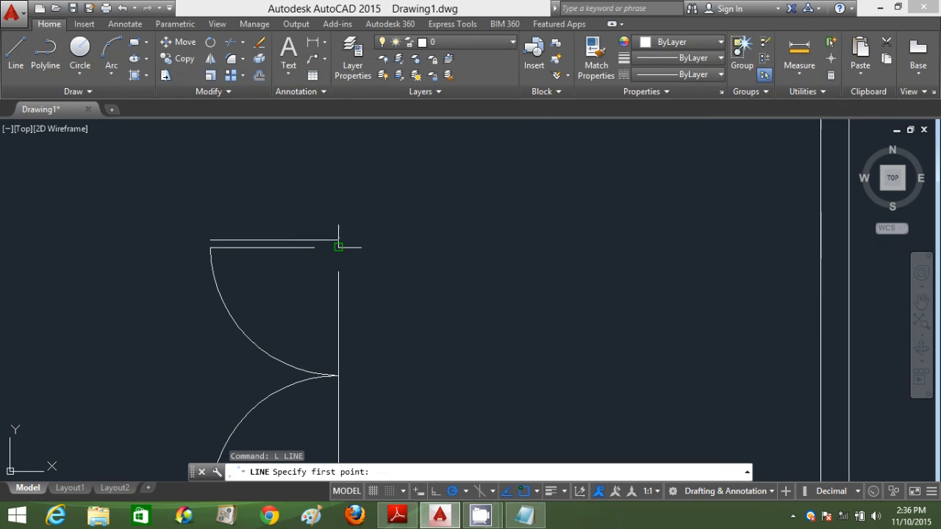
left_click(338, 247)
key("Escape")
key("Return")
left_click(211, 247)
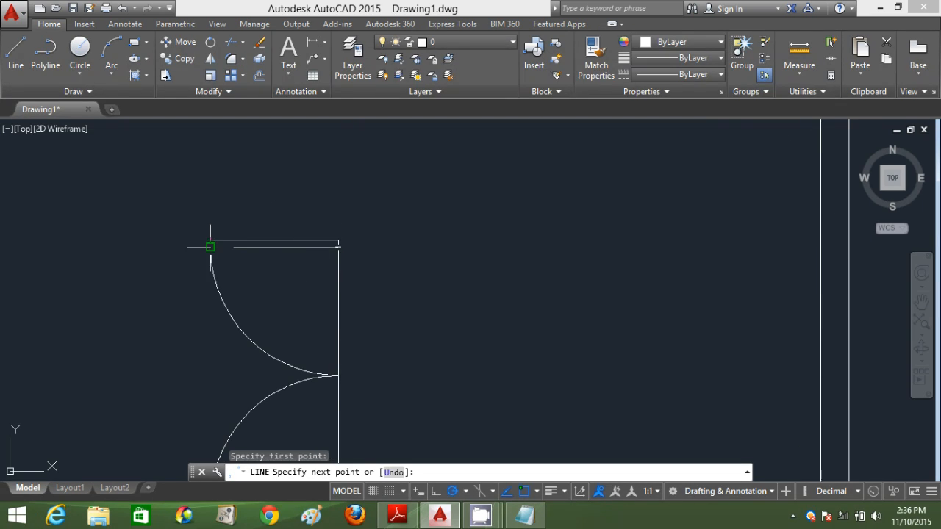
scroll(468, 296, "down", 4)
key("Escape")
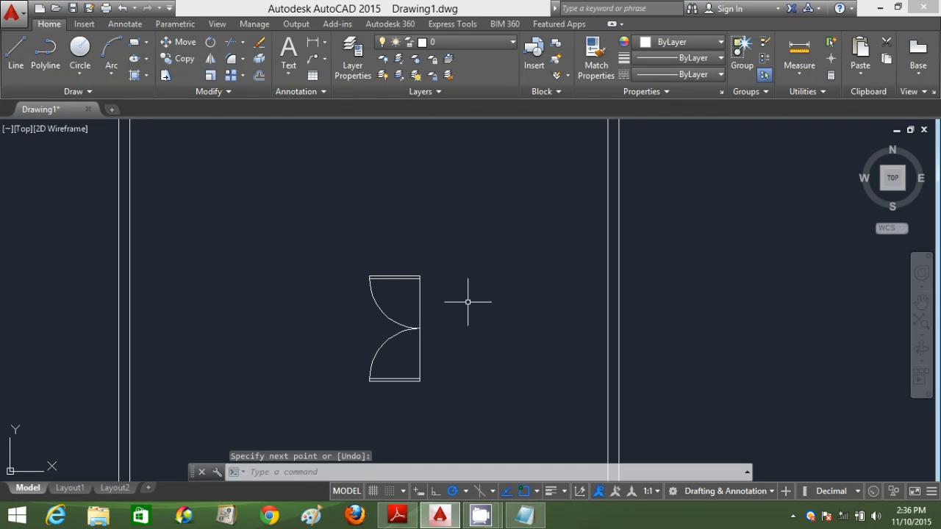
Step: Hatch the two thin rectangular door leaves with the predefined SOLID pattern
type("H")
key("Return")
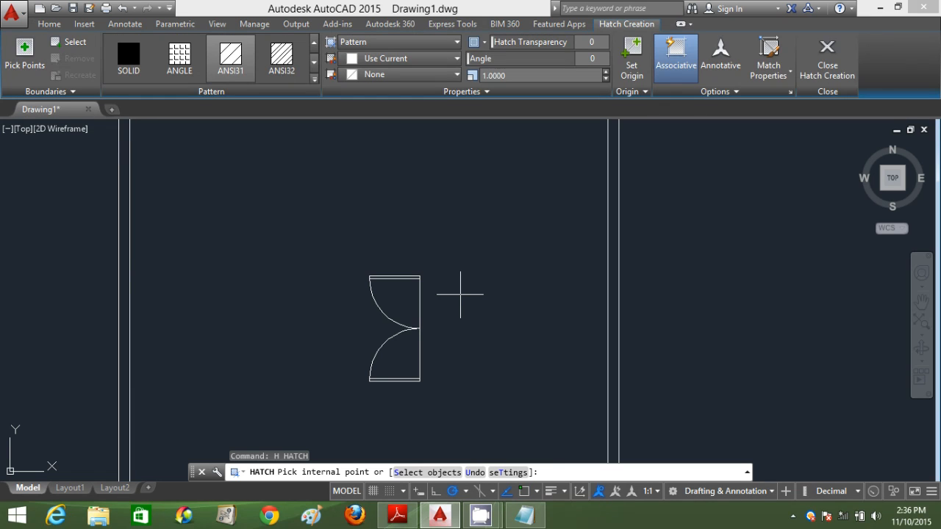
type("T")
key("Return")
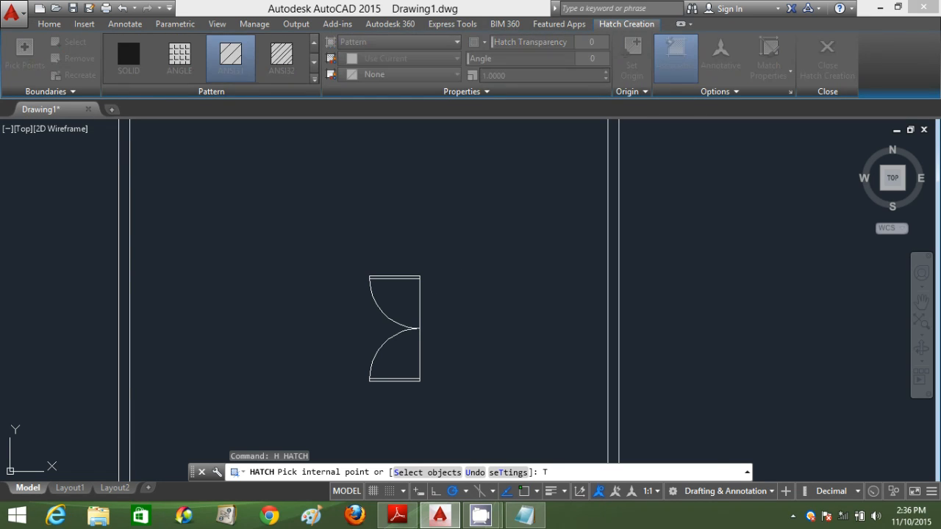
left_click(498, 277)
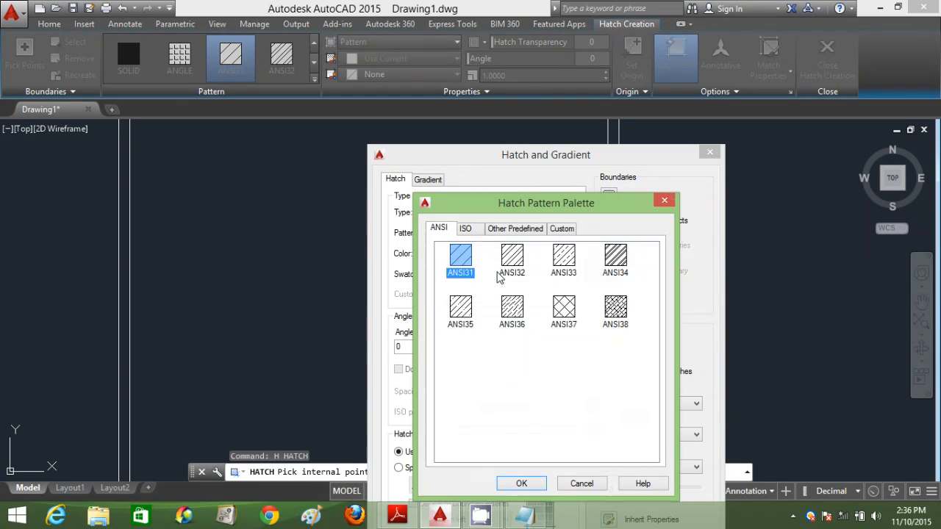
left_click(502, 229)
left_click(461, 261)
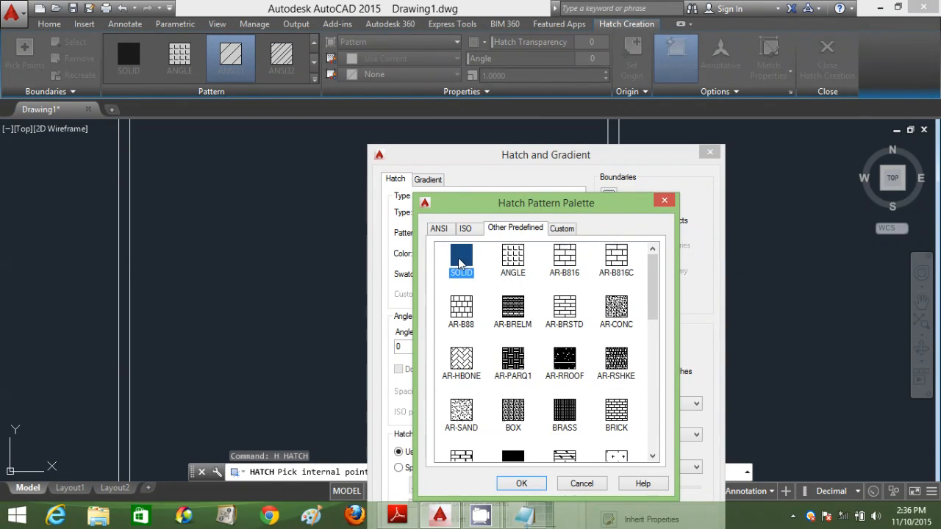
left_click(522, 484)
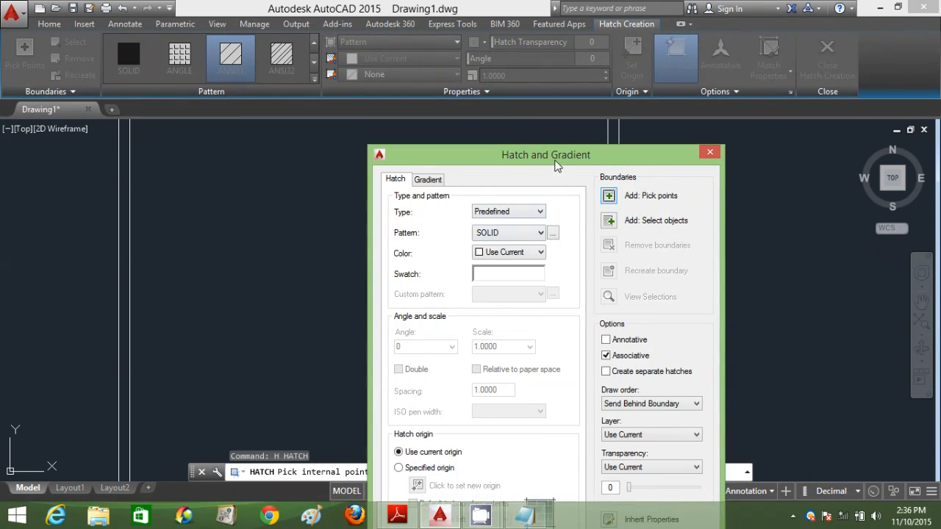
left_click(608, 197)
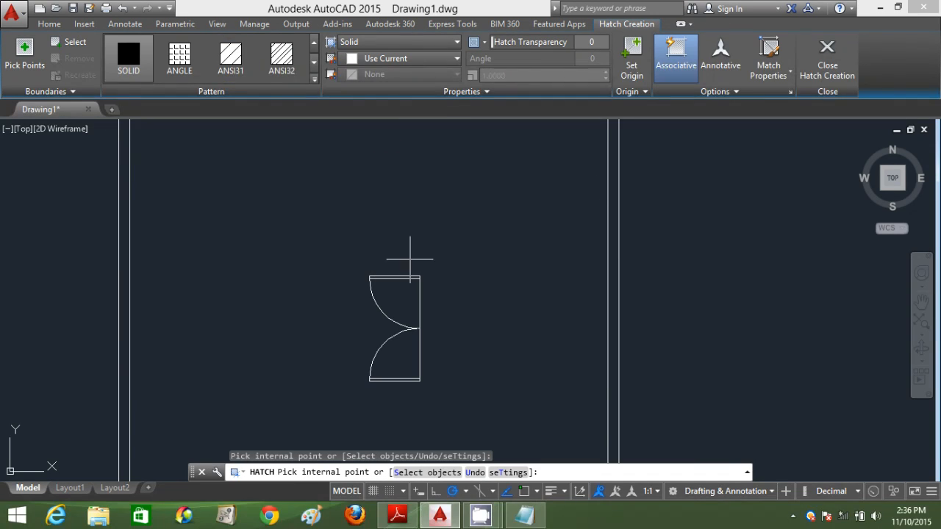
left_click(397, 277)
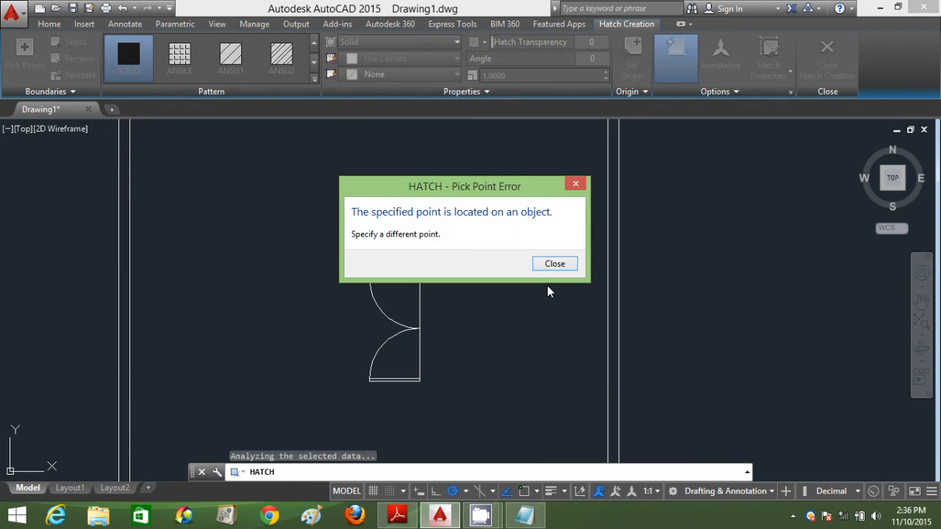
left_click(556, 269)
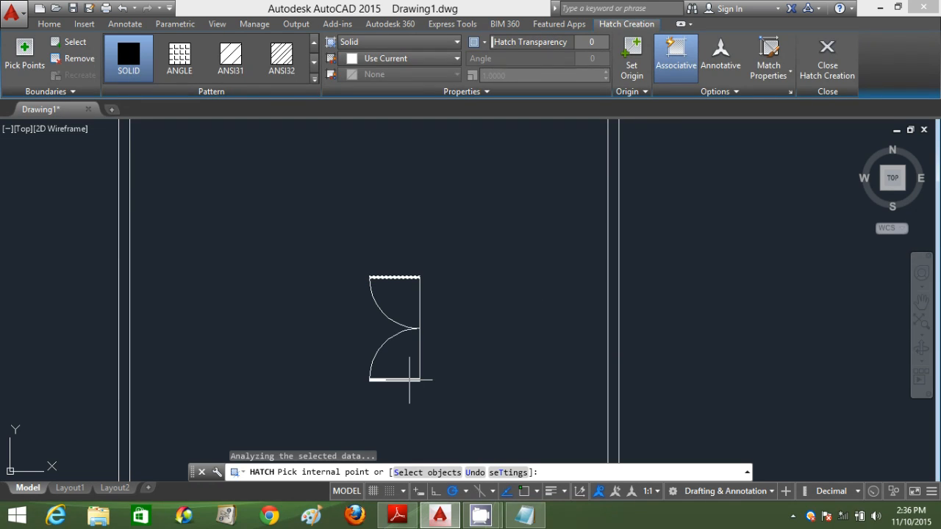
key("Return")
Step: Move the whole double door from the point where its arcs meet to the midpoint of the first partition wall's left face
scroll(492, 361, "down", 4)
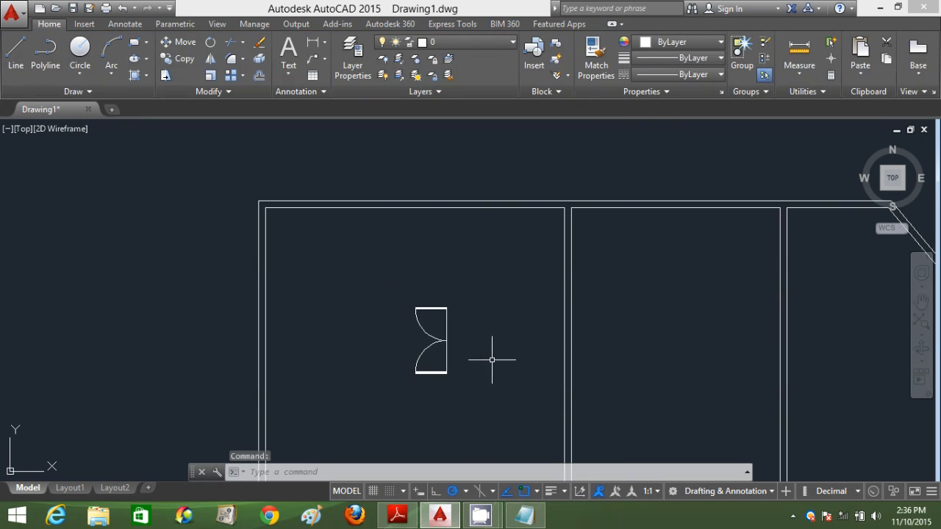
type("M")
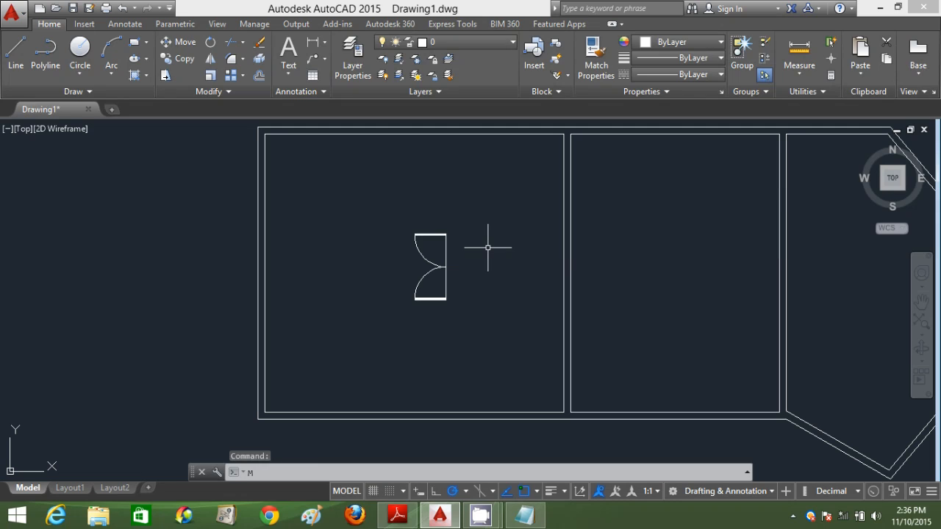
key("Return")
left_click(488, 330)
left_click(332, 208)
key("Return")
left_click(446, 266)
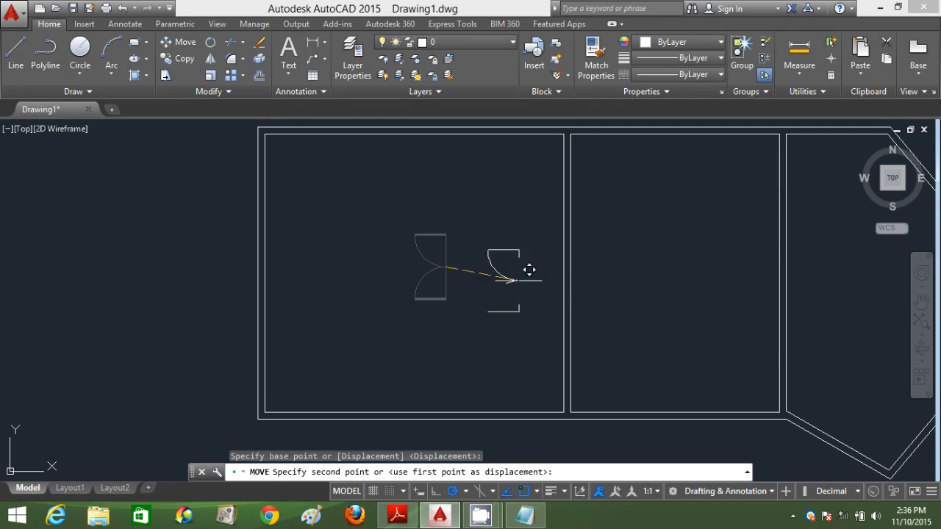
left_click(563, 239)
Step: Draw short horizontal jamb lines across the partition wall at the upper and lower ends of the double door
type("l")
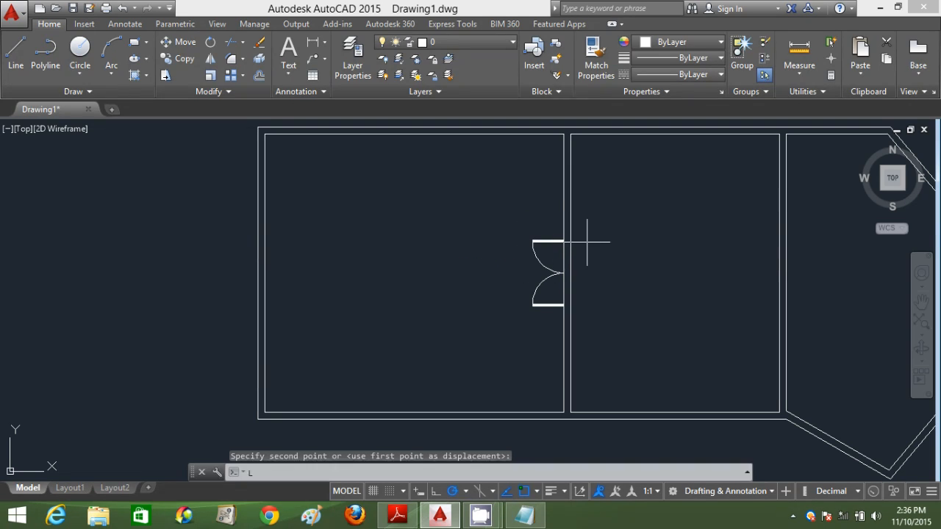
key("Return")
left_click(566, 239)
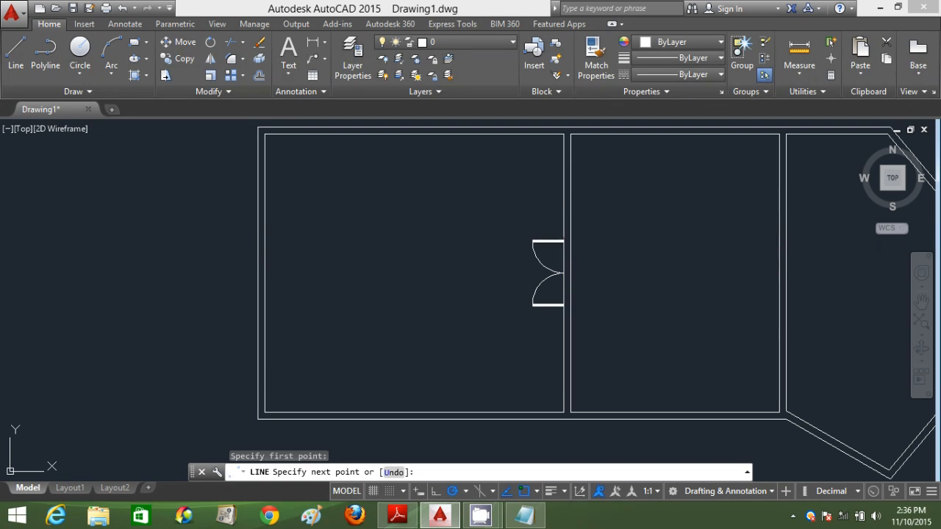
left_click(571, 306)
key("Return")
Step: Delete the door's two vertical closing lines and trim both partition wall lines between the jambs to open the doorway
left_click(563, 293)
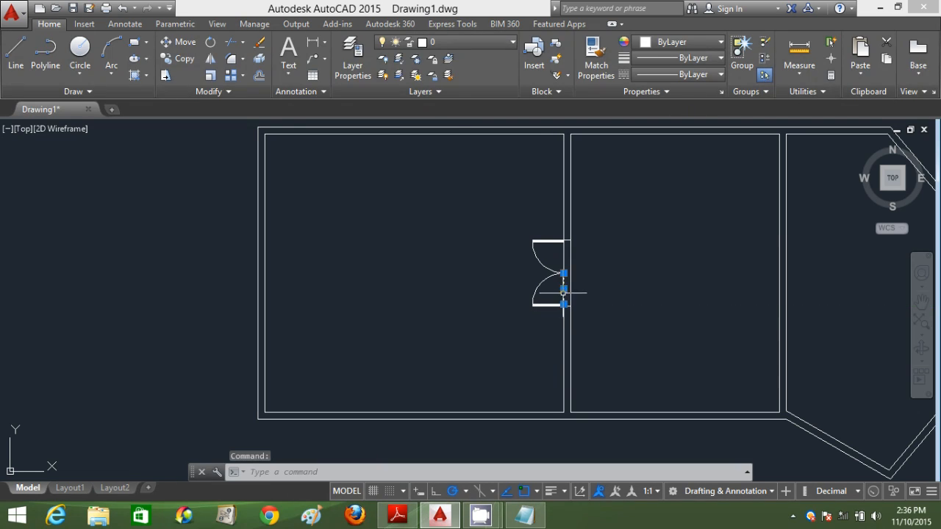
left_click(564, 258)
key("Delete")
type("tr")
key("Return")
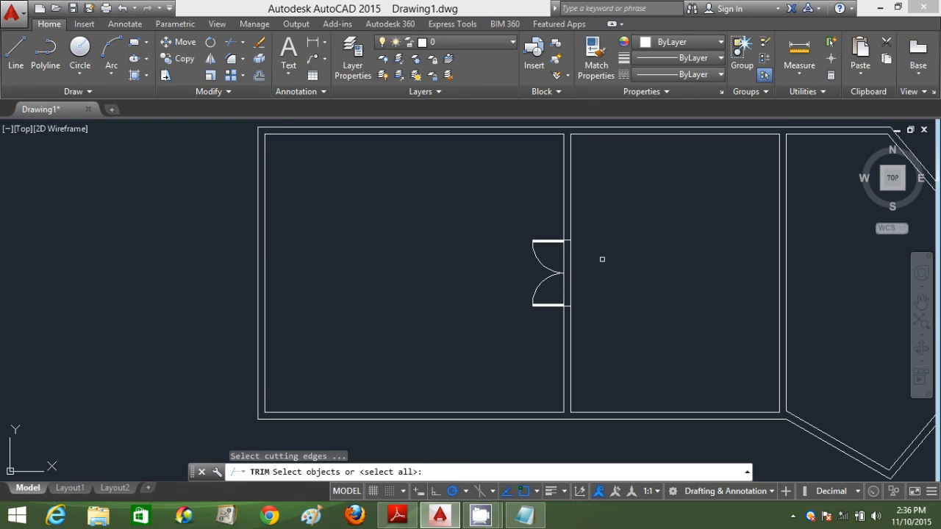
key("Return")
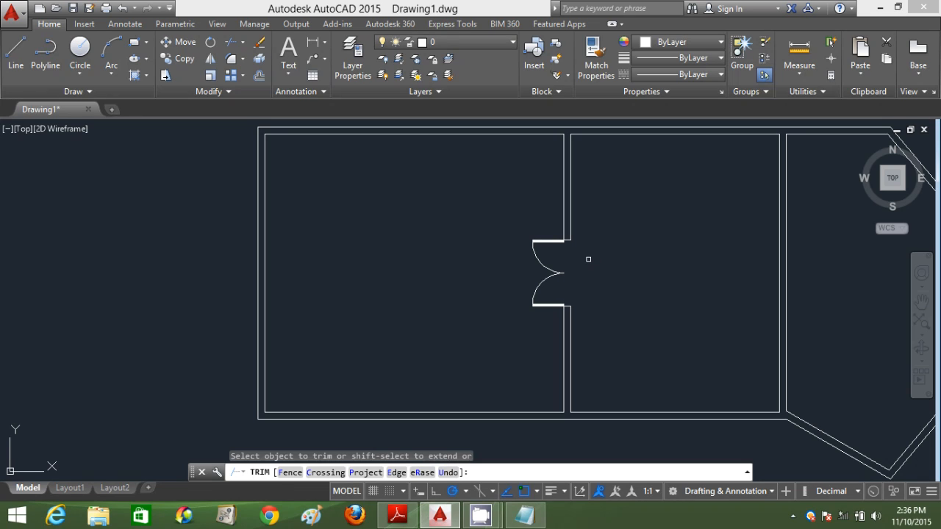
key("Escape")
Step: Draw a line 500 mm up the partition from the door's upper corner, continuing horizontally to the left outer wall's inner face
type("l")
key("Return")
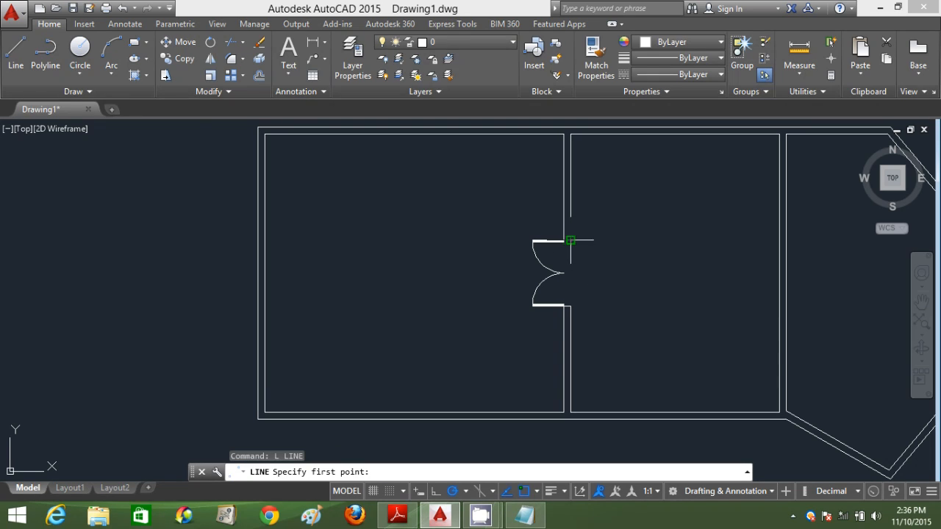
left_click(563, 239)
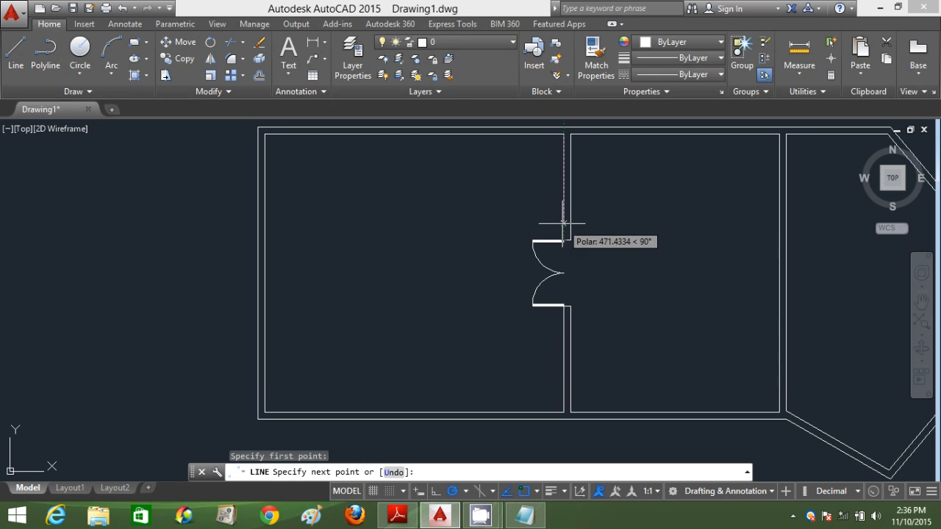
type("50")
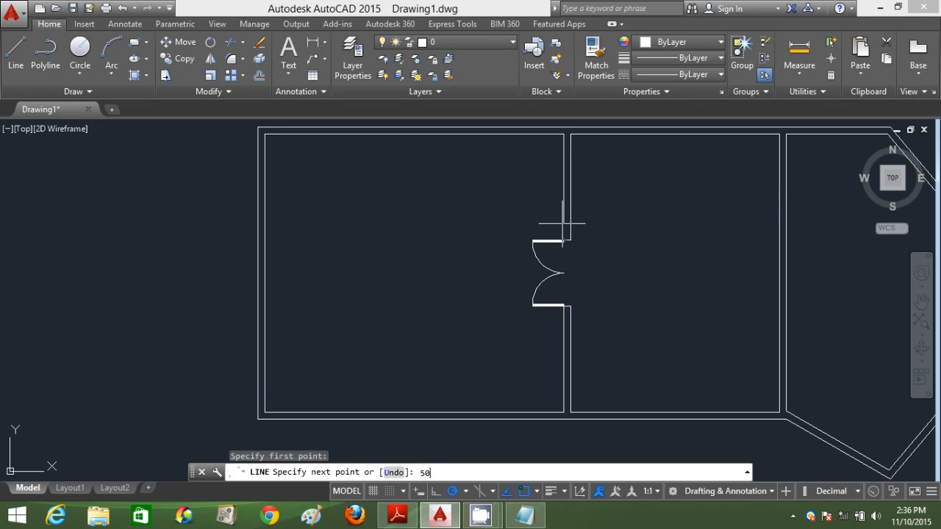
type("0")
key("Return")
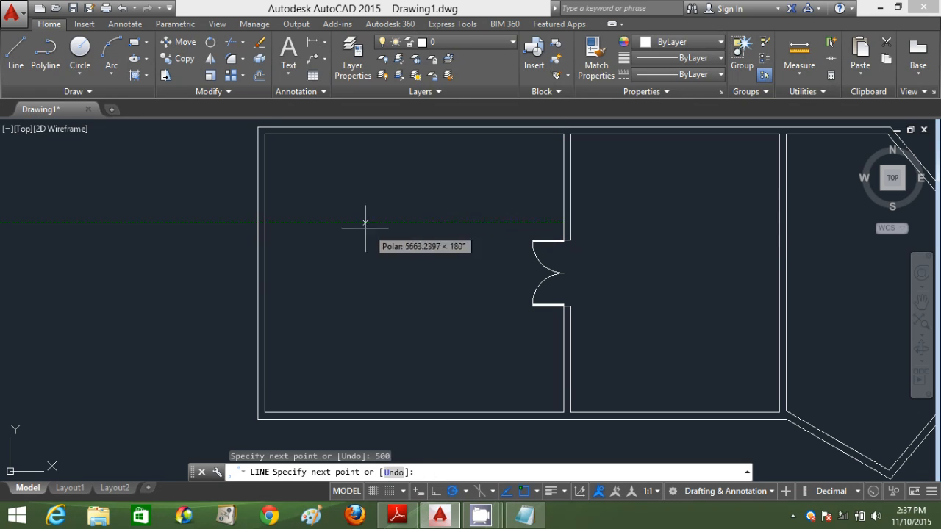
left_click(266, 223)
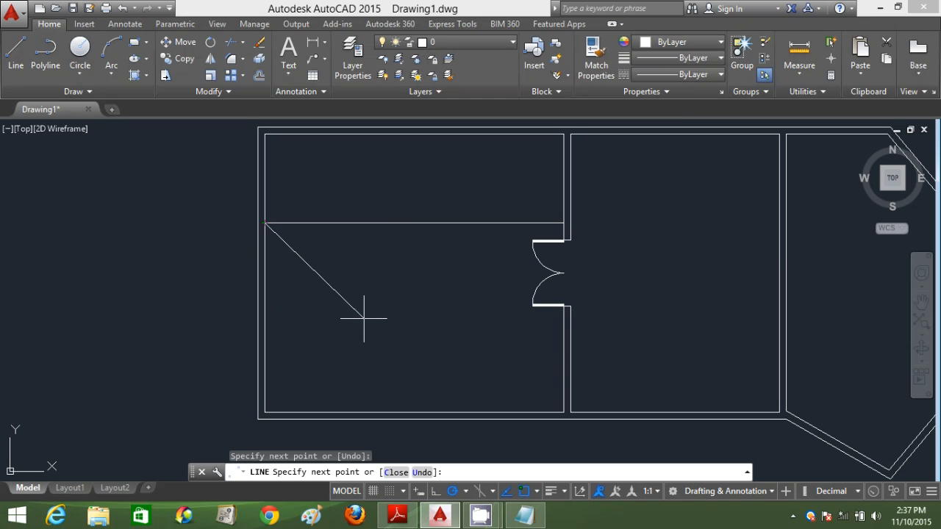
key("Return")
Step: Draw a vertical line from the new horizontal line's midpoint up to the top wall's inner face
type("l")
key("Return")
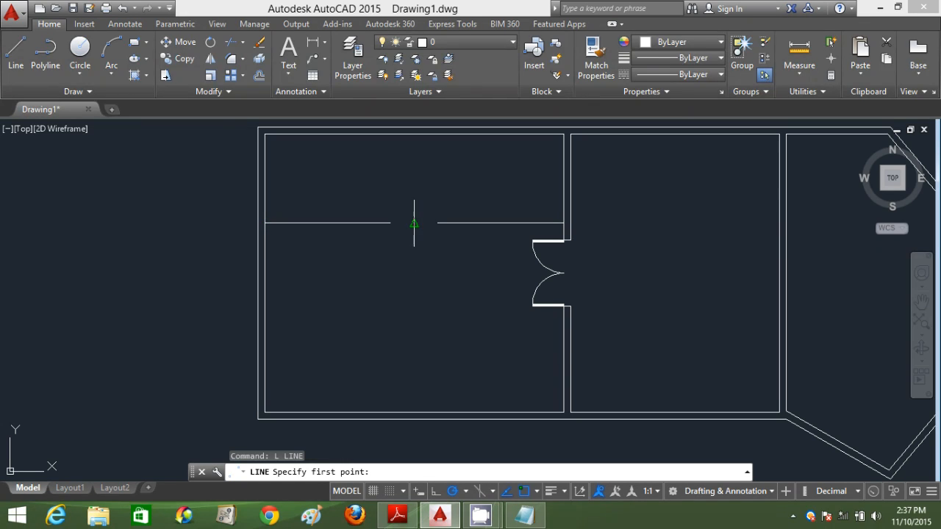
left_click(415, 223)
left_click(414, 134)
key("Return")
Step: Offset the vertical dividing line 50 mm to both its left and right sides
type("o")
key("Return")
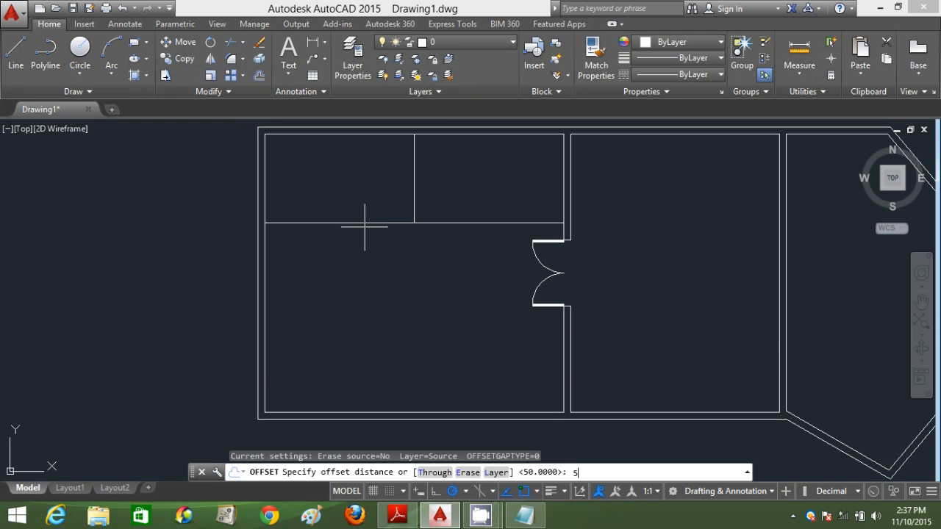
key("Return")
left_click(415, 184)
left_click(408, 197)
scroll(412, 202, "up", 3)
left_click(415, 209)
left_click(385, 217)
key("Escape")
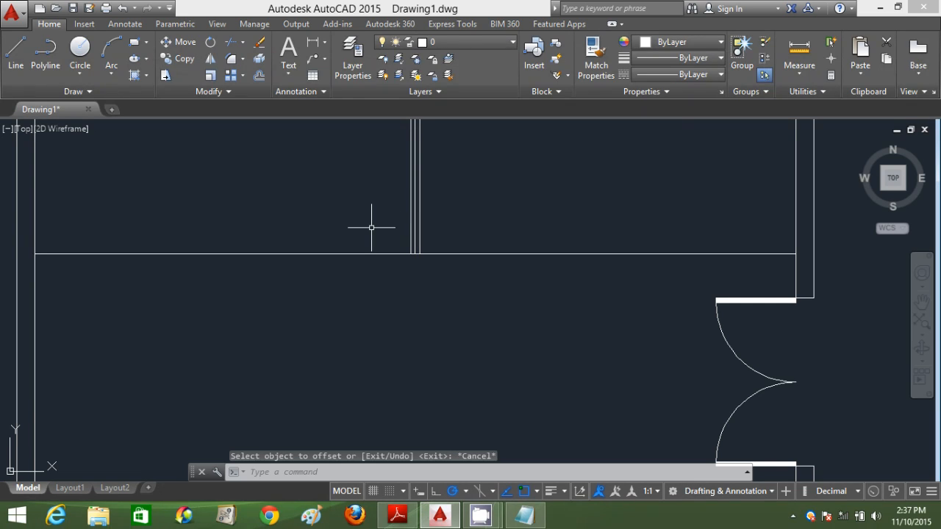
Step: Offset the horizontal partition line 100 mm upward
type("o")
key("Return")
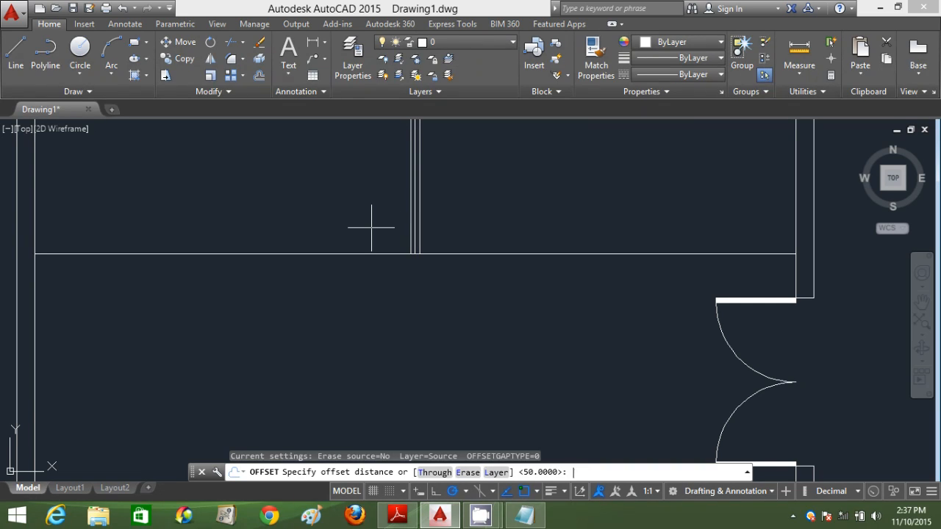
type("100")
key("Return")
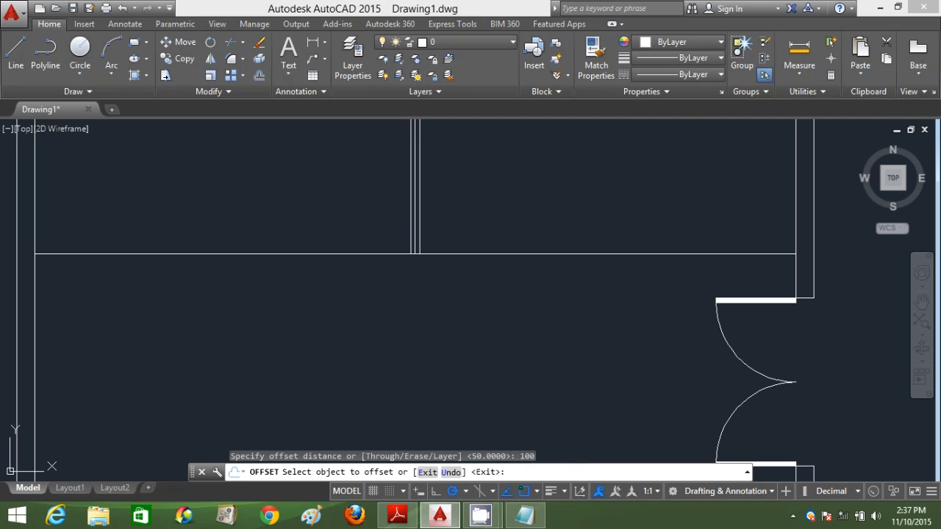
left_click(364, 254)
left_click(356, 224)
key("Escape")
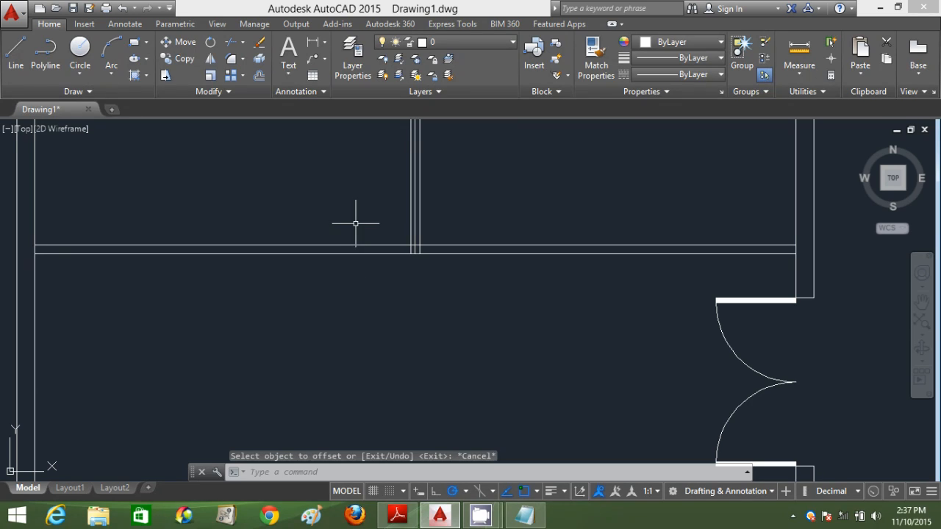
Step: Trim the overlapping line ends where the vertical partition meets the horizontal partition
type("tr")
key("Return")
scroll(387, 240, "up", 2)
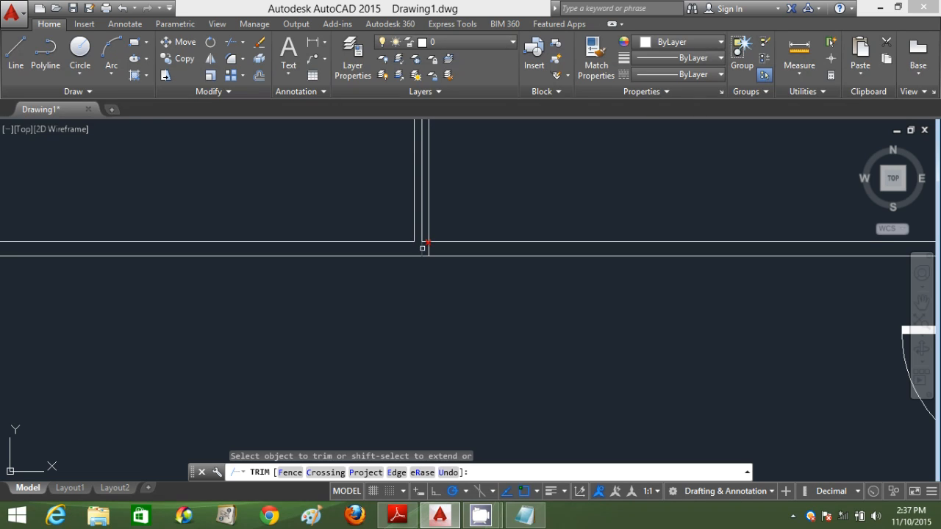
key("Escape")
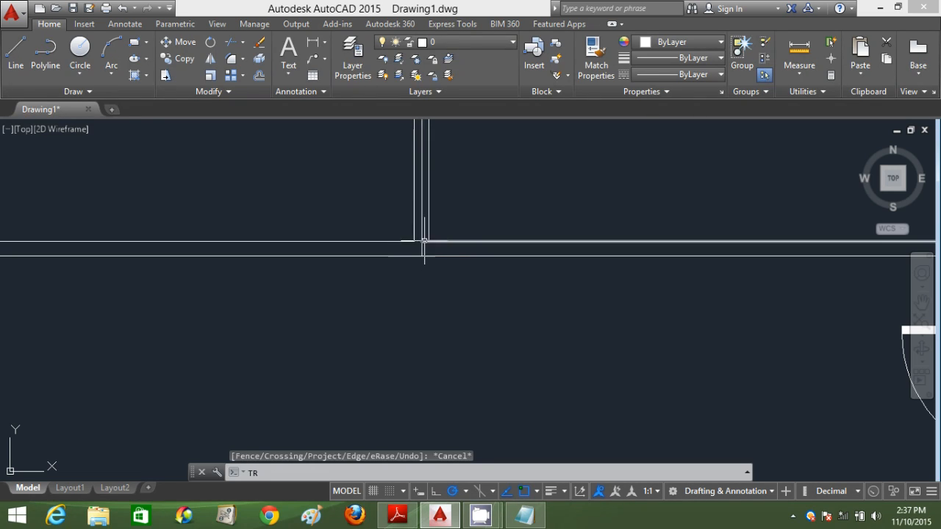
key("Return")
scroll(424, 244, "up", 3)
key("Escape")
Step: Erase the centre line between the two faces of the vertical partition
left_click(420, 248)
left_click(408, 252)
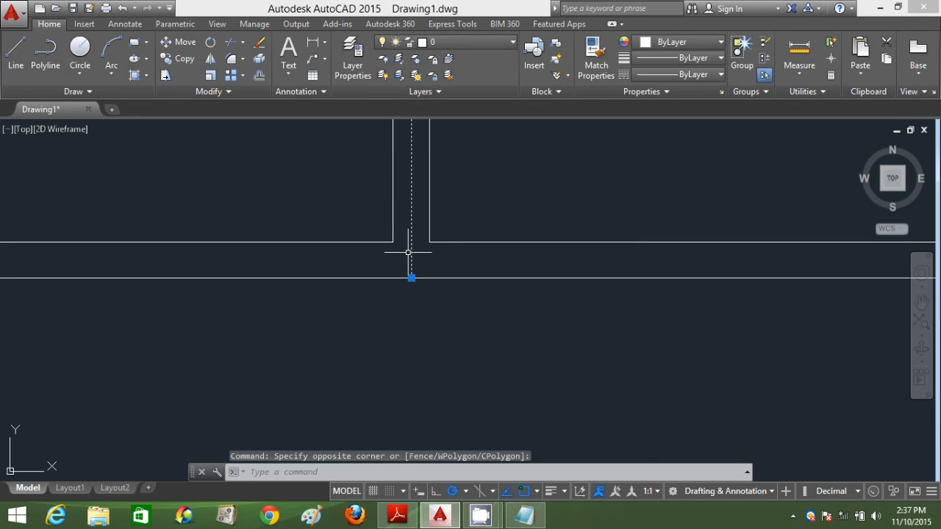
key("Delete")
Step: Draw a 900 mm vertical line upward from a free point in the large room below the horizontal partition
scroll(408, 252, "down", 5)
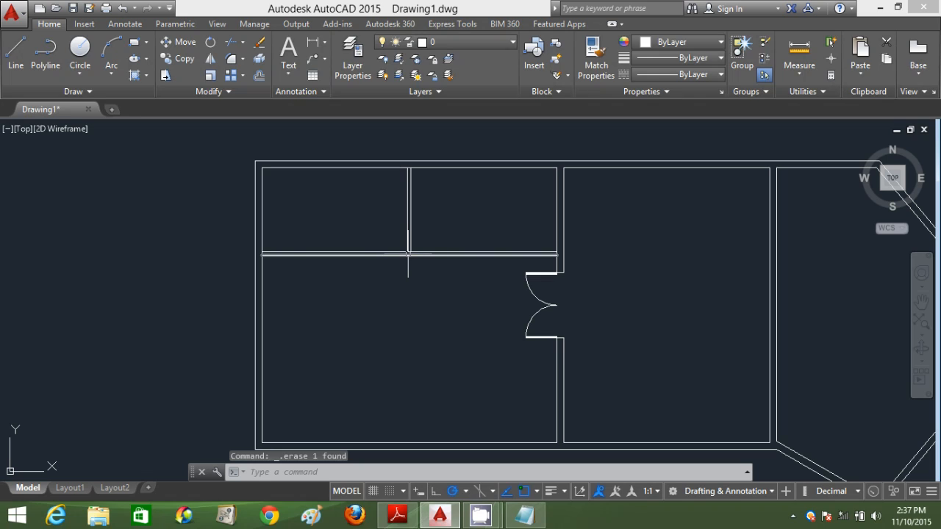
scroll(406, 255, "up", 2)
type("l")
key("Return")
left_click(299, 343)
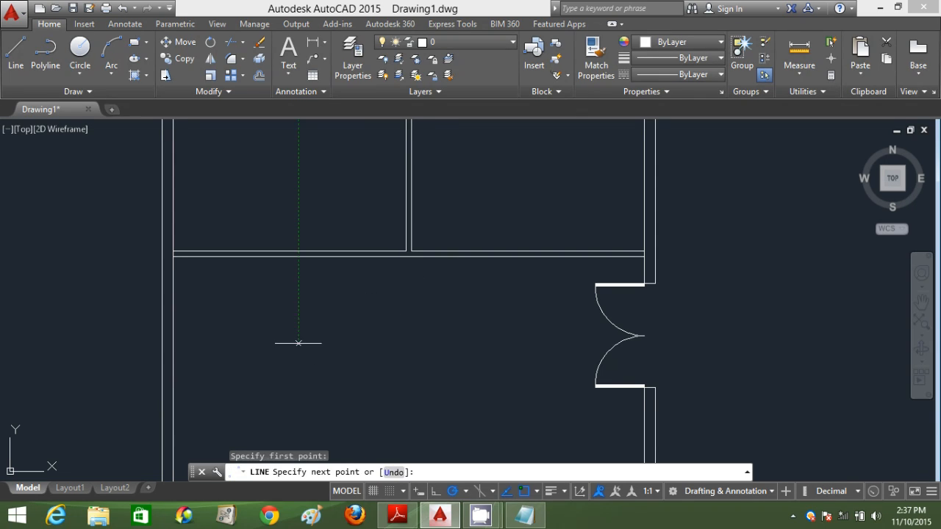
type("900")
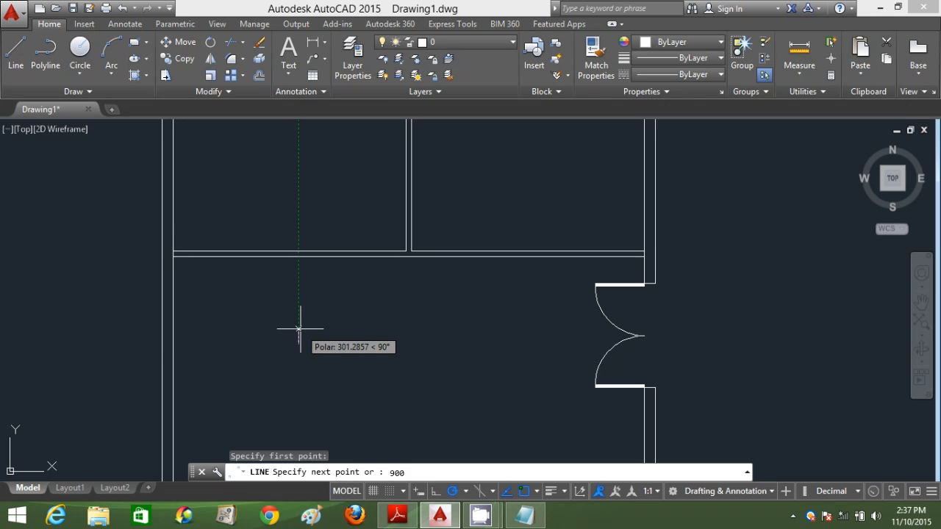
key("Return")
key("Return")
Step: Draw a 900 mm horizontal line leftward from the vertical line's lower end
type("l")
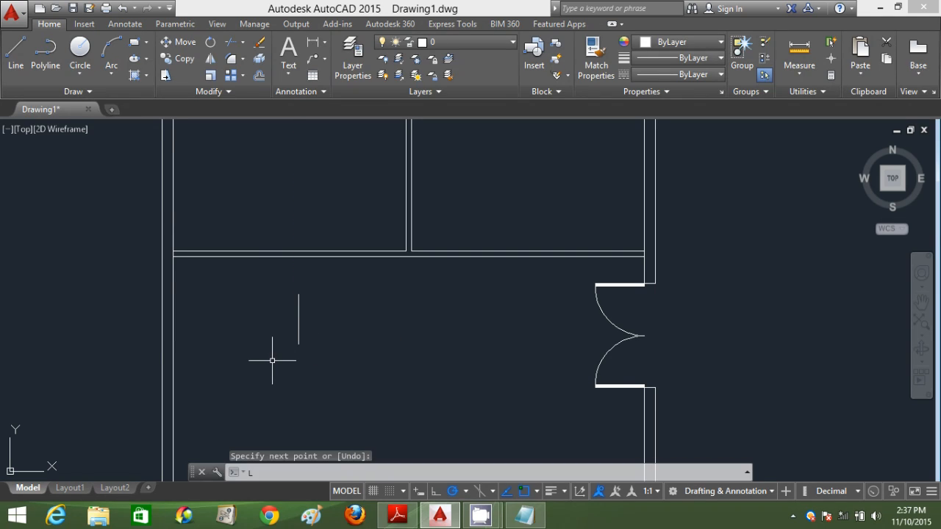
key("Return")
left_click(299, 344)
type("900")
key("Return")
key("Return")
Step: Draw the door swing arc centred on the lines' corner, from the vertical line's upper end to the horizontal line's left end
type("a")
key("Return")
type("c")
key("Return")
left_click(299, 343)
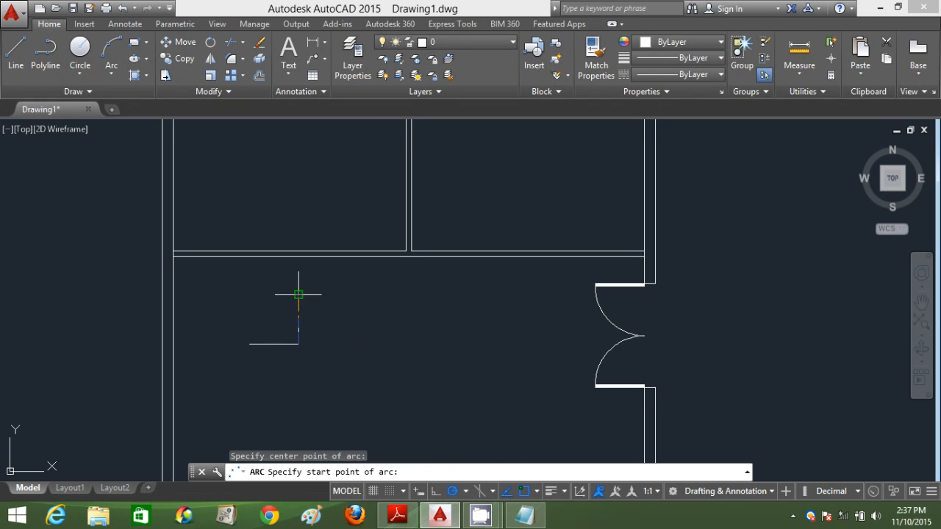
left_click(299, 295)
left_click(249, 343)
key("Escape")
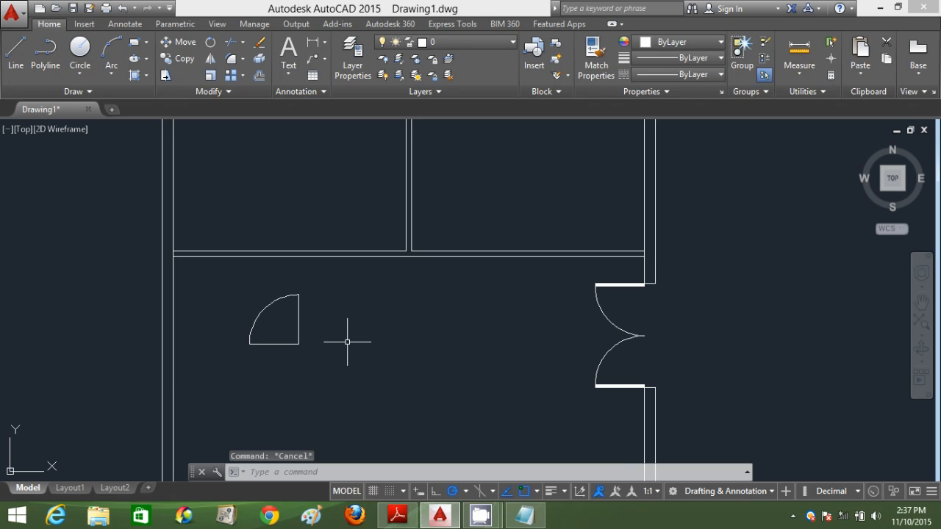
Step: Offset the door's vertical leaf line 50 mm to the right
type("o")
key("Return")
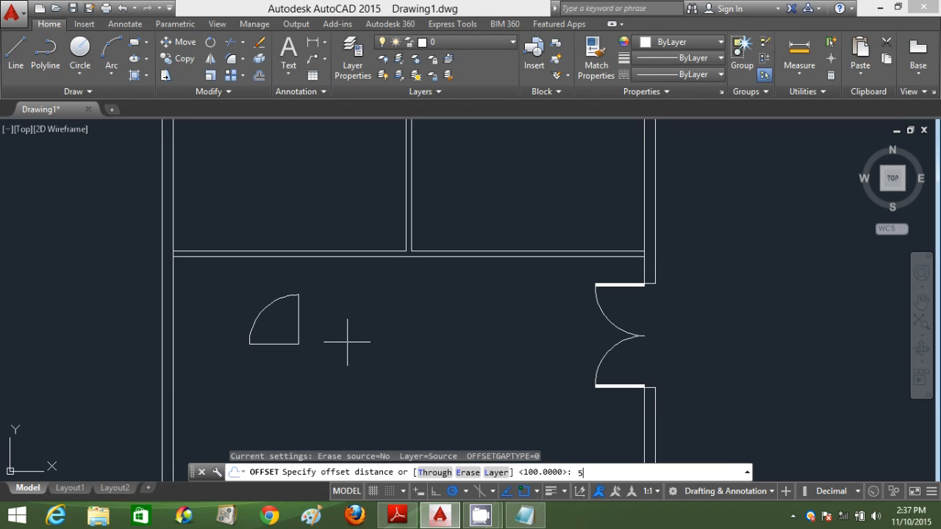
key("Return")
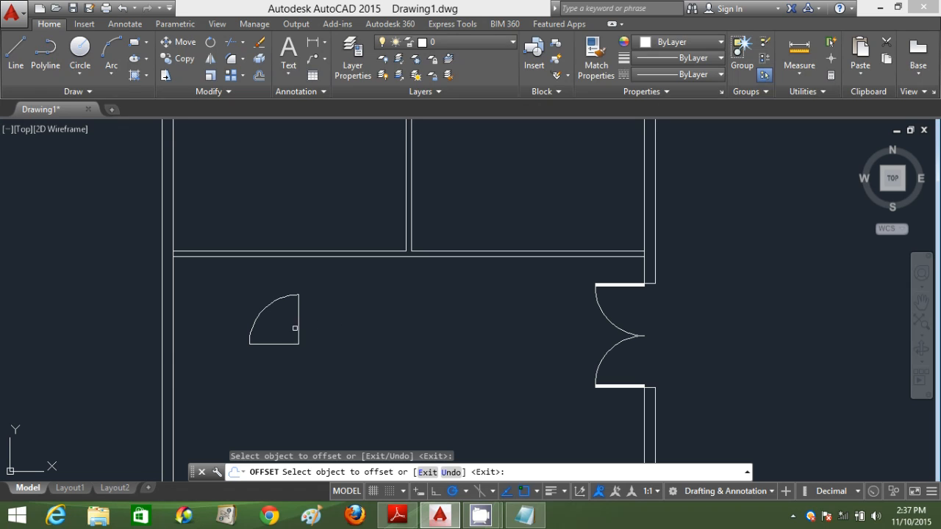
left_click(297, 326)
left_click(317, 311)
key("Escape")
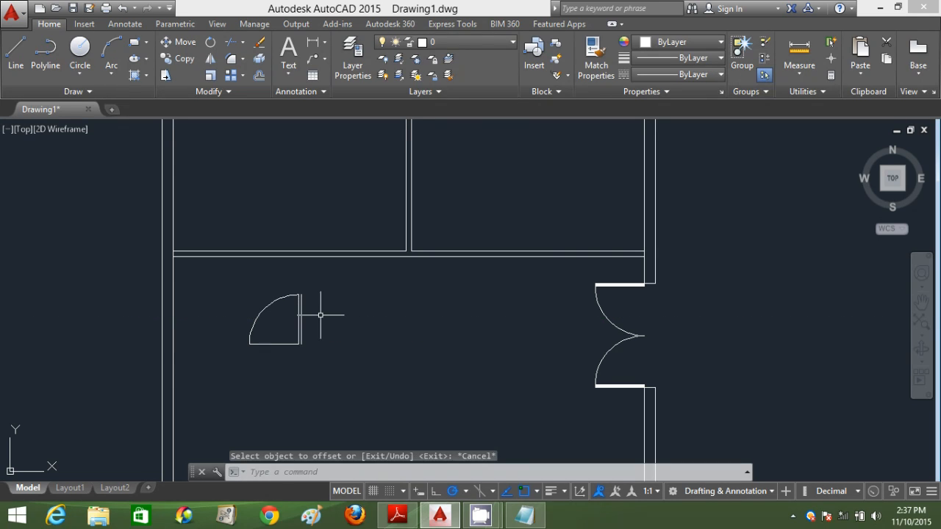
Step: Close the upper and lower ends of the door leaf with short lines
type("l")
key("Return")
scroll(293, 306, "up", 8)
left_click(316, 234)
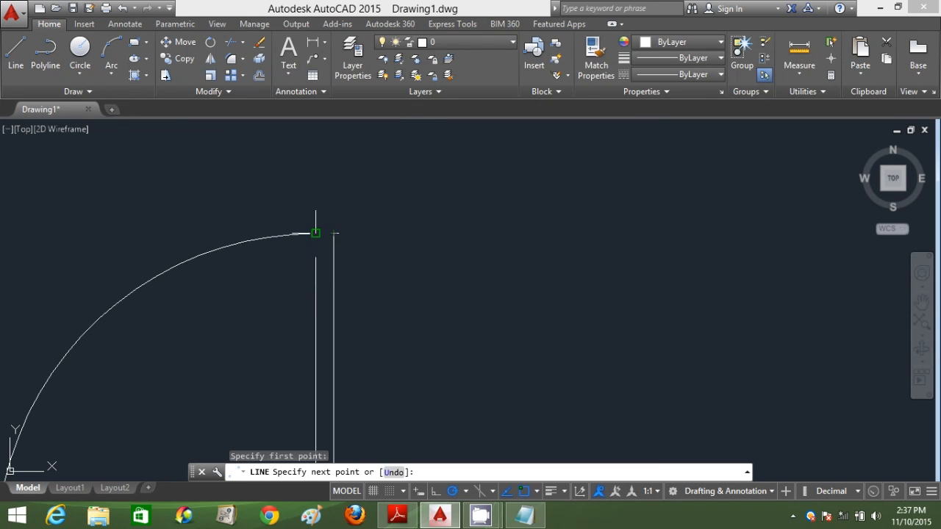
scroll(440, 353, "down", 4)
key("Escape")
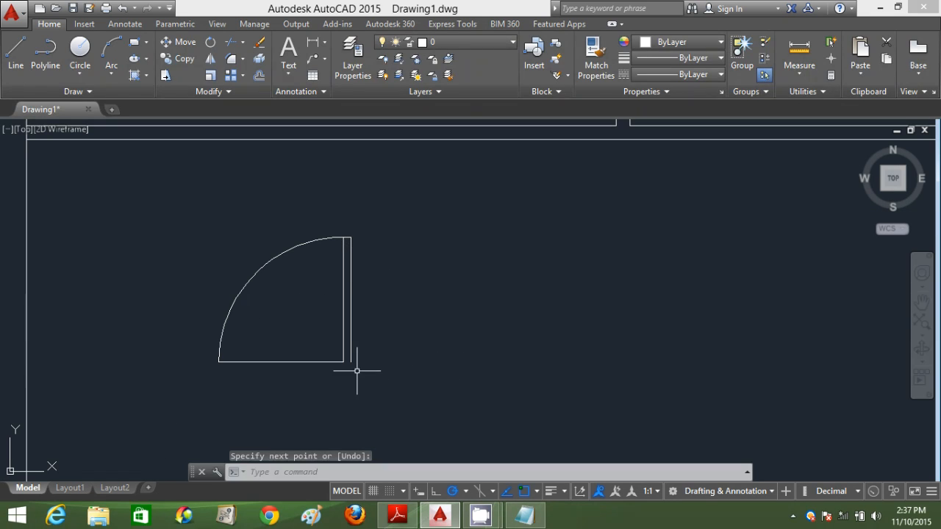
key("Return")
left_click(350, 362)
key("Escape")
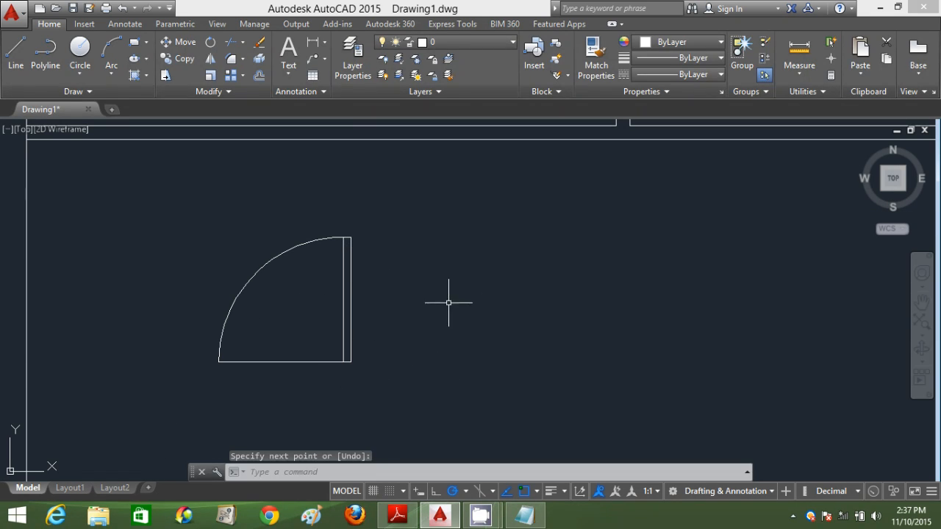
Step: Fill the door leaf with a SOLID hatch
type("h")
key("Return")
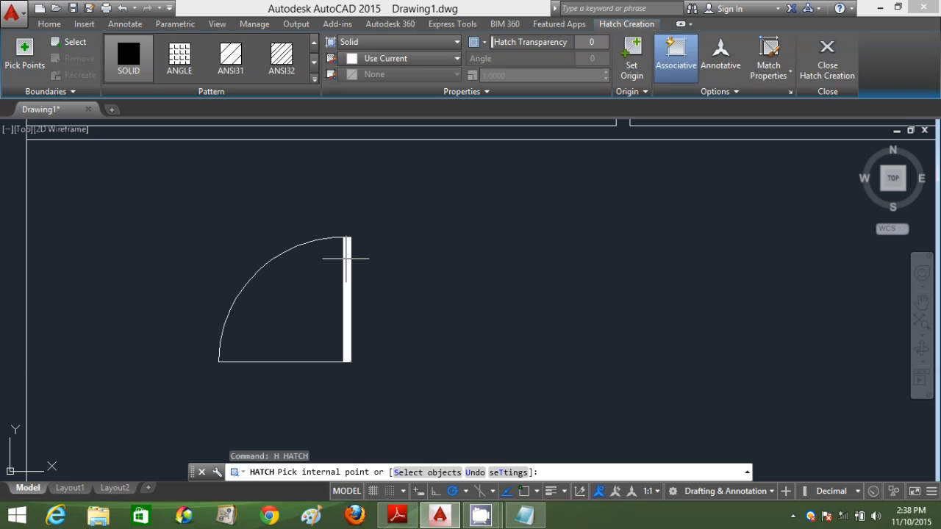
left_click(348, 259)
key("Return")
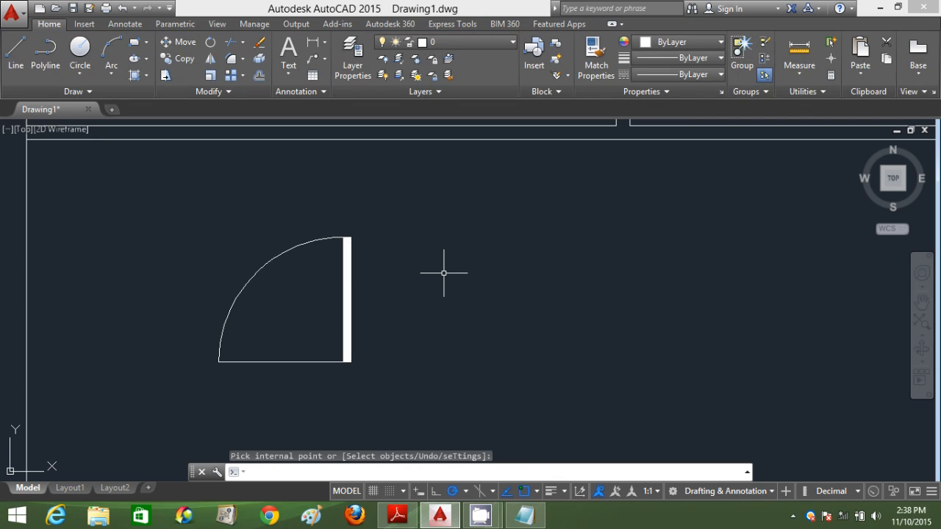
left_click(445, 271)
left_click(422, 235)
Step: Draw a 200 mm line rightward along the partition's upper line, starting at the left outer wall's inner face
scroll(422, 235, "down", 2)
middle_click_drag(421, 237, 423, 274)
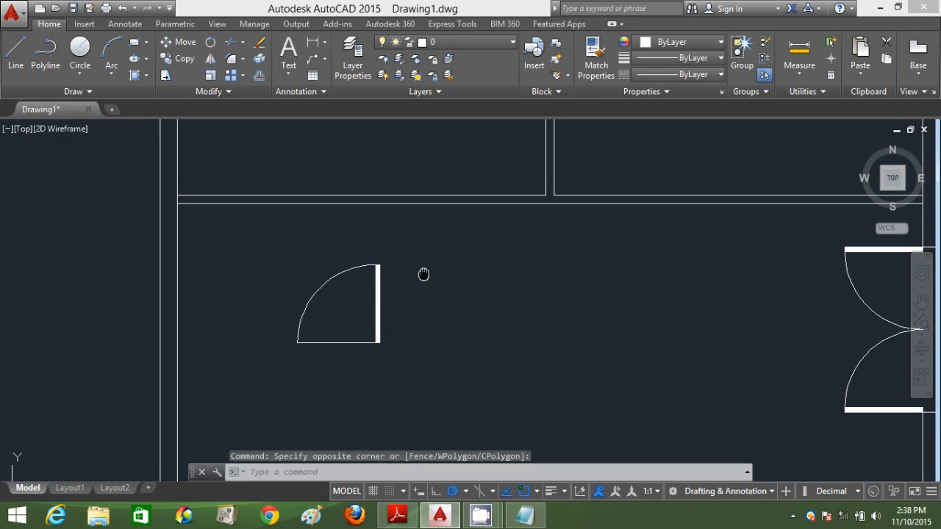
type("l")
key("Return")
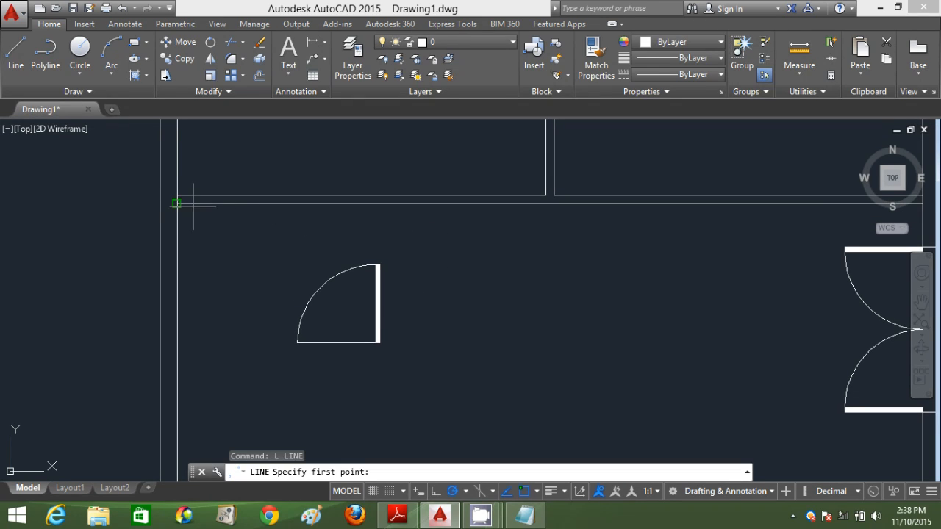
left_click(176, 195)
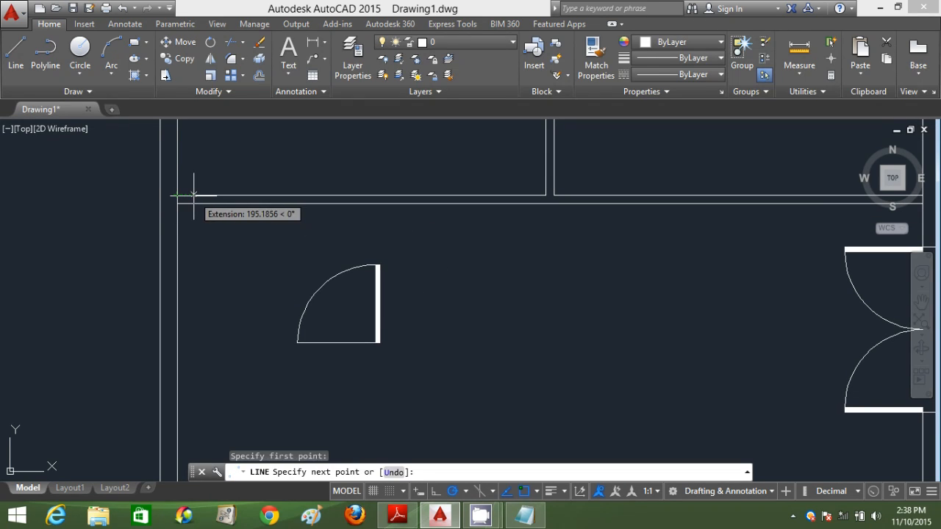
type("200")
key("Return")
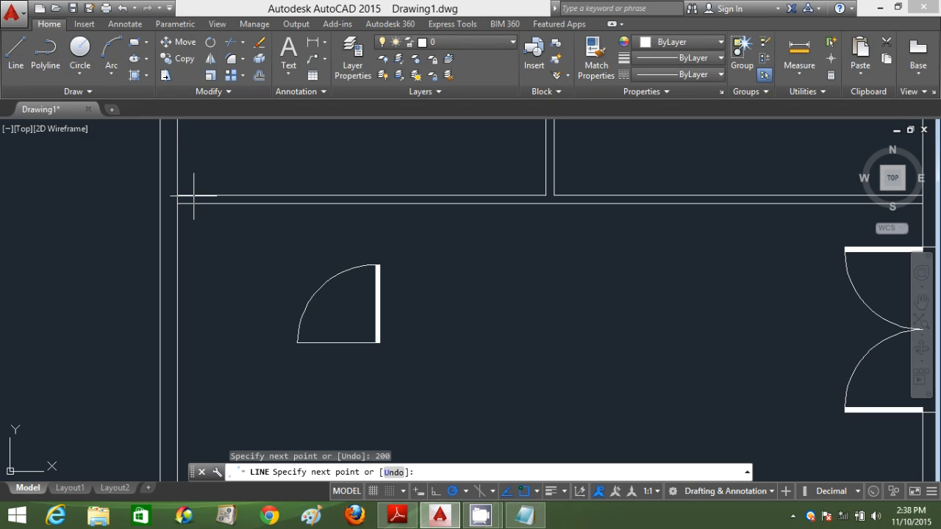
key("Return")
Step: Move the whole door from its arc's lower end to the right end of the 200 mm line
type("m")
key("Return")
left_click(423, 368)
left_click(266, 263)
key("Return")
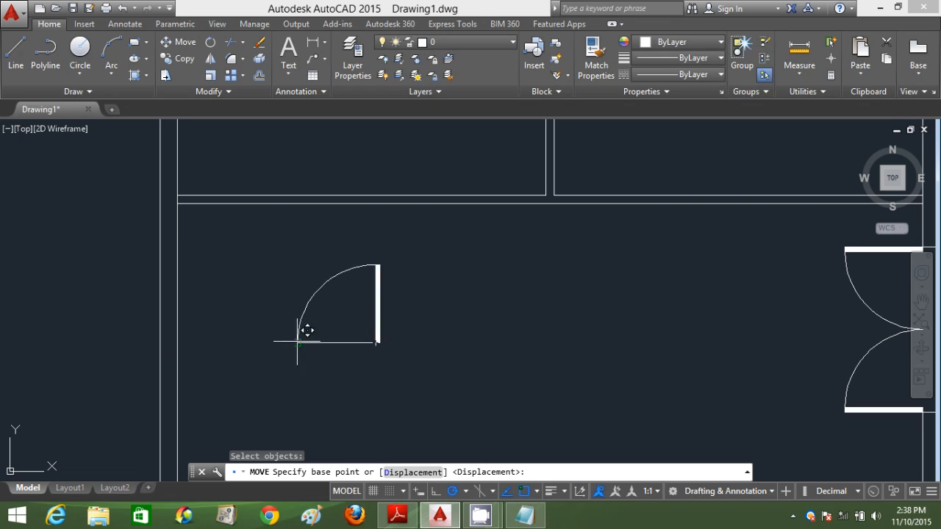
left_click(298, 341)
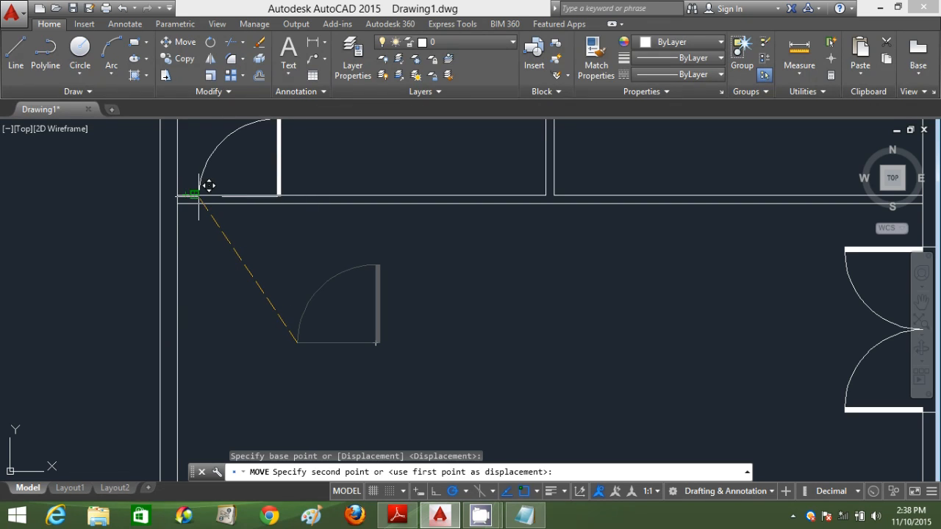
left_click(195, 195)
key("Escape")
Step: Draw a vertical line across the partition thickness at the door's hinge corner
type("L")
key("Return")
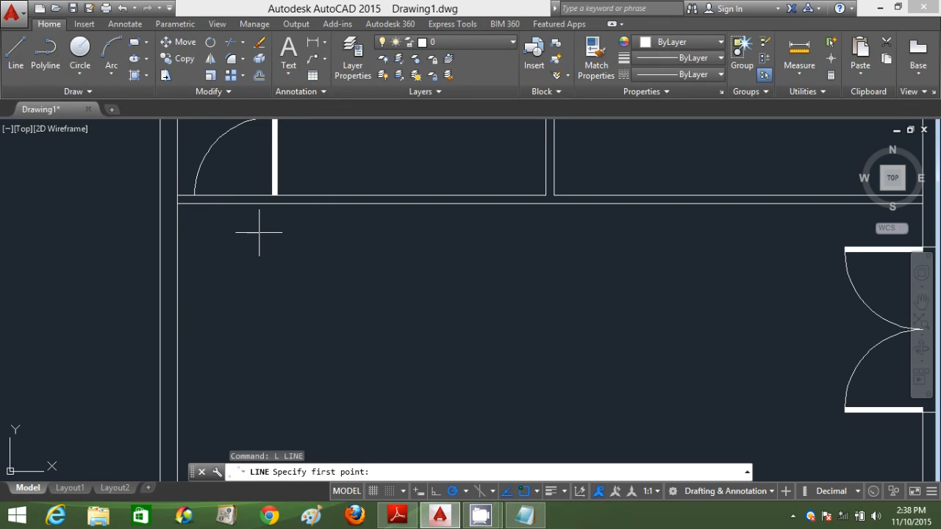
left_click(272, 197)
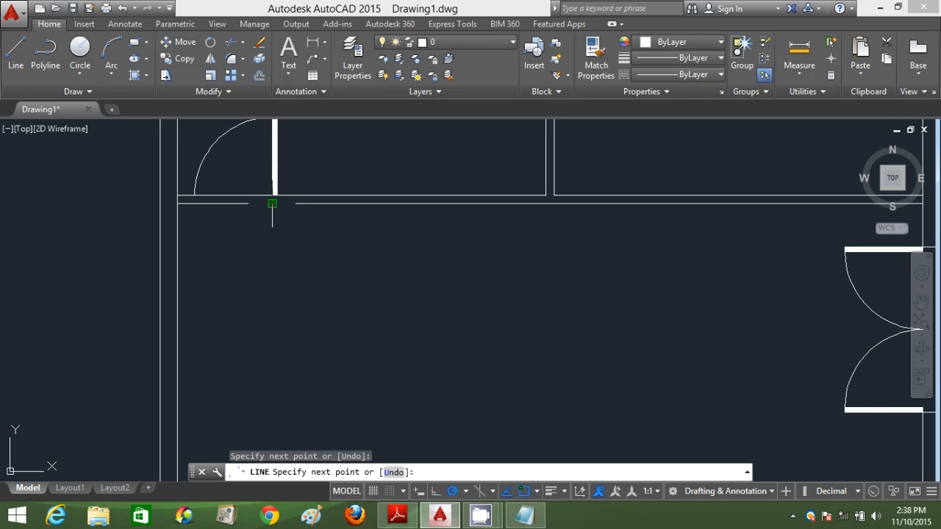
key("Escape")
Step: Try to draw a vertical closing line across the partition at the door arc's lower end, and erase it
type("L")
key("Return")
left_click(195, 202)
left_click(195, 203)
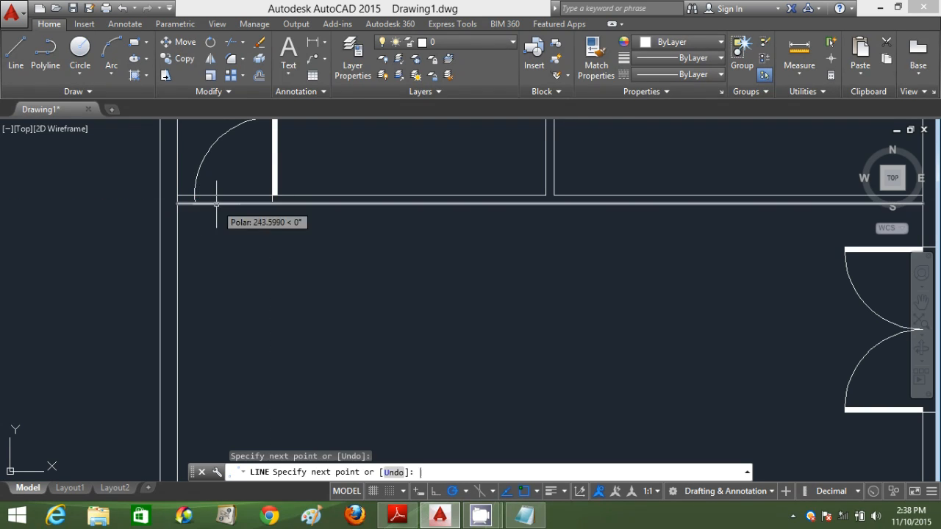
key("Return")
key("Escape")
left_click(195, 198)
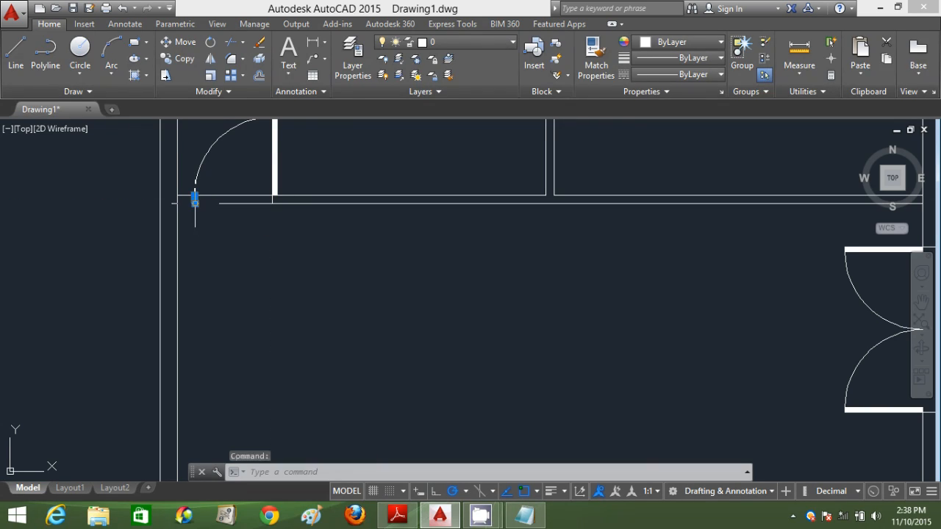
key("Delete")
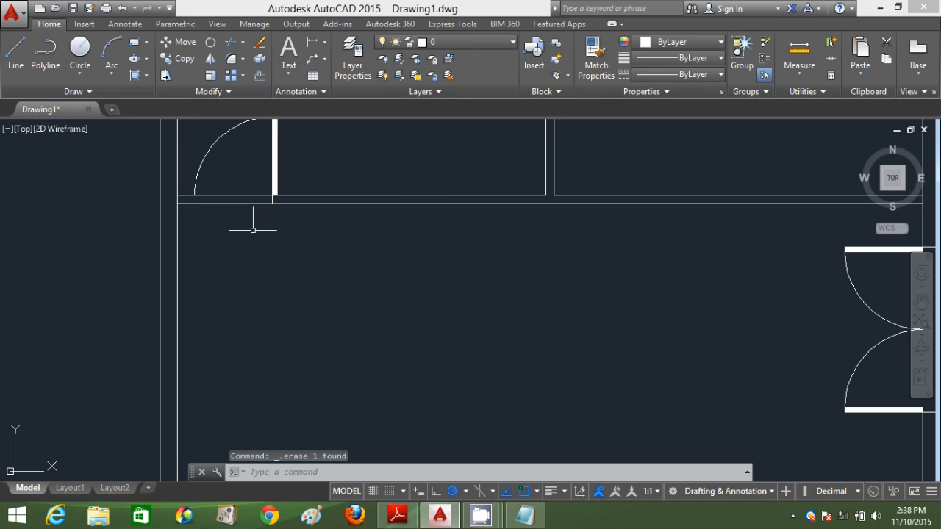
Step: Draw a vertical line across the partition thickness from the door arc's lower end
type("l")
key("Return")
scroll(195, 203, "up", 3)
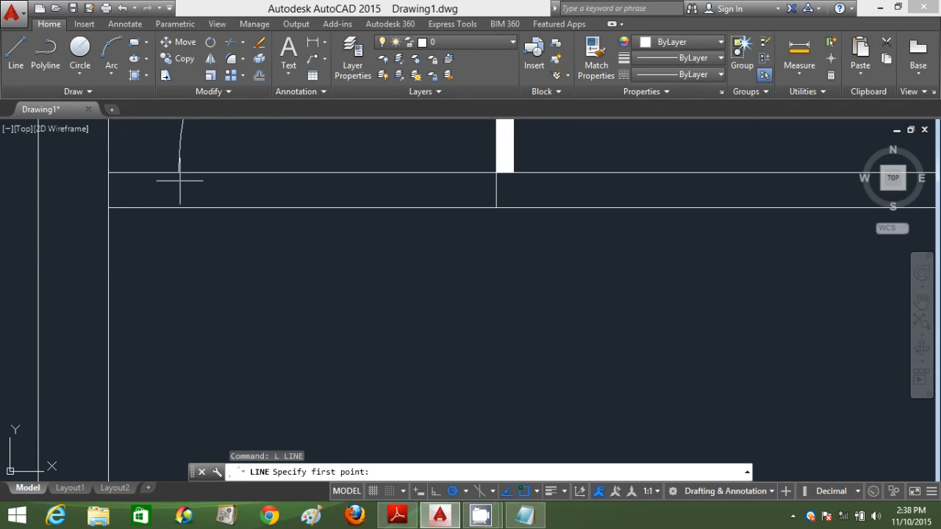
left_click(179, 172)
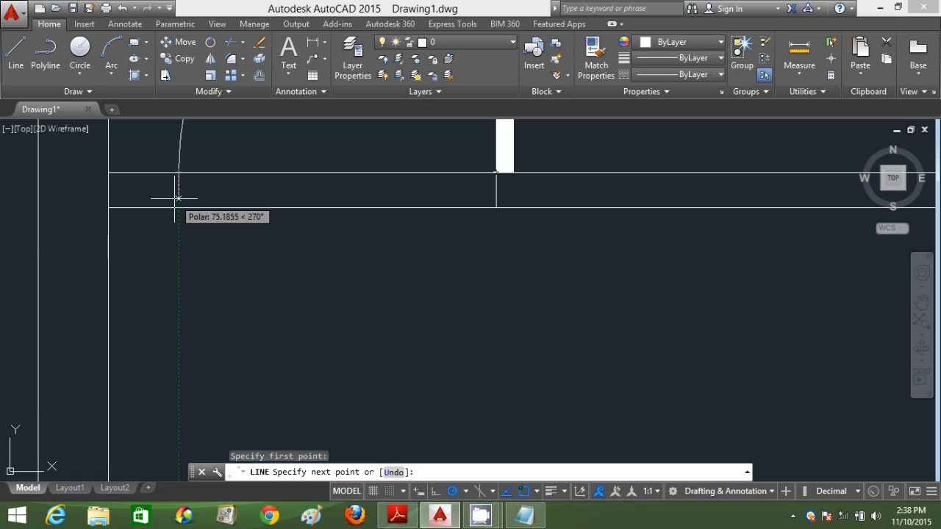
key("Escape")
scroll(242, 216, "down", 4)
Step: Erase the door's horizontal closing line and trim both partition lines across the door opening
left_click(254, 202)
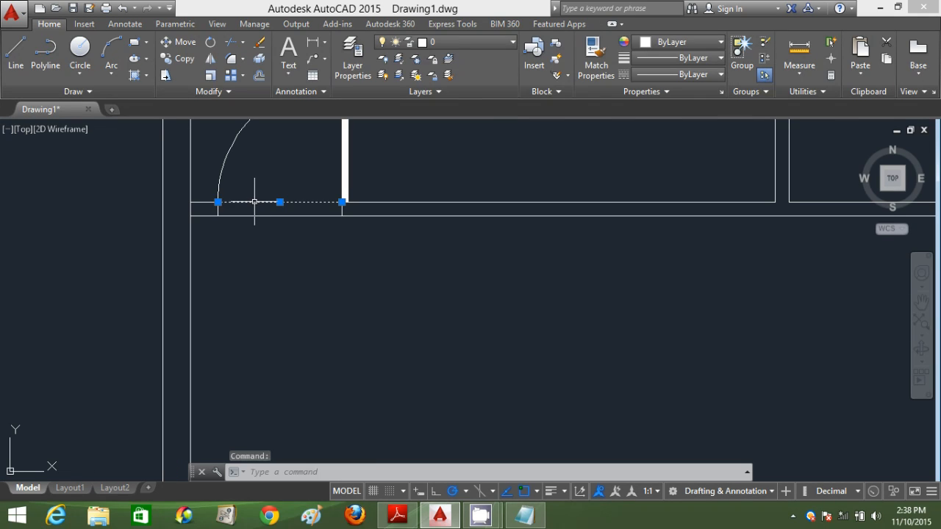
key("Delete")
type("tr")
key("Return")
key("Return")
left_click(261, 201)
scroll(289, 208, "down", 5)
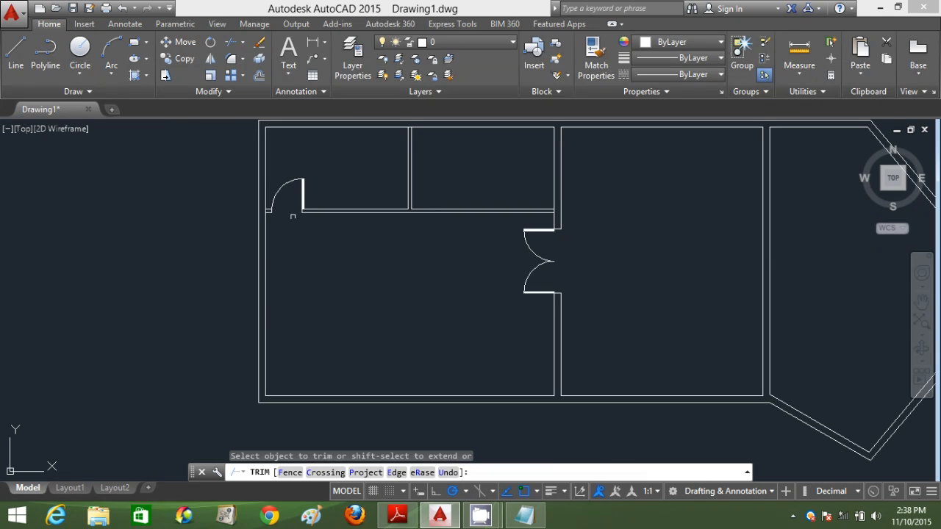
scroll(385, 253, "up", 2)
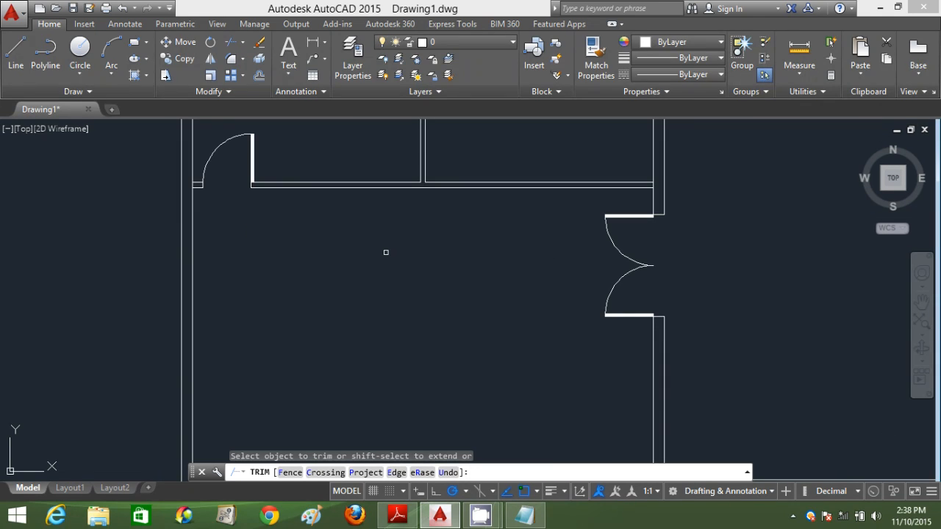
key("Escape")
Step: In the open room, draw a 900 mm vertical line upward and a 900 mm horizontal line leftward from its lower end
type("l")
key("Return")
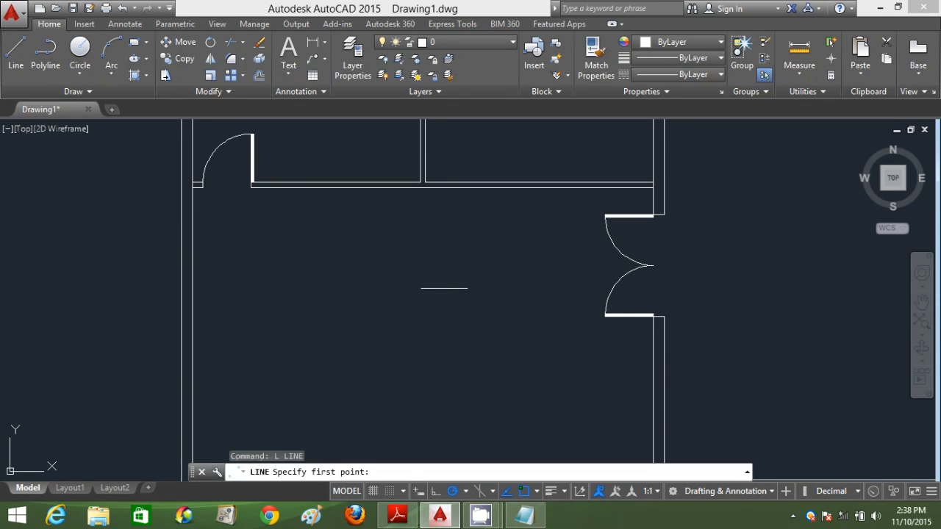
left_click(444, 286)
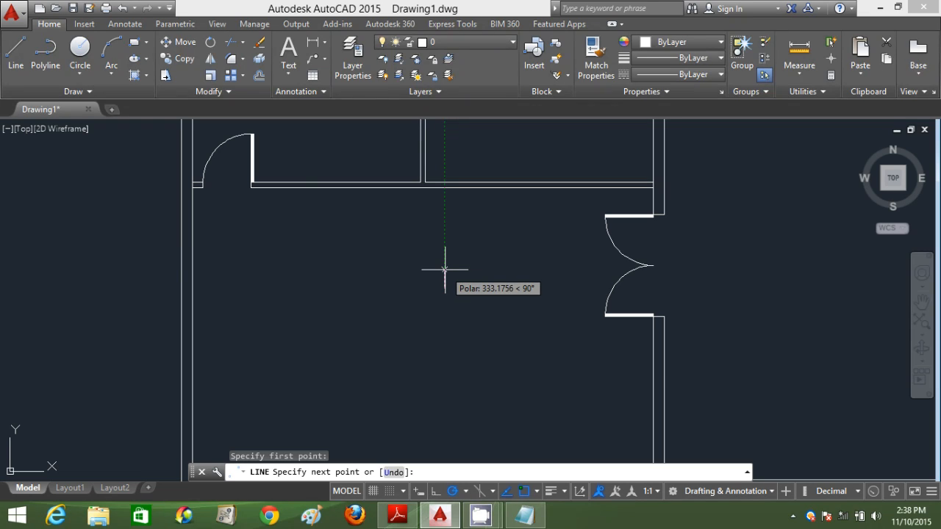
type("900")
key("Return")
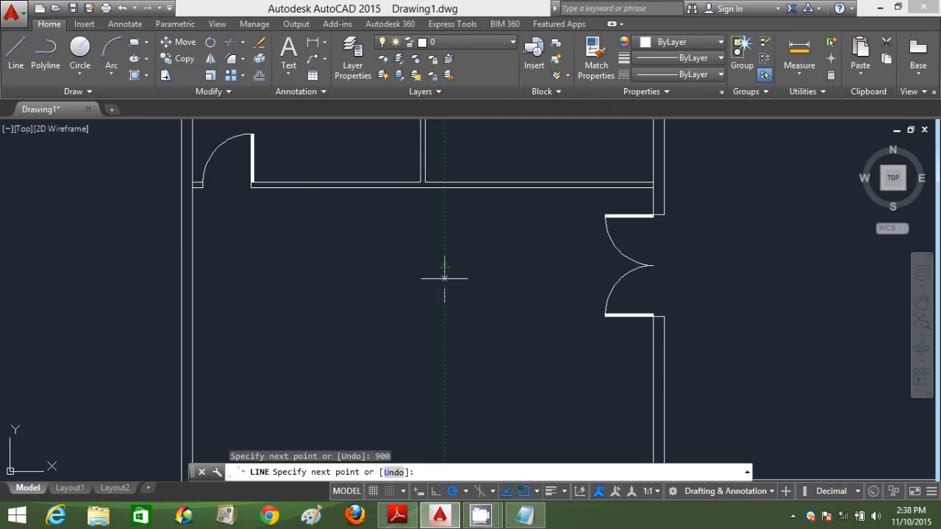
key("Return")
key("Return")
left_click(444, 288)
type("900")
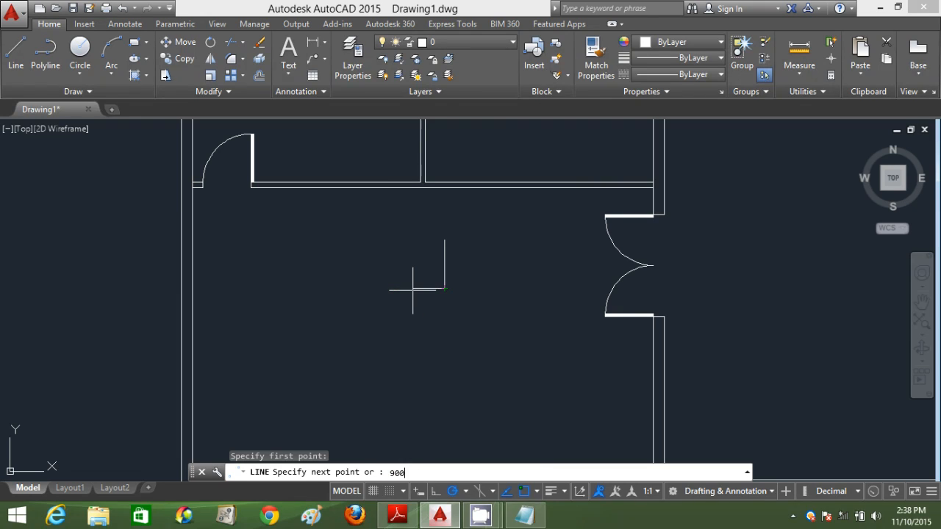
key("Return")
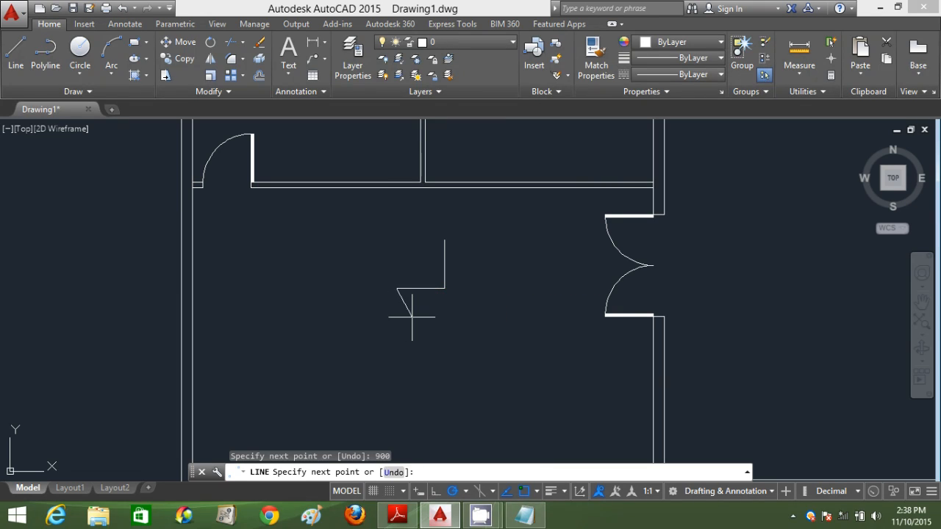
key("Return")
Step: Offset the new vertical line 50 mm to the right to form the door leaf thickness
type("o")
key("Return")
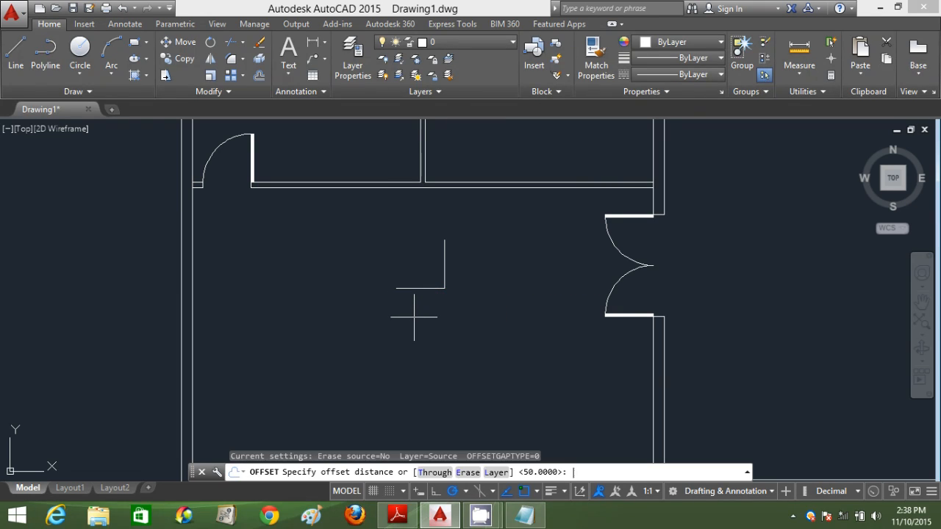
key("Return")
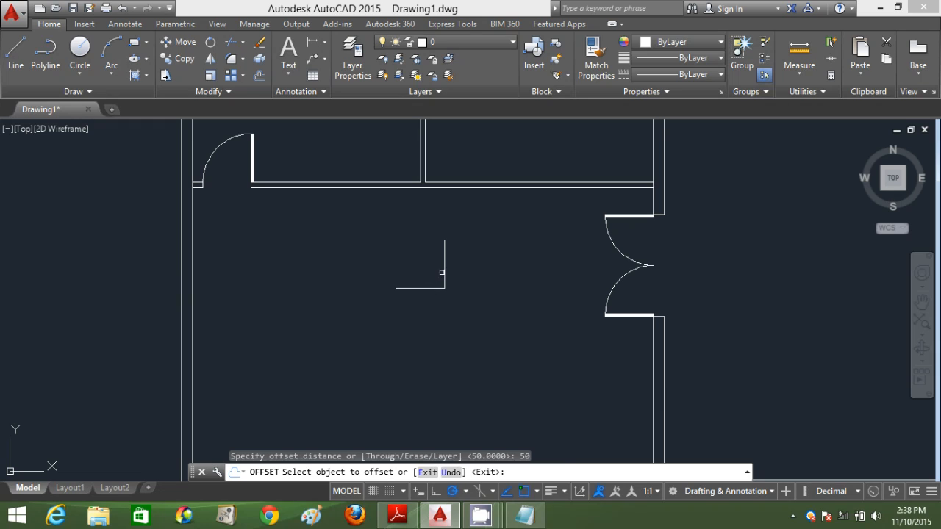
left_click(442, 271)
left_click(483, 259)
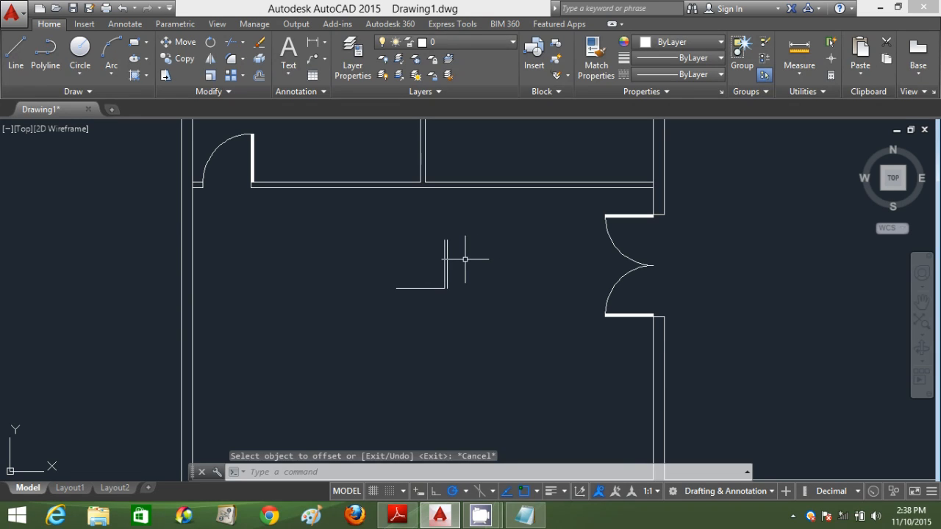
key("Return")
Step: Close the upper and lower ends of the door leaf with short lines between its two vertical lines
scroll(430, 224, "up", 5)
type("l")
key("Return")
left_click(472, 273)
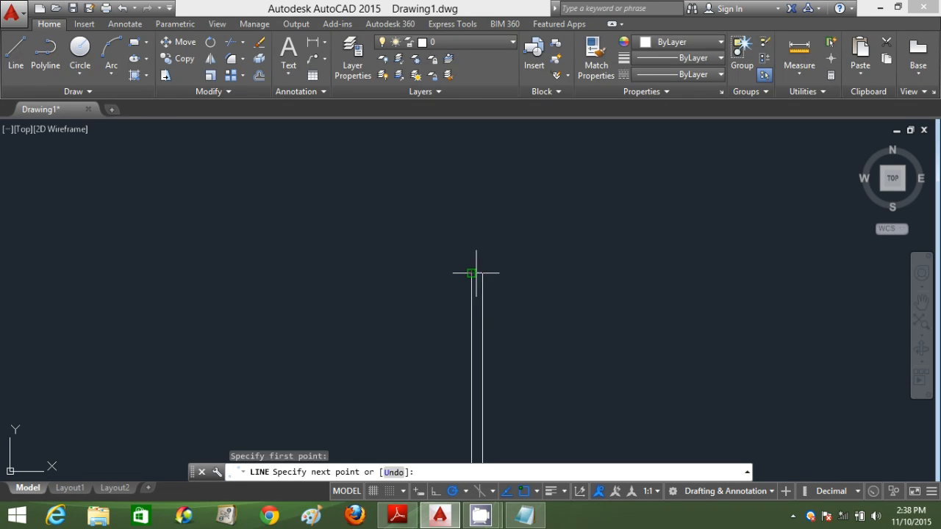
left_click(482, 273)
scroll(556, 353, "down", 4)
middle_click_drag(527, 304, 516, 271)
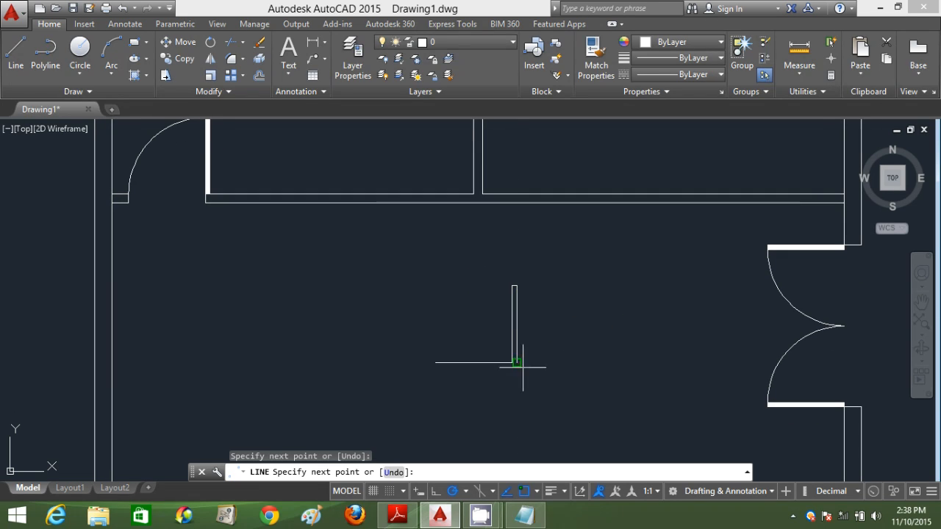
key("Return")
key("Return")
left_click(511, 363)
left_click(517, 362)
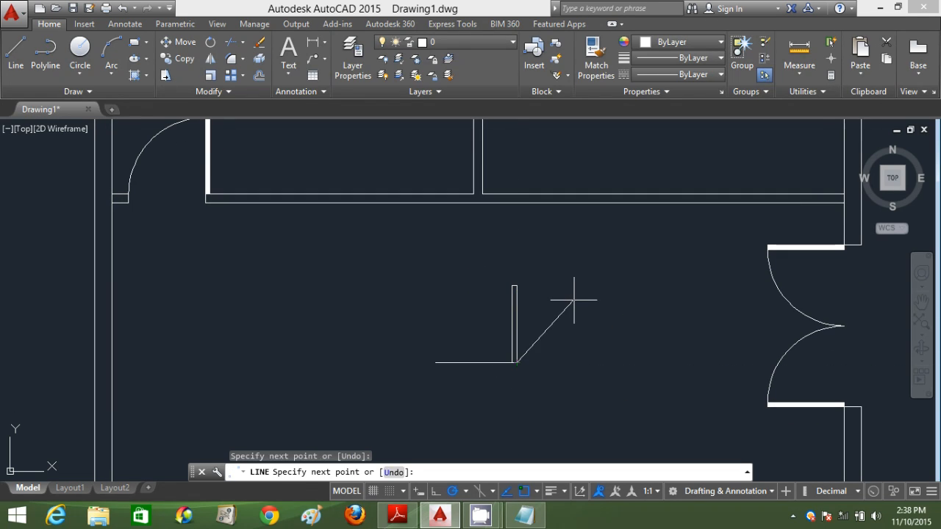
key("Return")
Step: Fill the narrow door leaf with the SOLID hatch
type("h")
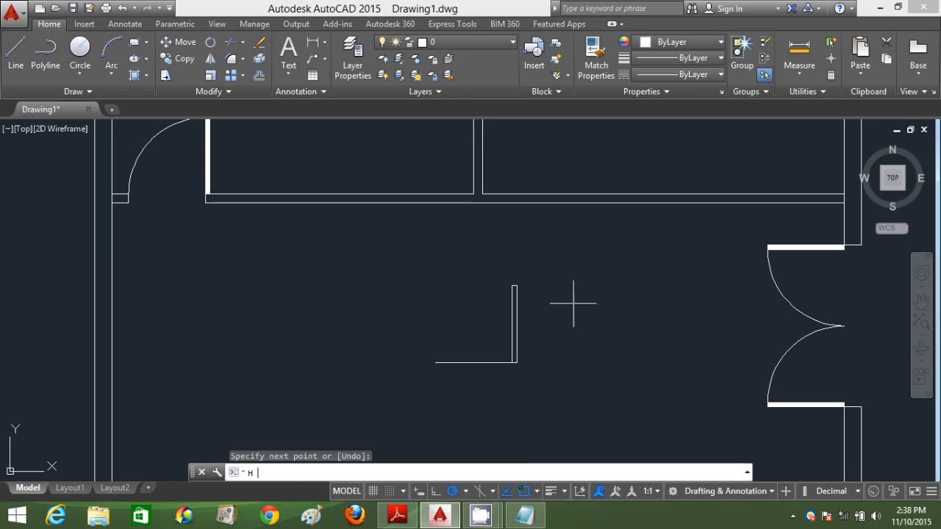
key("Return")
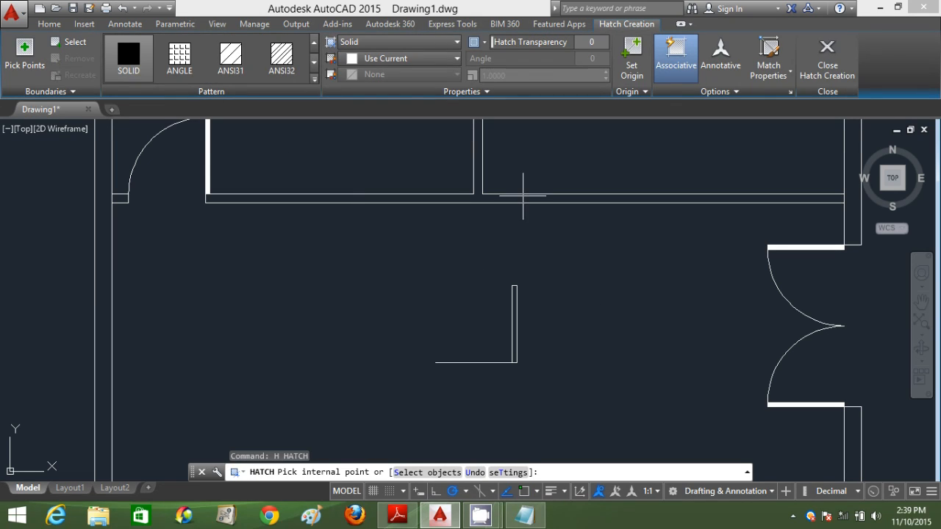
left_click(514, 330)
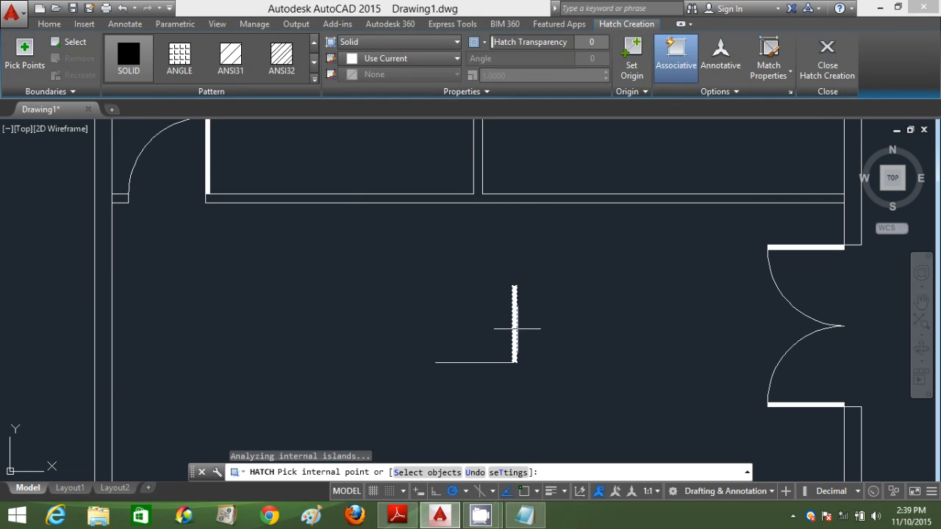
key("Return")
Step: Draw the door swing arc centred on the leaf's lower hinge corner, from the leaf's upper end to the horizontal line's left end
type("a")
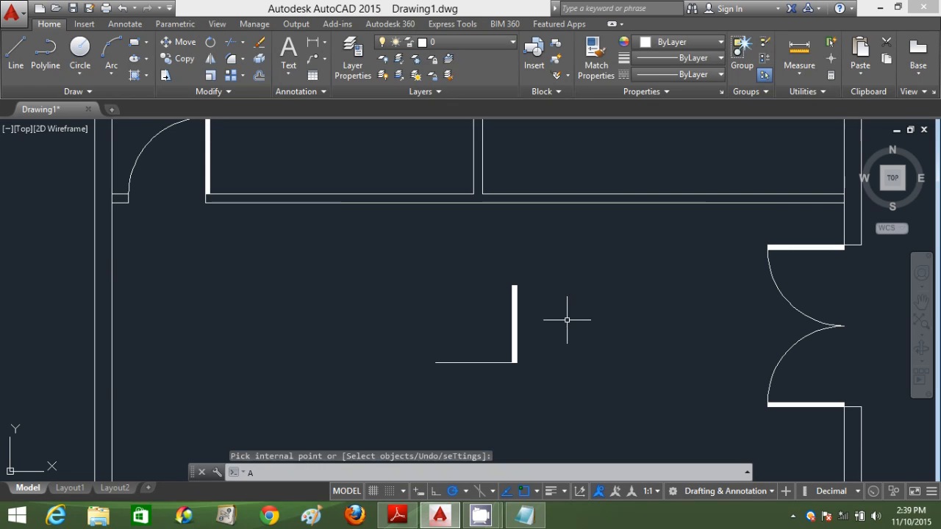
key("Return")
type("c")
key("Return")
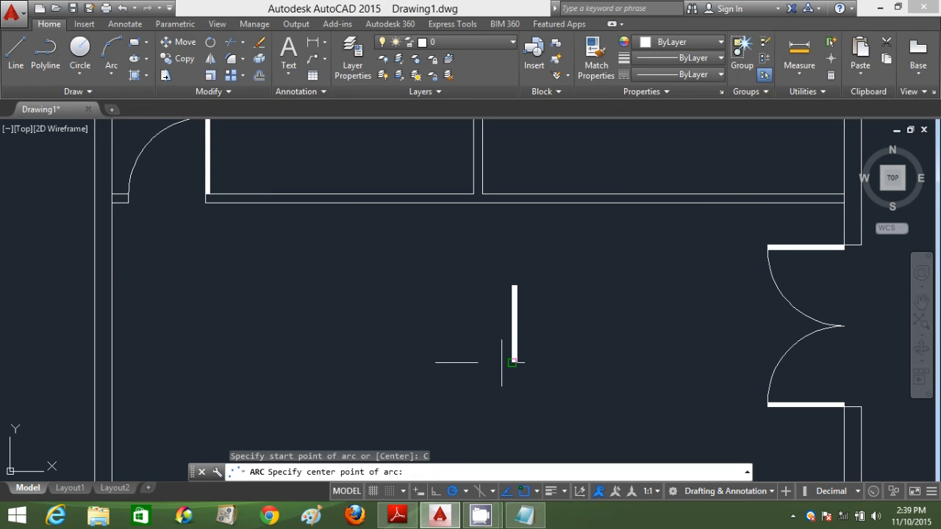
left_click(512, 362)
left_click(514, 285)
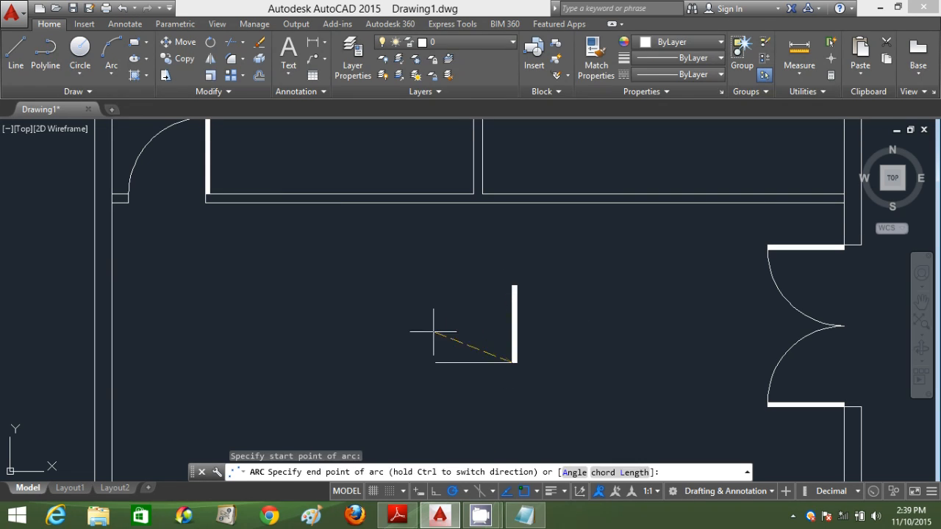
left_click(435, 360)
Step: Draw a 200 mm line to the right along the horizontal partition from its corner with the vertical partition's right face
type("l")
key("Return")
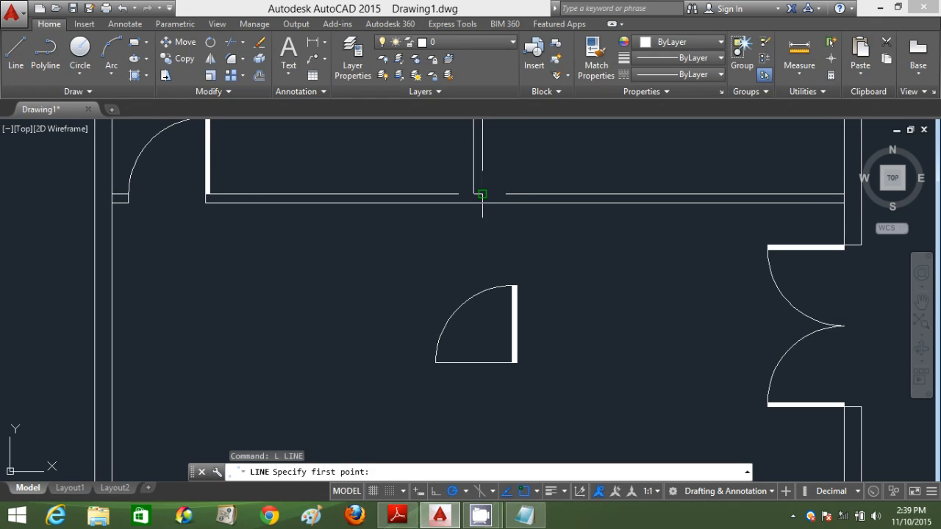
left_click(478, 194)
type("200")
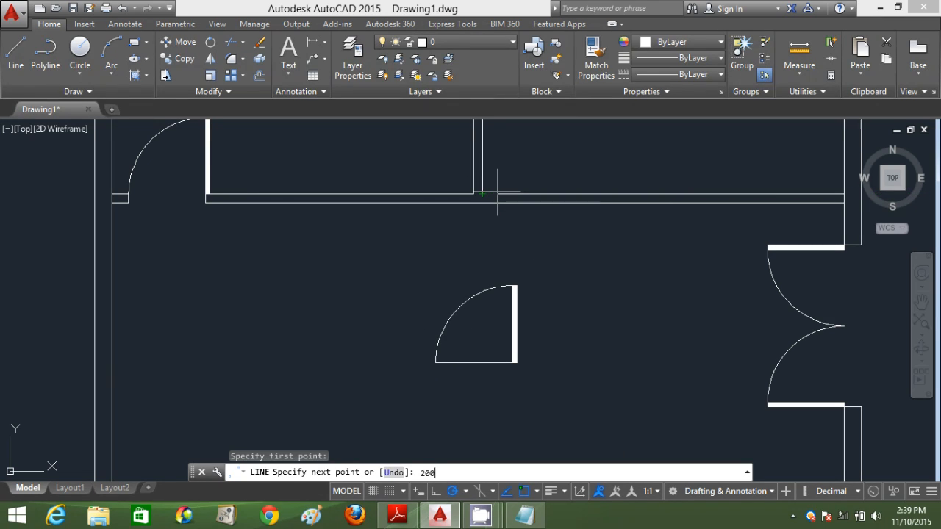
key("Return")
key("Return")
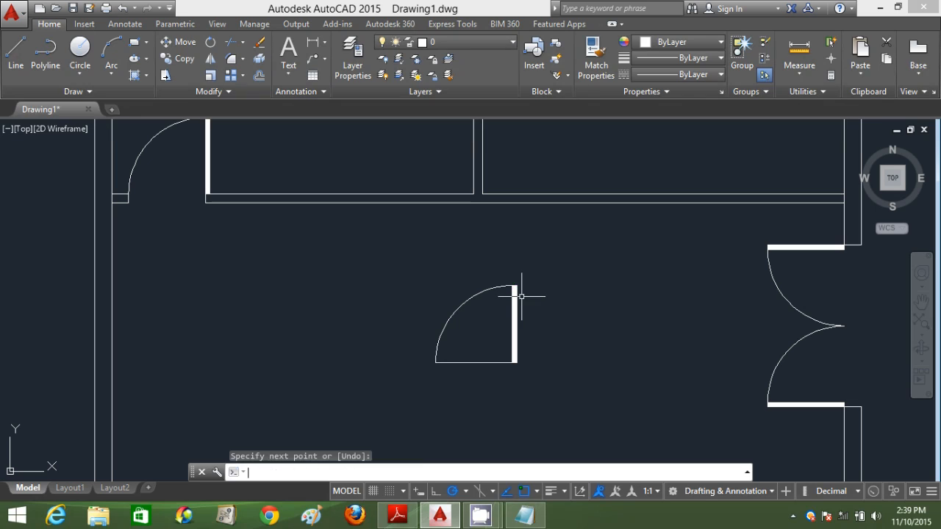
Step: Move the whole new door by its arc's lower end to the right end of the 200 mm line on the partition
type("m")
key("Return")
left_click(550, 374)
left_click(401, 281)
key("Return")
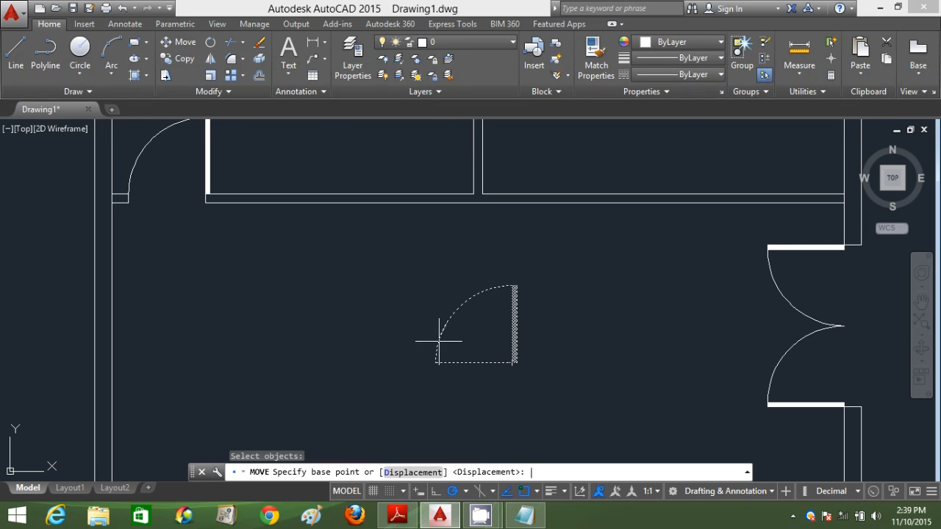
left_click(440, 353)
left_click(495, 196)
Step: Try to draw a vertical closing line across the partition at the second door arc's lower end
scroll(517, 261, "down", 5)
middle_click_drag(550, 269, 485, 283)
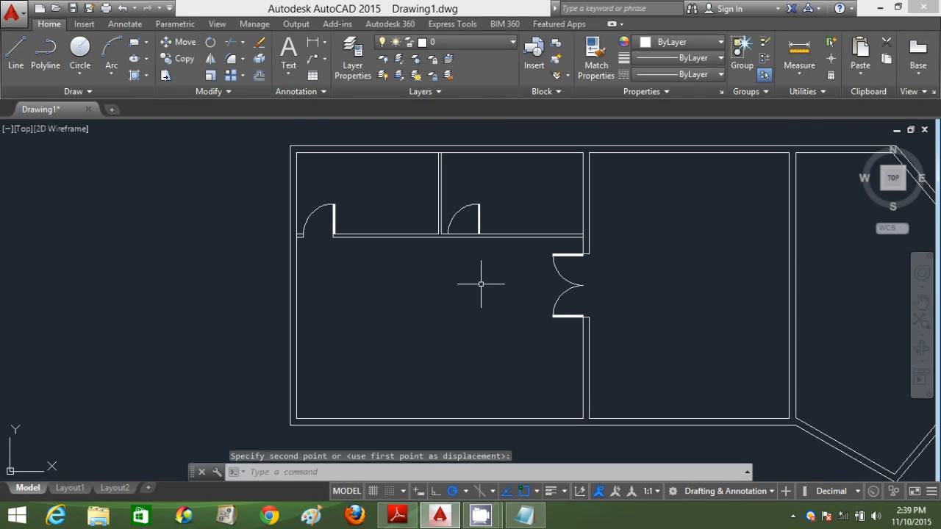
left_click(474, 224)
scroll(460, 232, "up", 6)
type("l")
key("Return")
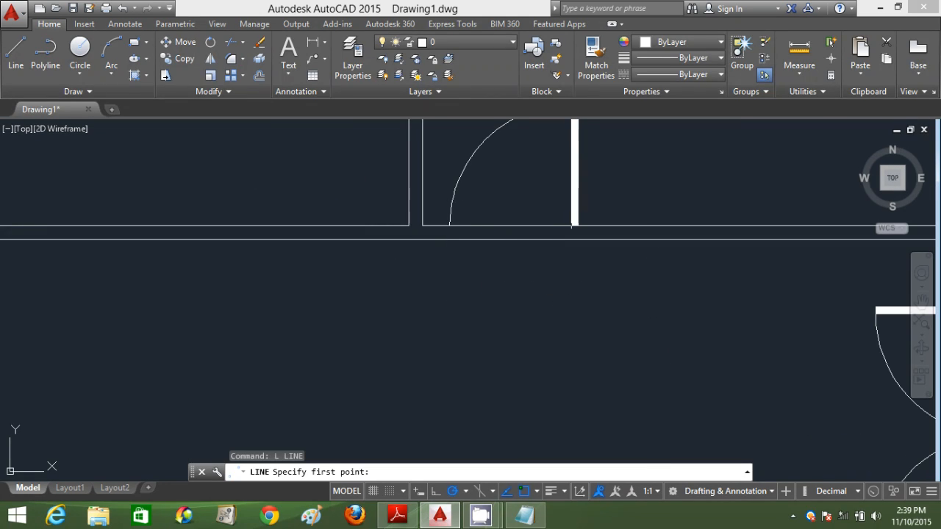
left_click(450, 239)
key("Return")
Step: Draw a vertical line across the partition thickness at the second door's hinge corner
key("Return")
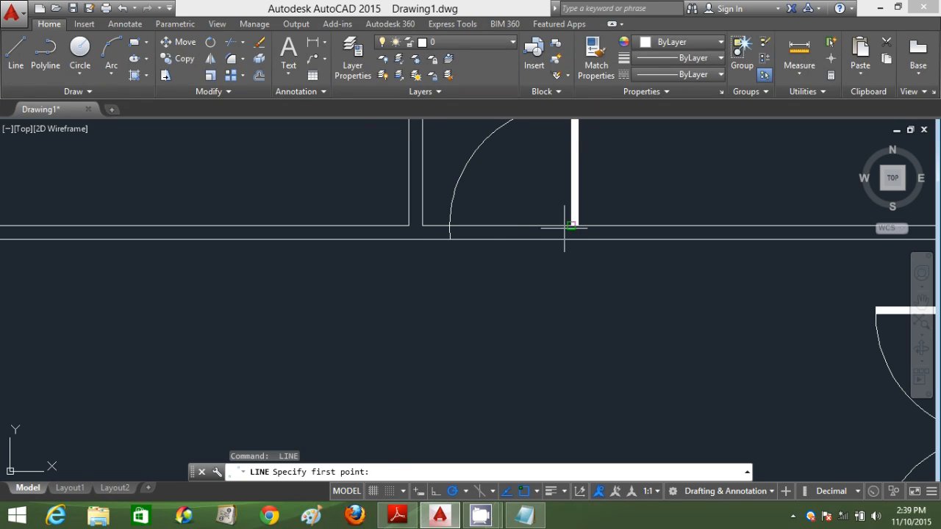
left_click(571, 239)
left_click(571, 226)
key("Return")
Step: Erase the closing line at the second door arc's lower end and redraw it from the arc end across the partition
left_click(450, 232)
key("Delete")
scroll(449, 235, "up", 6)
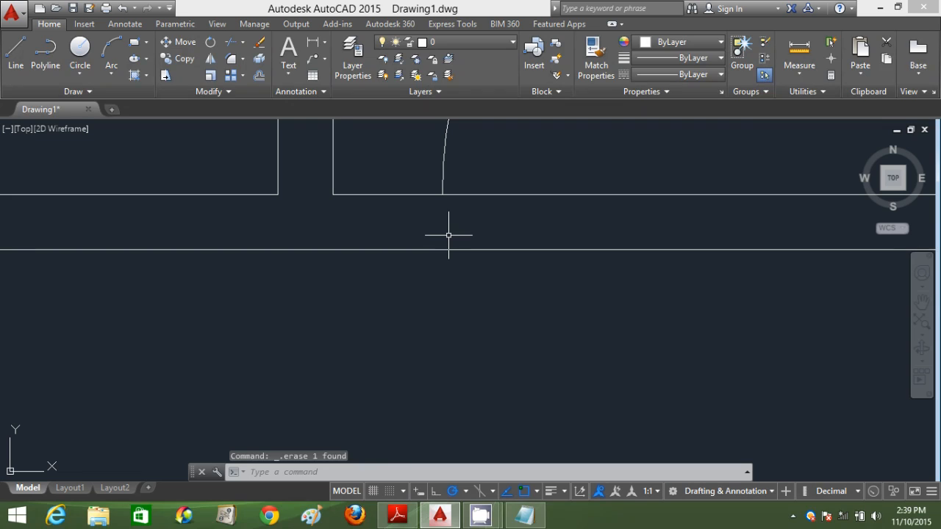
type("l")
key("Return")
left_click(443, 196)
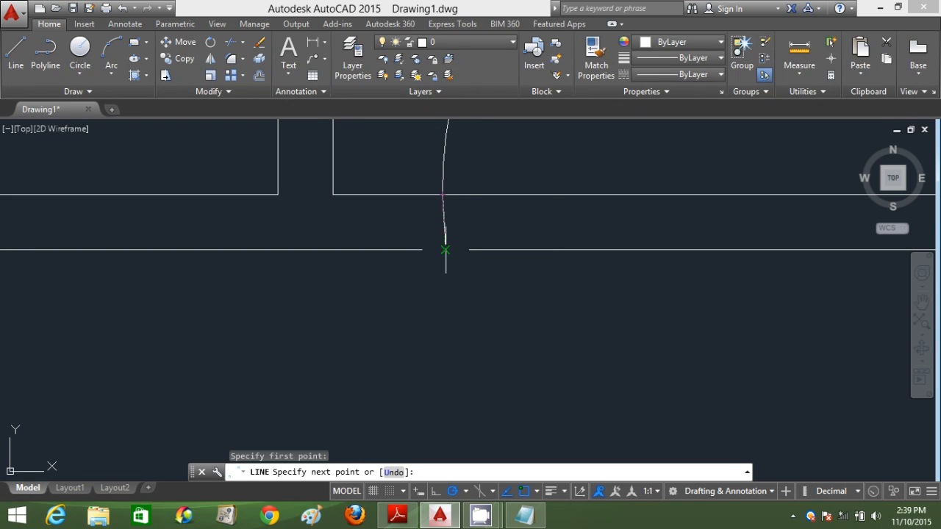
left_click(440, 250)
key("Return")
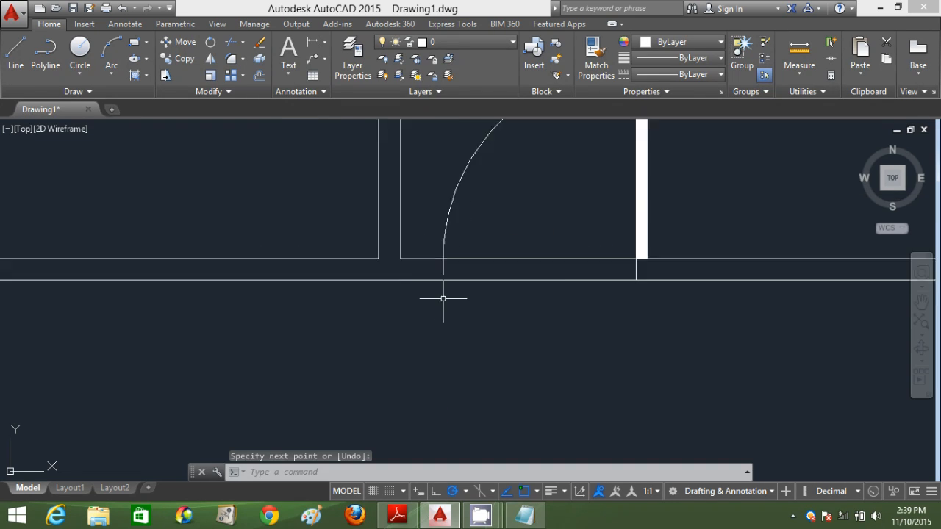
Step: Trim the partition lines across the second door's opening and erase the leftover horizontal line there
scroll(444, 300, "down", 6)
type("tr")
key("Return")
key("Return")
left_click(498, 297)
left_click(476, 268)
key("Return")
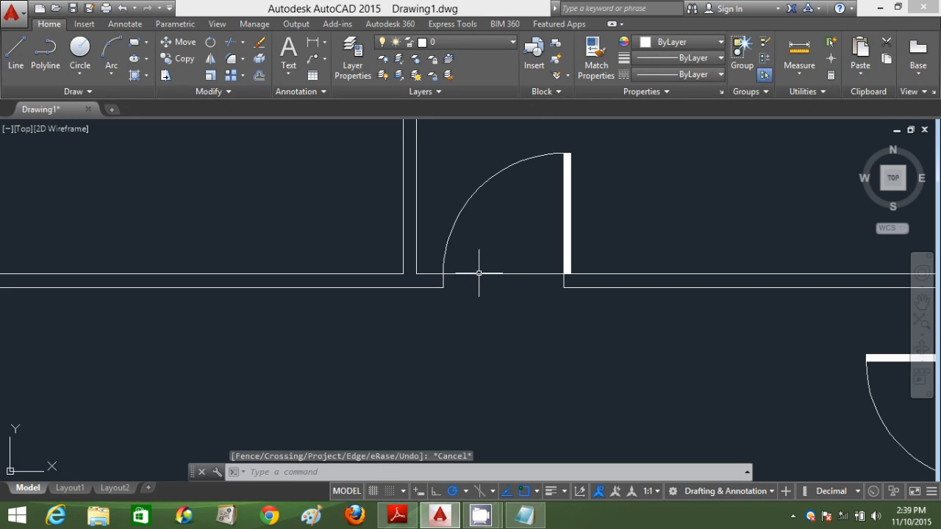
left_click(478, 274)
key("Delete")
type("tr")
key("Escape")
scroll(498, 277, "down", 5)
middle_click_drag(536, 311, 482, 253)
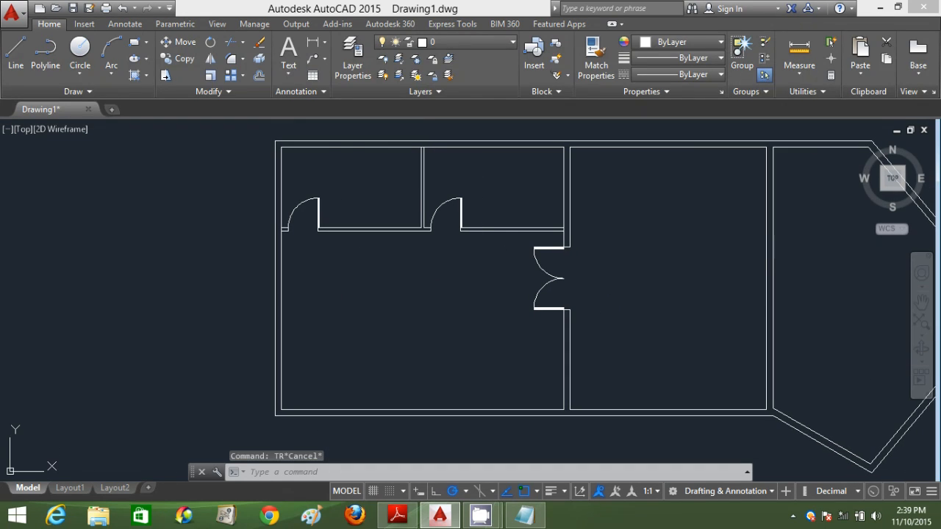
left_click(243, 77)
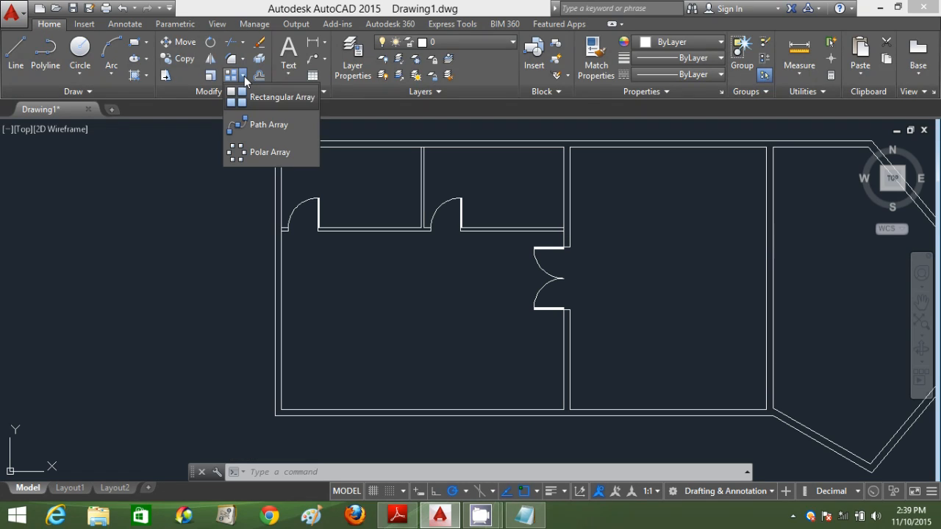
left_click(245, 79)
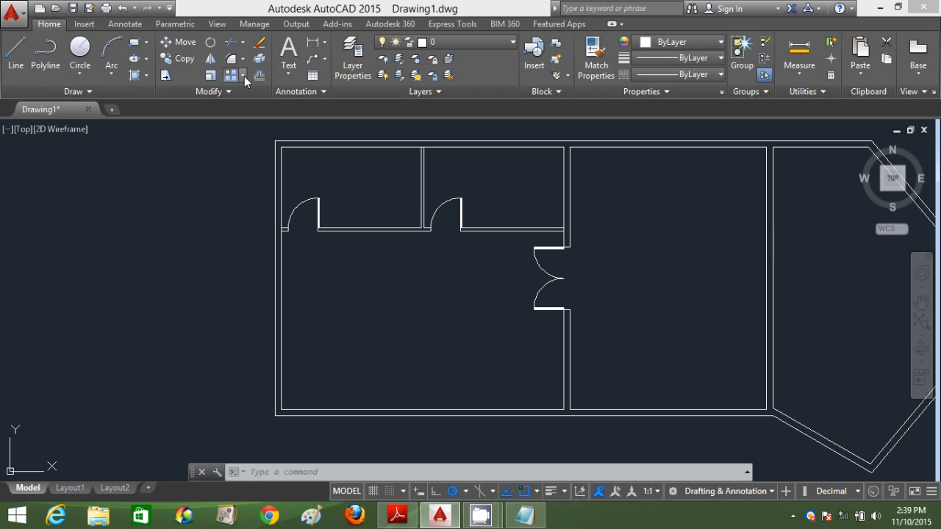
Step: Mirror both upper rooms' partitions and doors about a horizontal axis through the left wall's midpoint, keeping the originals
left_click(318, 472)
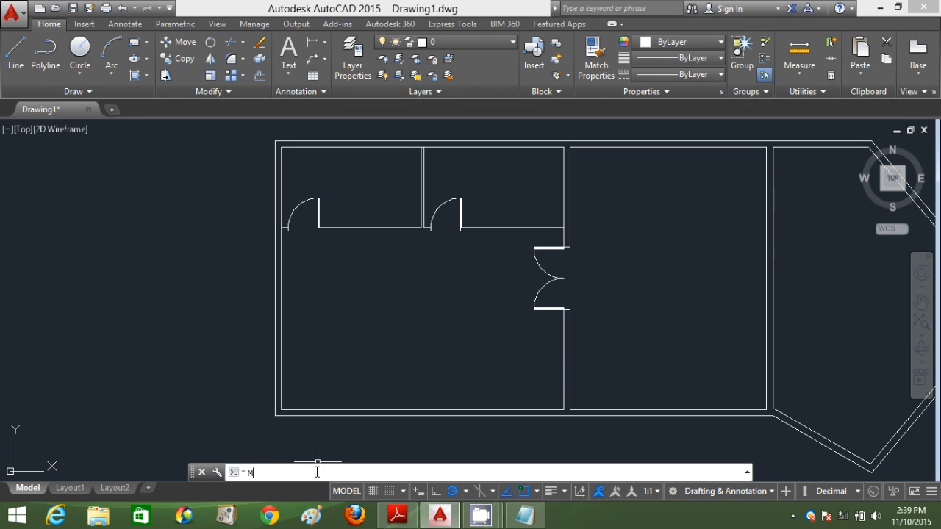
type("MI")
key("Return")
left_click(518, 261)
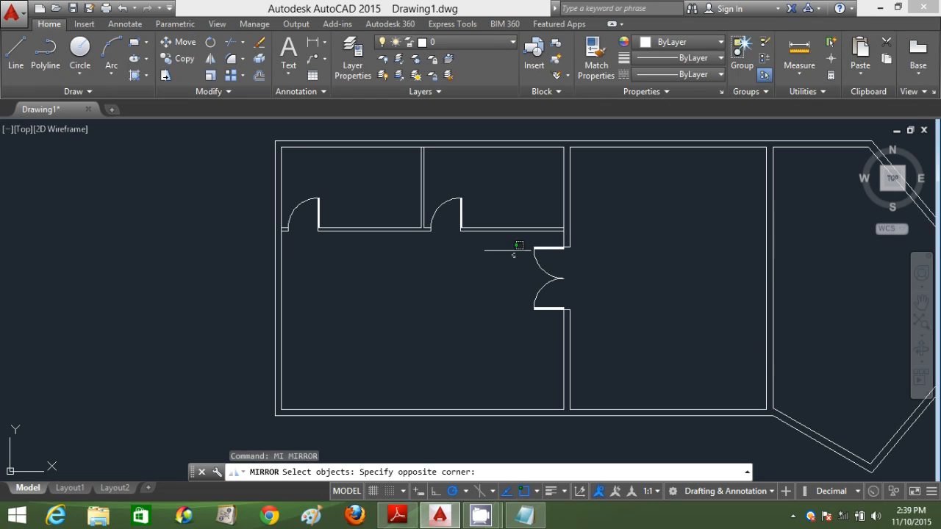
left_click(304, 186)
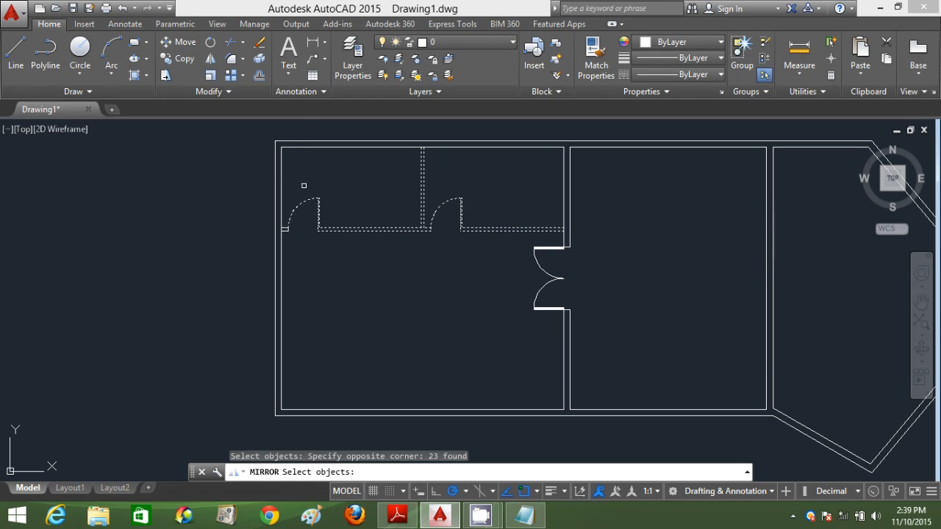
left_click(281, 278)
left_click(381, 277)
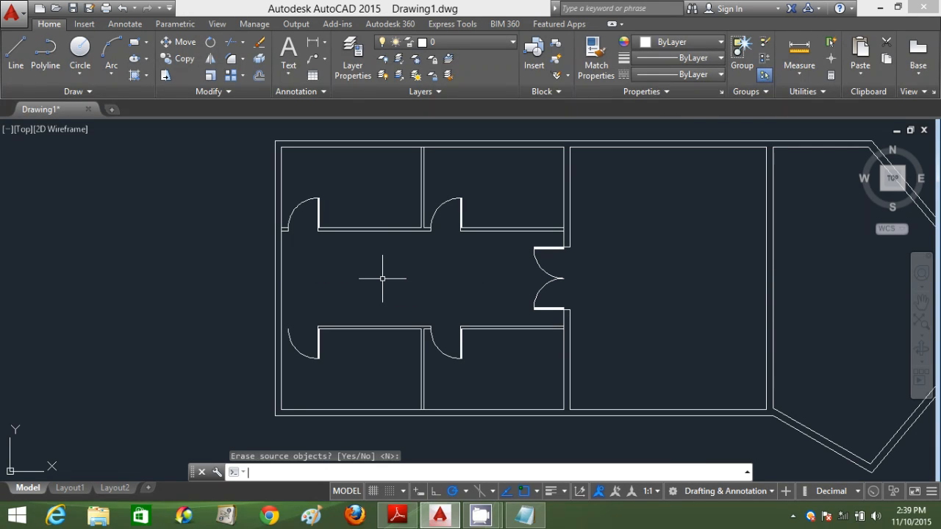
Step: Complete the mirror of the upper rooms' partitions and doors, keeping the source objects
key("Return")
scroll(551, 354, "down", 2)
scroll(551, 351, "up", 2)
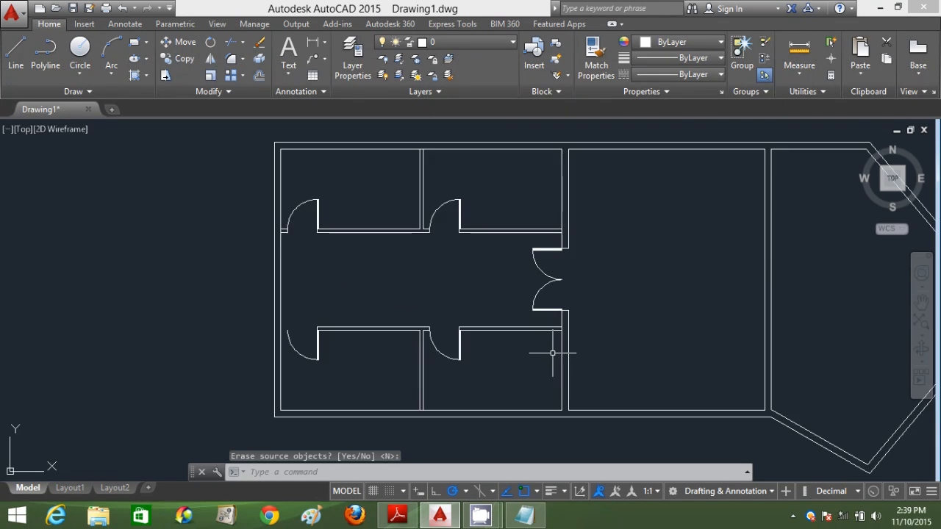
Step: Check the reception wall's dimensions in the Adobe Reader plan, then draw it in AutoCAD as a 200 by 5600 mm vertical rectangle inside the reception
left_click(401, 517)
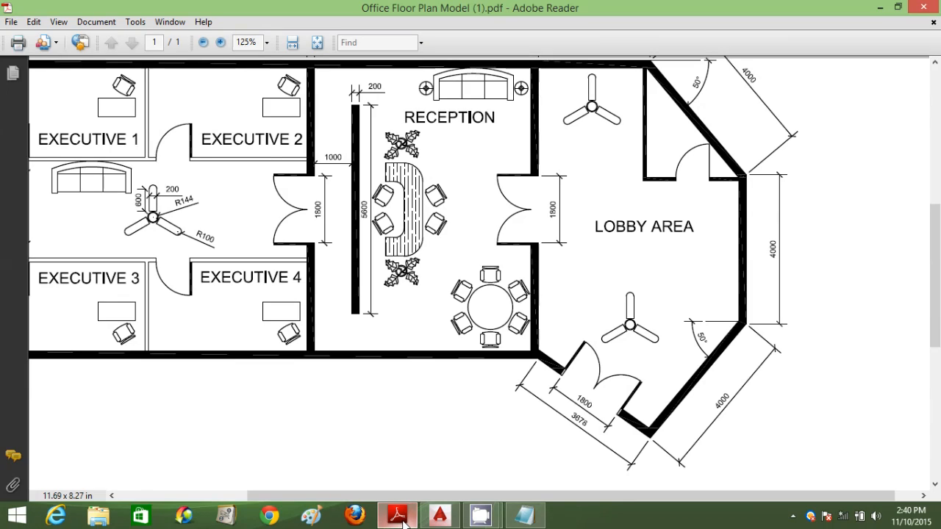
left_click_drag(385, 239, 461, 254)
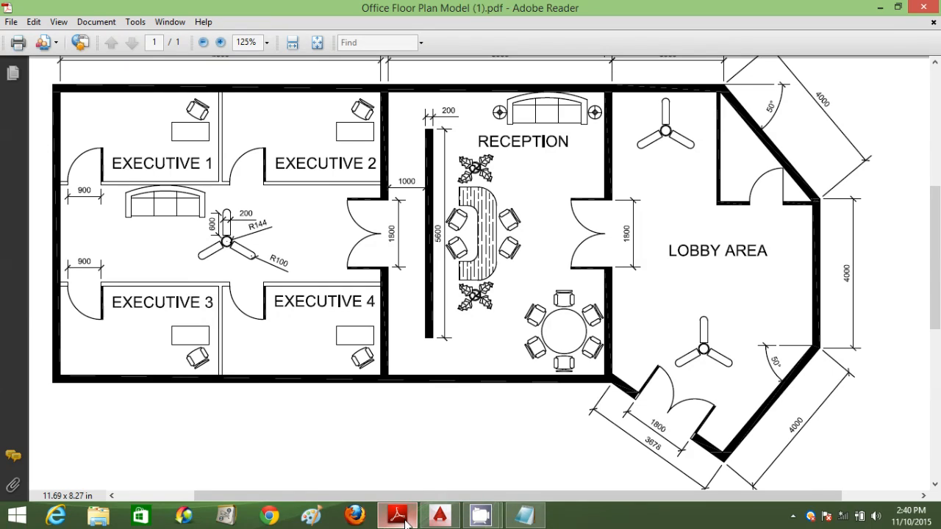
left_click(440, 516)
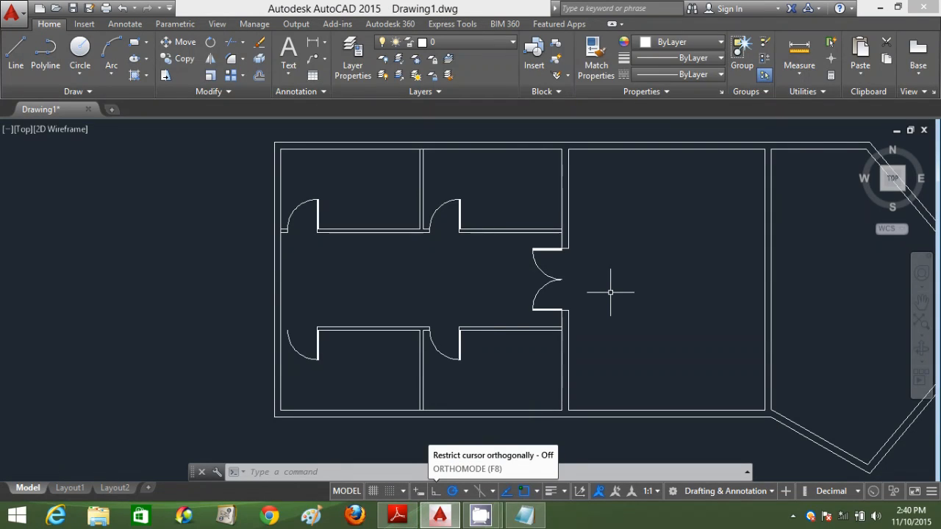
scroll(610, 292, "down", 2)
type("l")
key("Return")
left_click(636, 244)
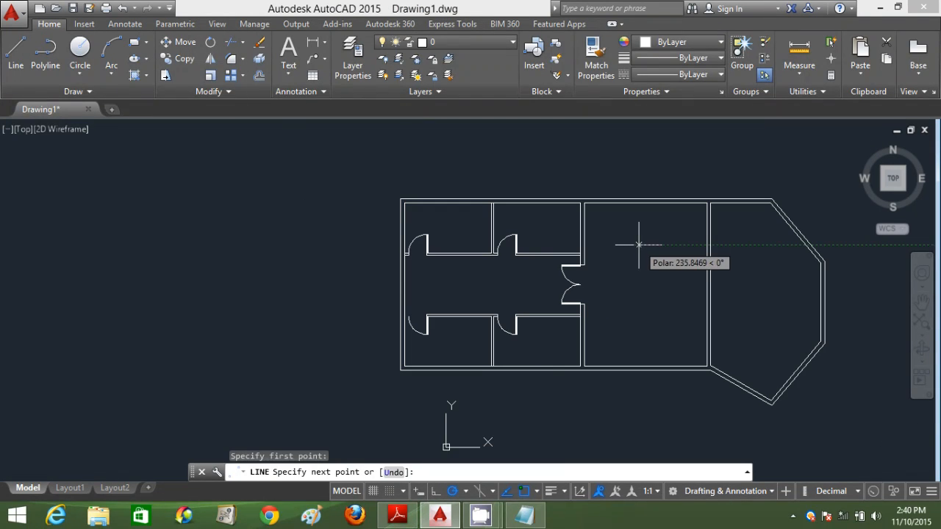
type("200")
key("Return")
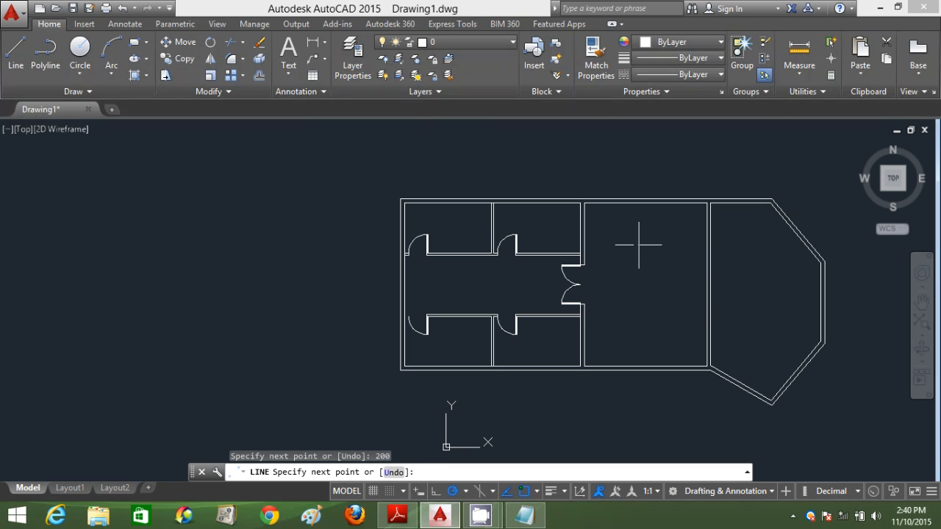
type("5600")
key("Return")
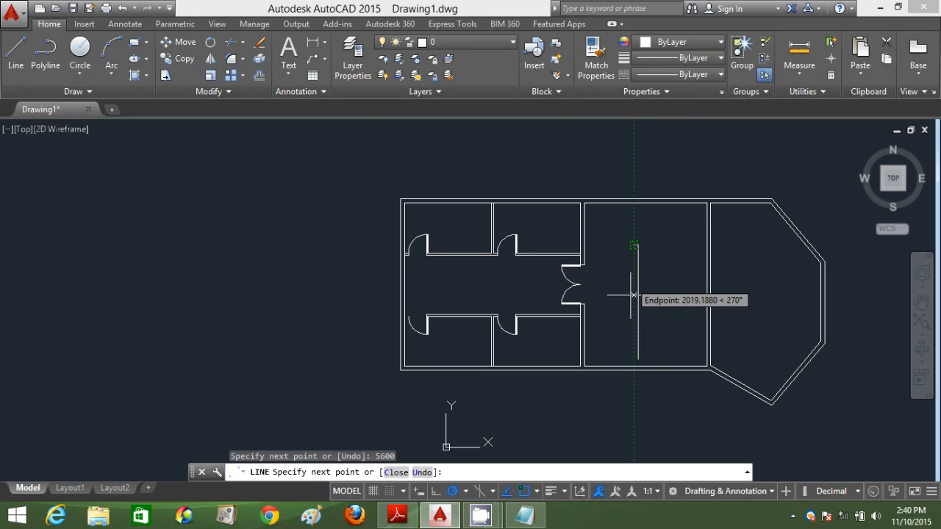
left_click(632, 360)
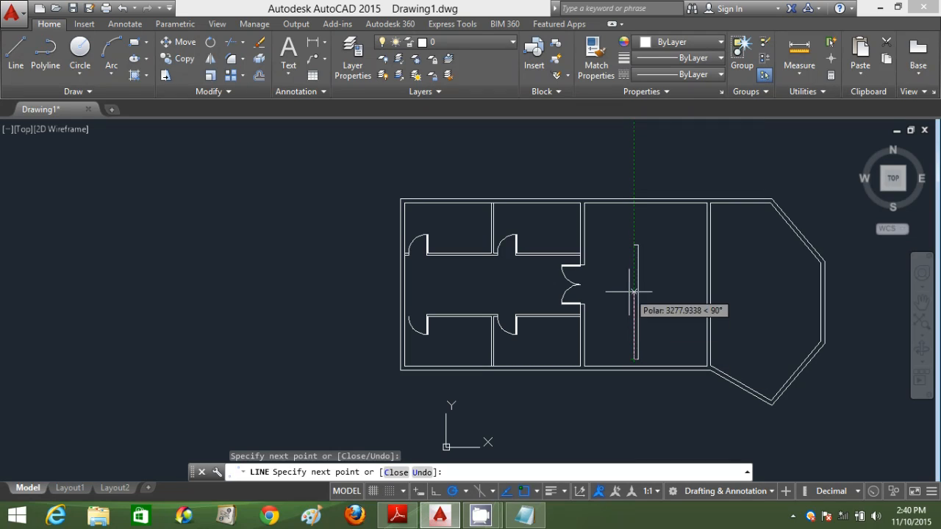
left_click(629, 248)
key("Escape")
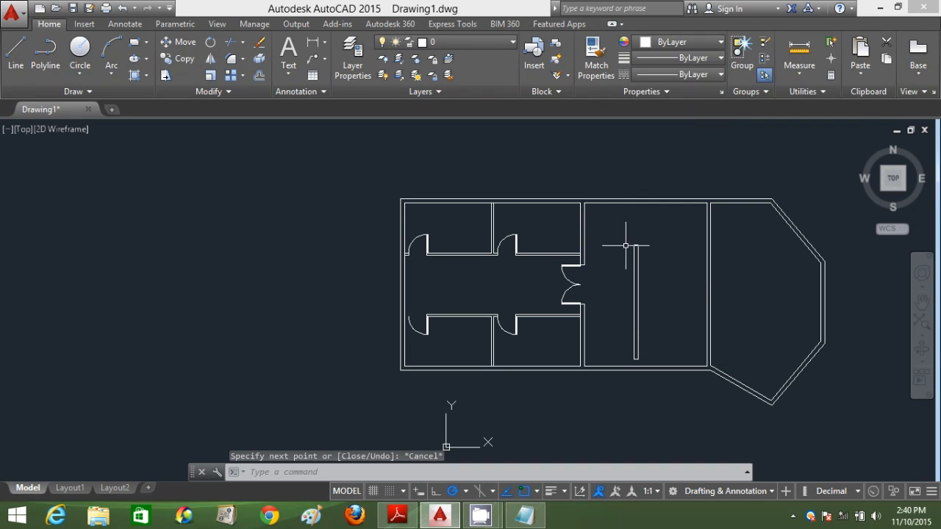
Step: Draw a helper line across the double-door opening's reception side and a 1000 mm horizontal line from its midpoint into the reception
type("l")
key("Return")
left_click(582, 264)
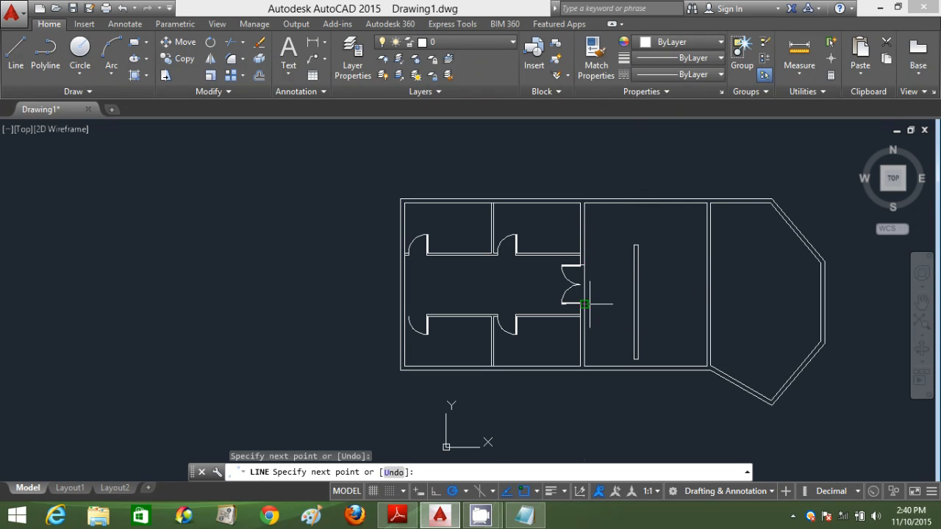
key("Return")
type("l")
key("Return")
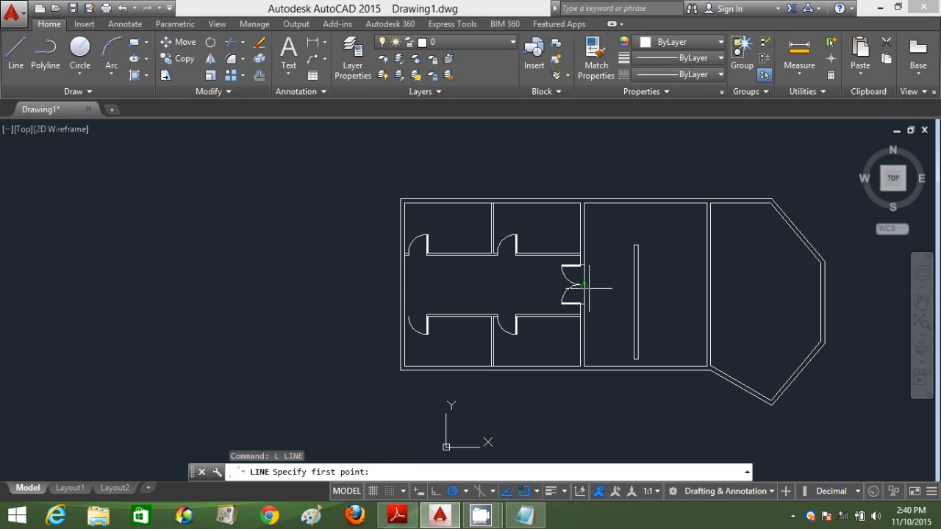
left_click(587, 285)
type("1000")
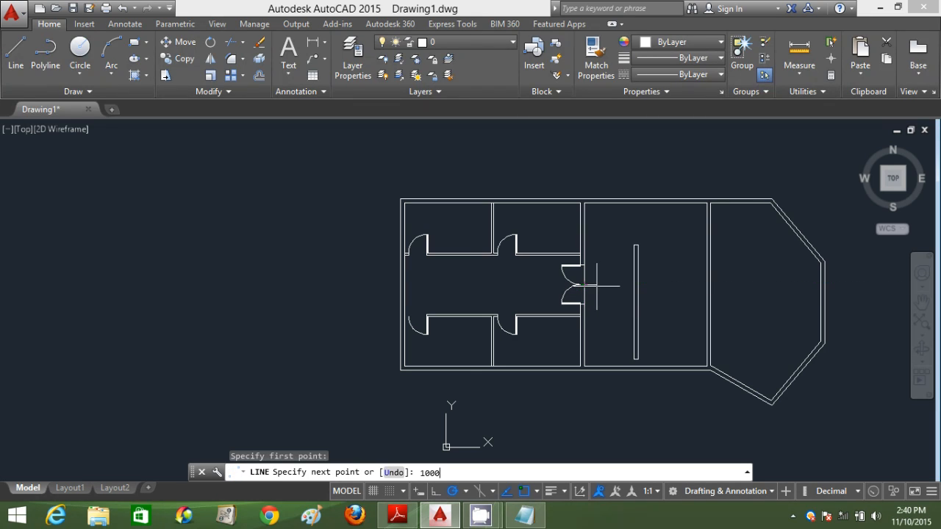
key("Return")
key("Return")
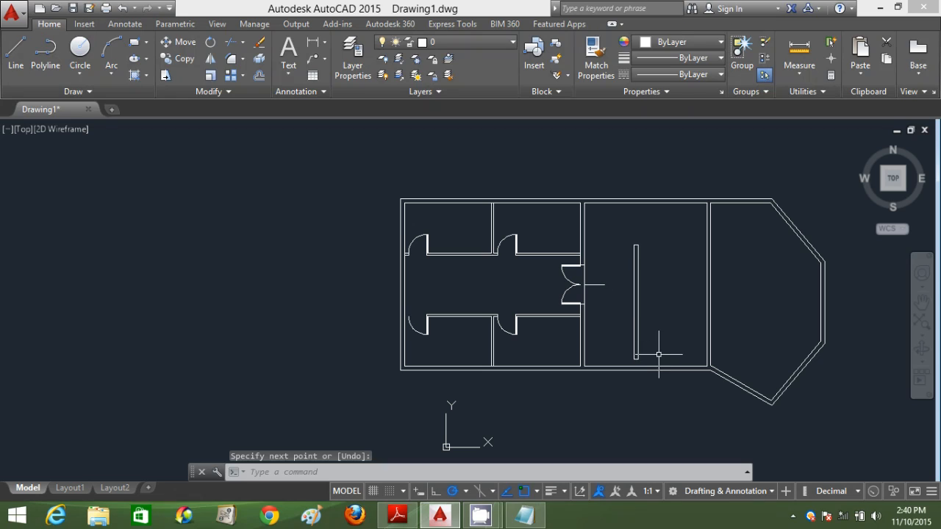
Step: Move the freestanding reception wall so its left side's midpoint sits on the free end of the 1000 mm helper line
type("m")
key("Return")
left_click(658, 362)
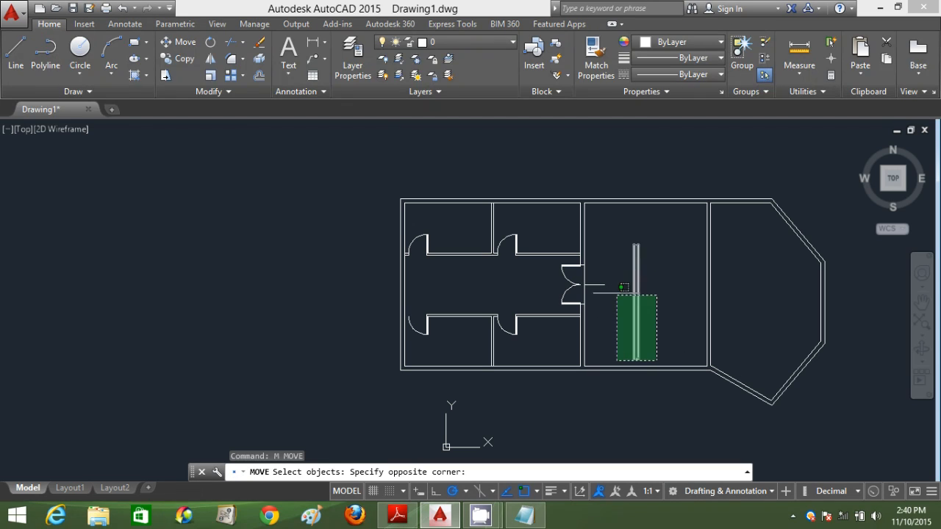
left_click(596, 213)
key("Return")
left_click(634, 303)
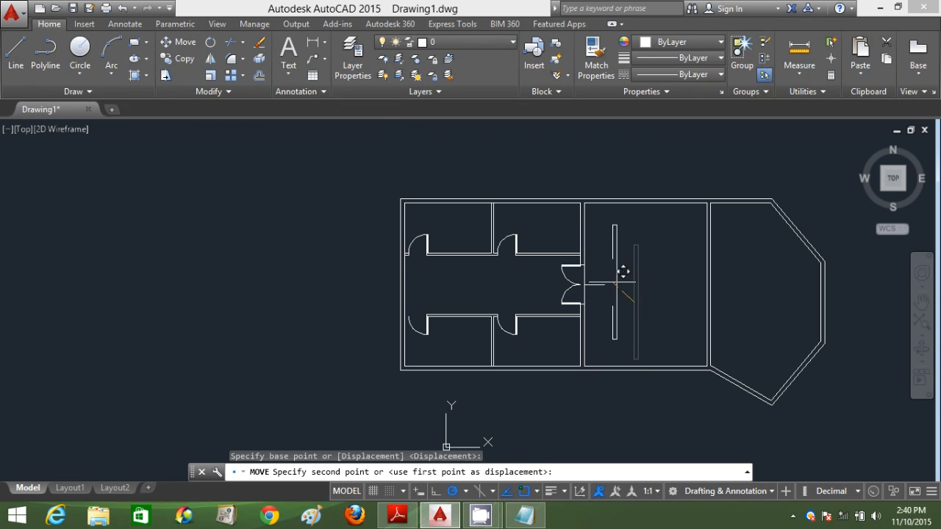
left_click(605, 285)
key("Escape")
Step: Erase both helper lines between the double door and the freestanding wall
left_click(602, 292)
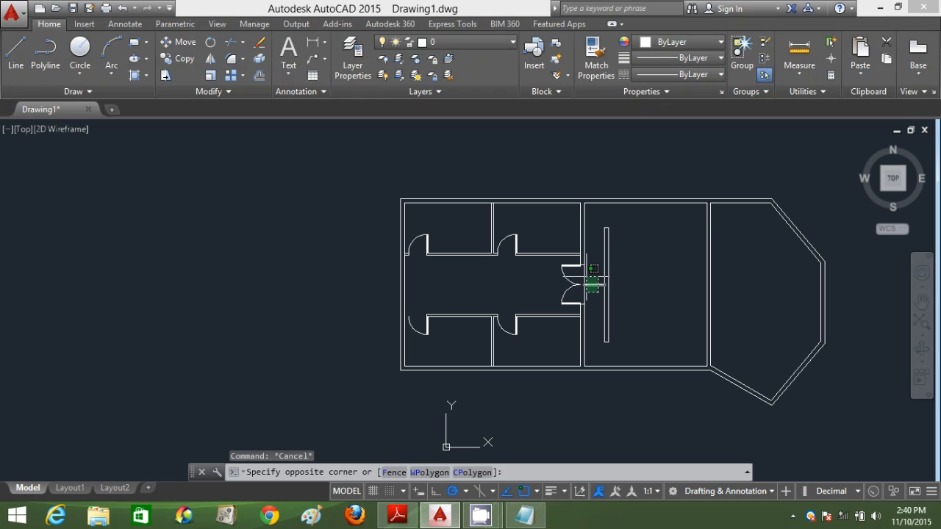
left_click(582, 271)
key("Delete")
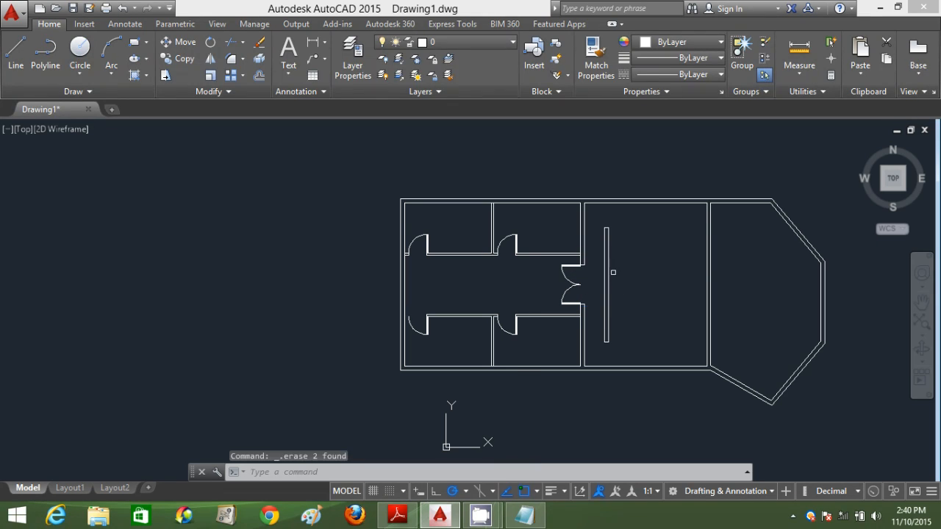
Step: Check the reception desk in the Adobe Reader plan and draw its 1000 mm horizontal upper edge in AutoCAD beyond the freestanding wall
mouse_move(660, 291)
middle_mouse_down()
mouse_move(632, 275)
mouse_move(563, 262)
middle_mouse_up()
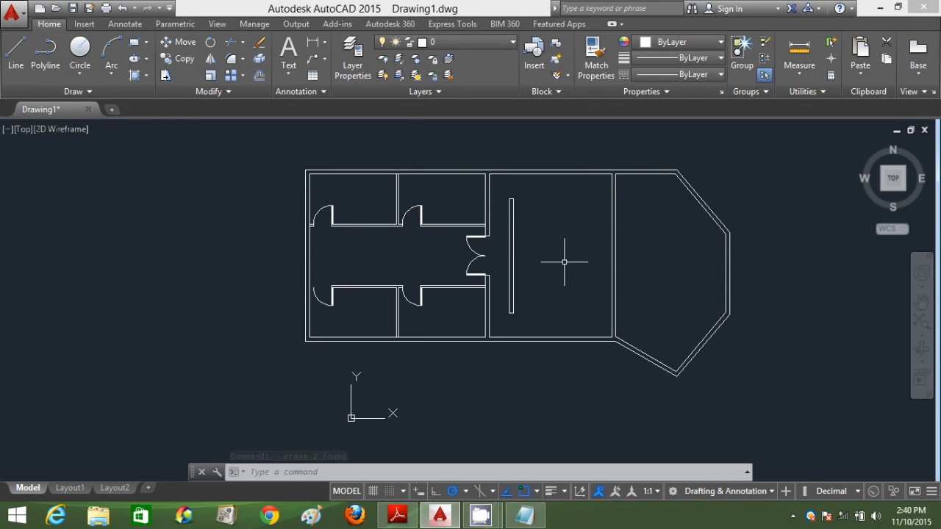
left_click(399, 517)
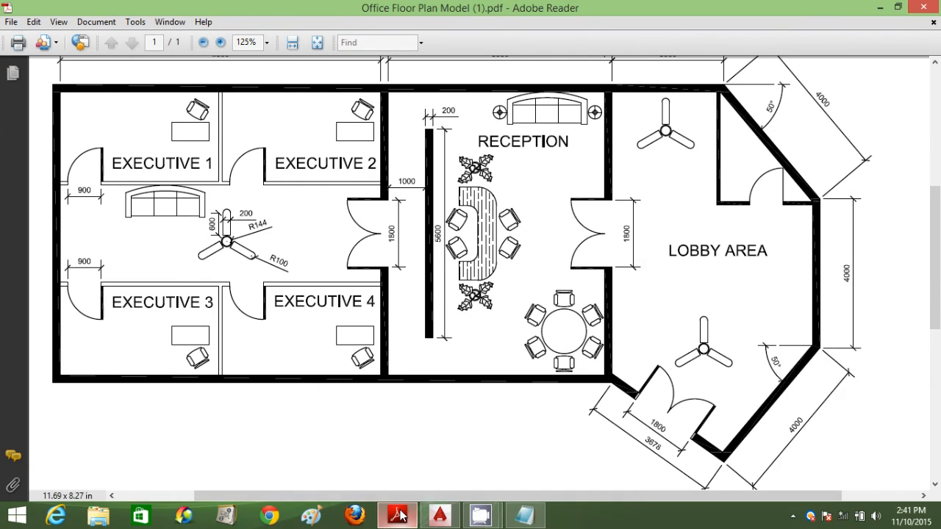
mouse_move(401, 516)
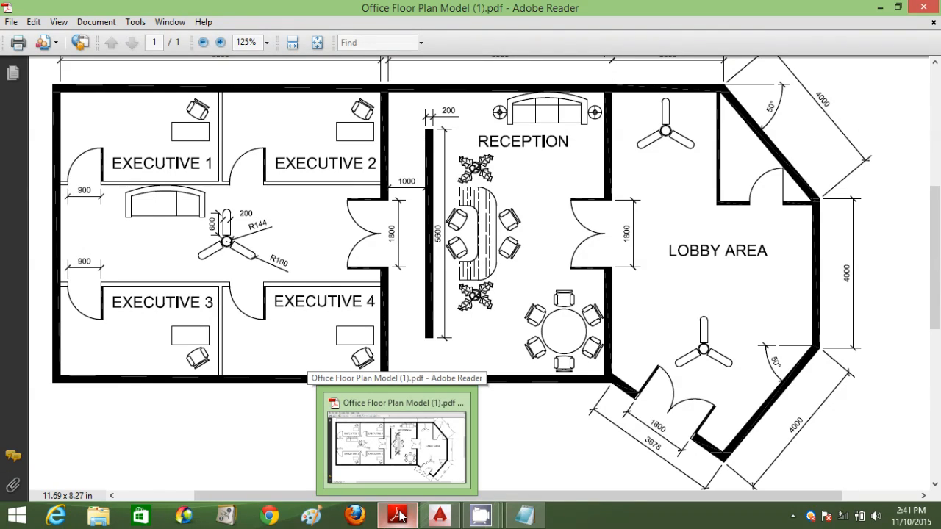
left_click(439, 516)
key("F12")
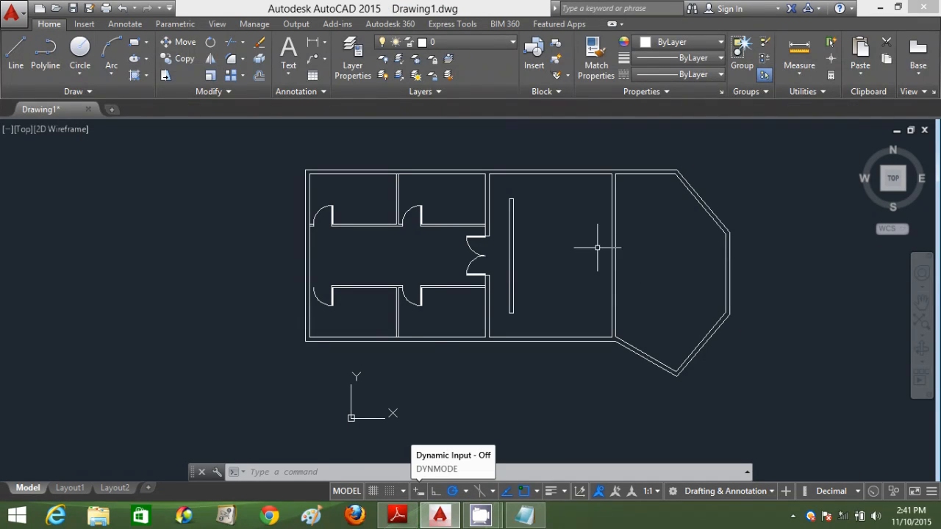
type("L")
key("Return")
left_click(546, 200)
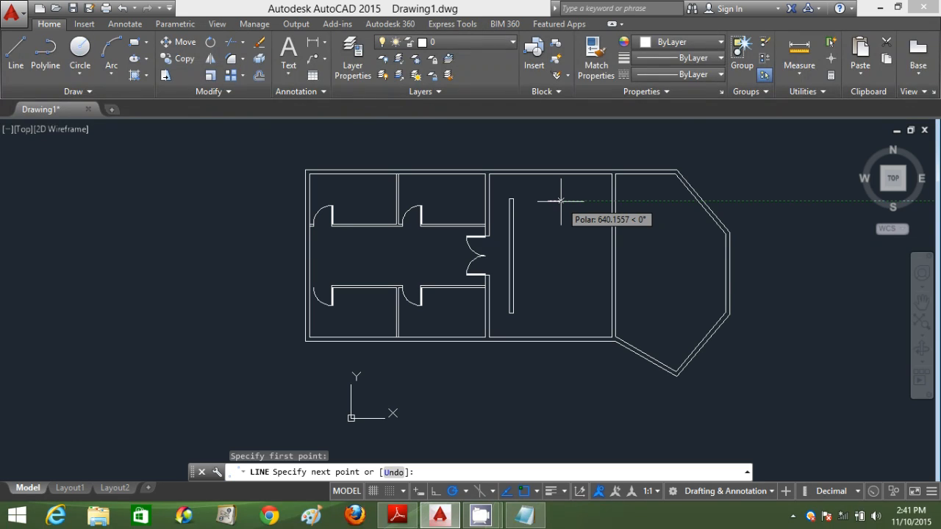
type("1000")
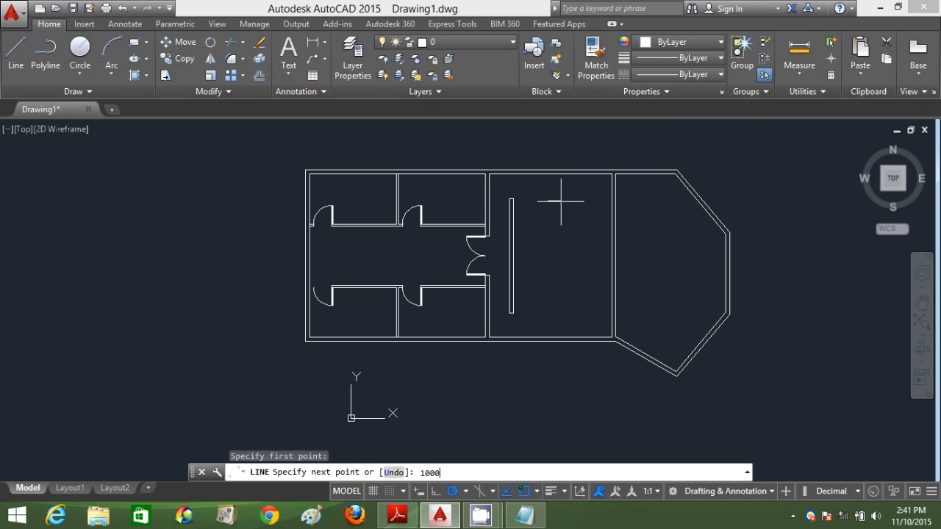
key("Return")
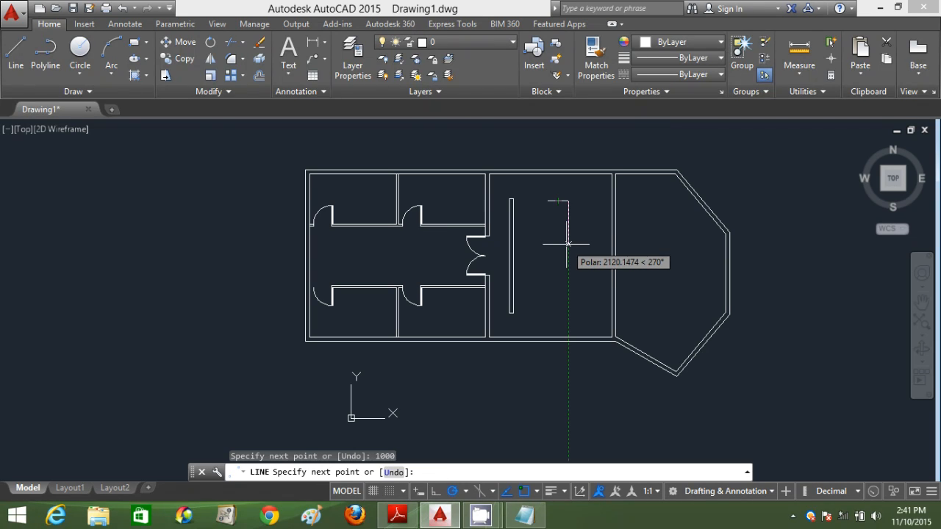
Step: Continue the desk outline 2500 mm downward and back left to a point below the upper edge's start
type("25")
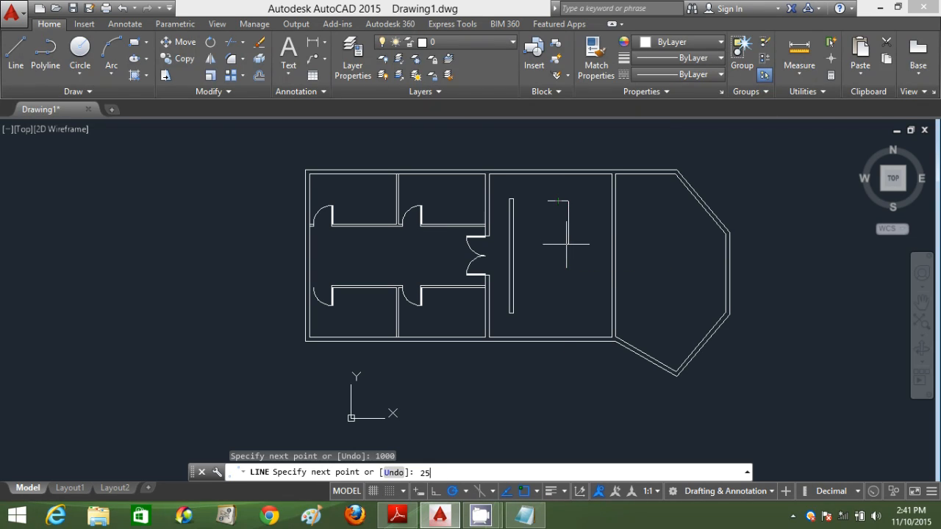
type("00")
key("Return")
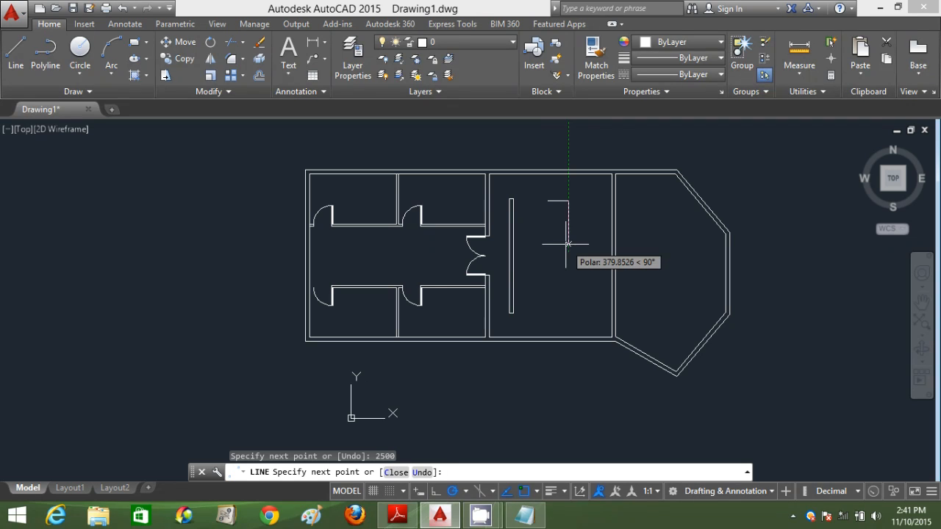
scroll(566, 244, "up", 2)
left_click(537, 257)
key("Escape")
Step: Offset the desk's upper, right and lower edges 500 mm inward
type("o")
key("Return")
type("50")
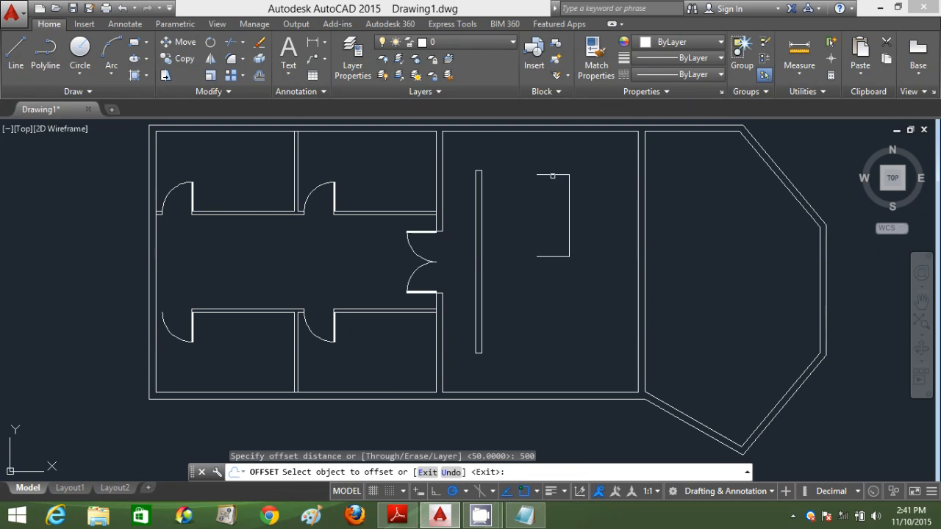
left_click(552, 176)
left_click(552, 214)
left_click(569, 205)
left_click(546, 255)
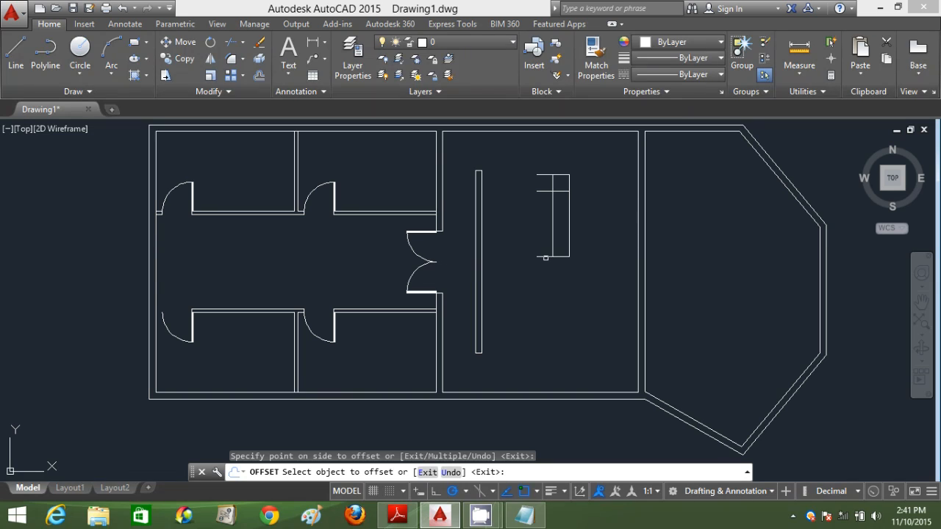
left_click(545, 256)
left_click(543, 232)
key("Escape")
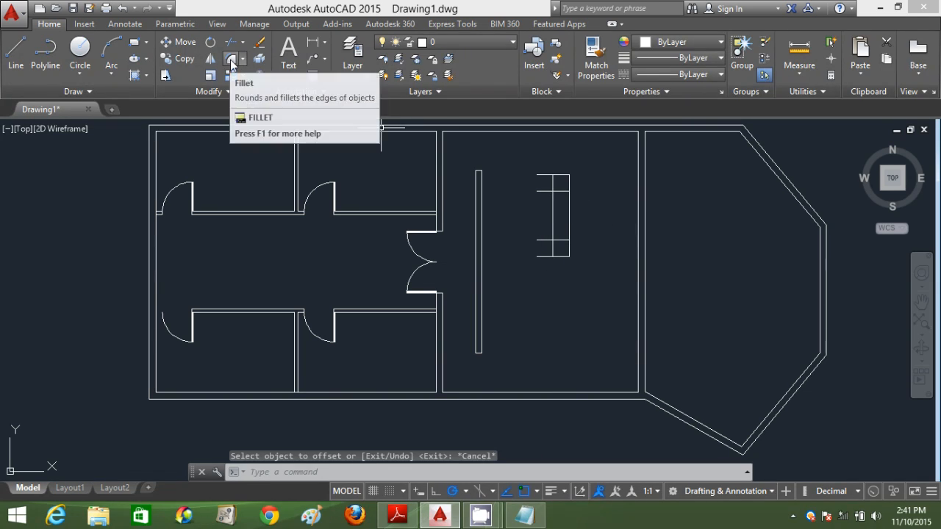
Step: Fillet the desk outline's upper-right corner with a 500 mm radius
left_click(231, 64)
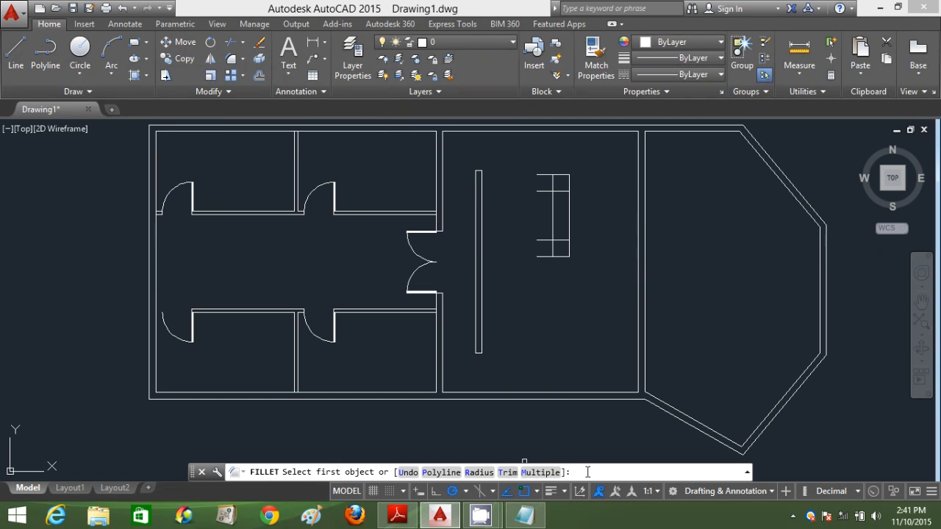
type("R")
key("Return")
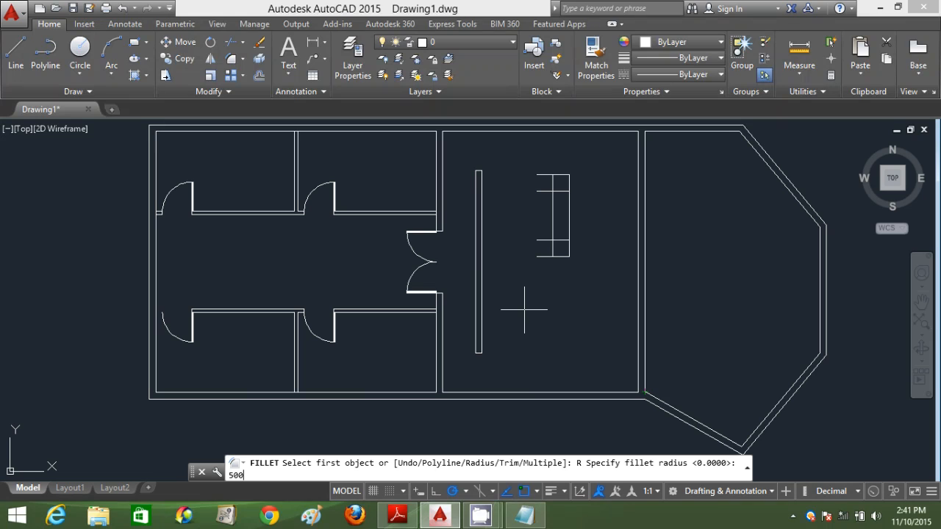
key("Return")
left_click(568, 181)
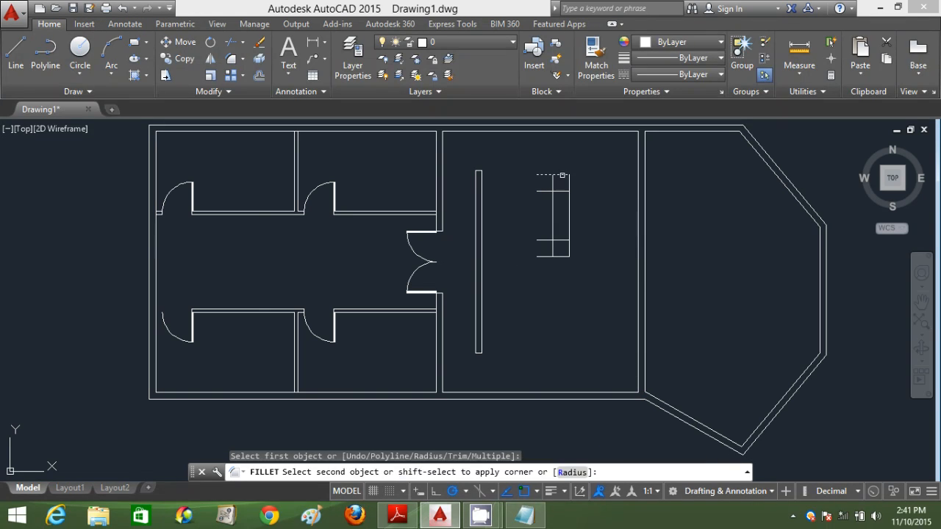
left_click(567, 181)
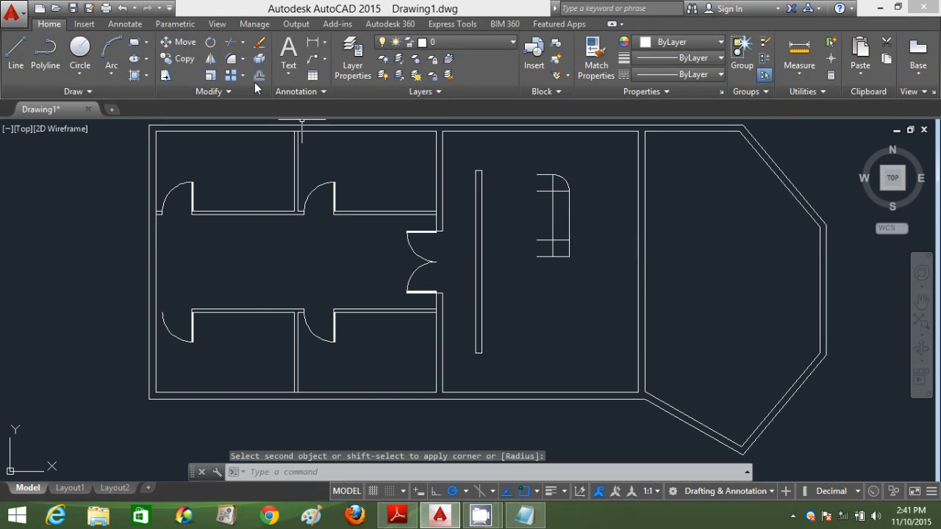
Step: Fillet the desk outline's lower-right outer corner with a 500 mm radius
key("Return")
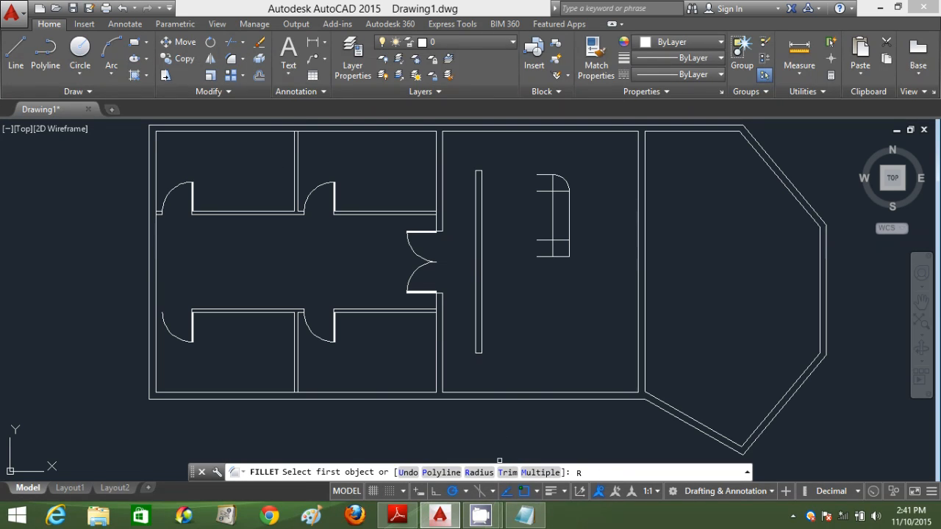
type("R")
key("Return")
type("500")
key("Return")
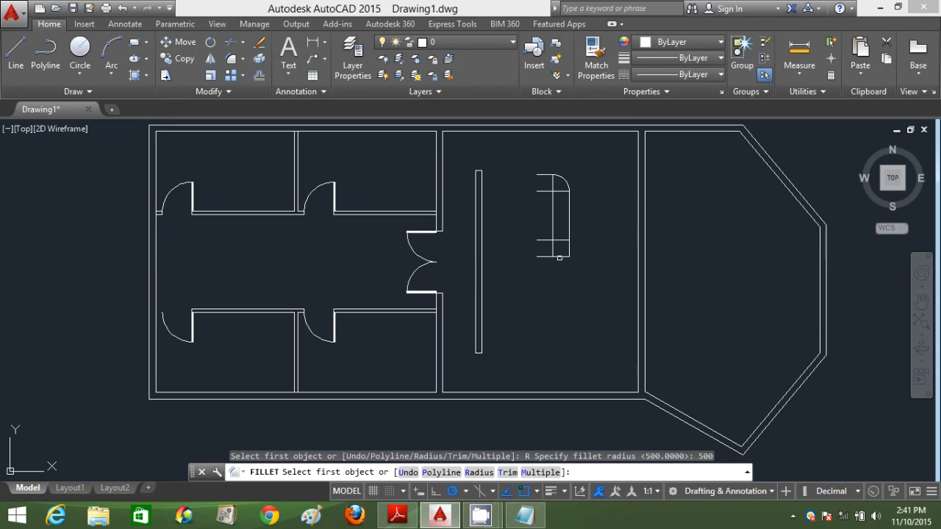
left_click(560, 256)
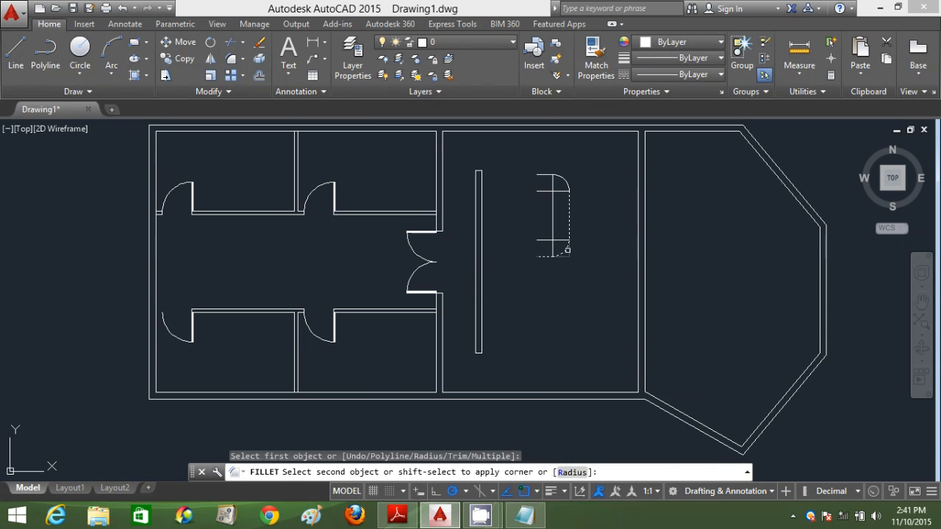
left_click(569, 249)
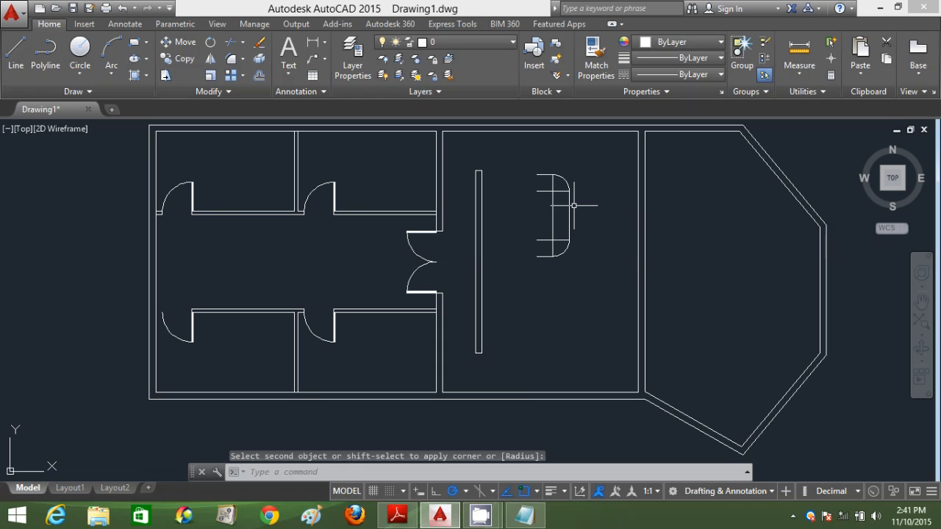
Step: Trim the overhanging ends of the desk's inner offset lines at the inner corners and around the outer edges
type("TR")
key("Return")
key("Return")
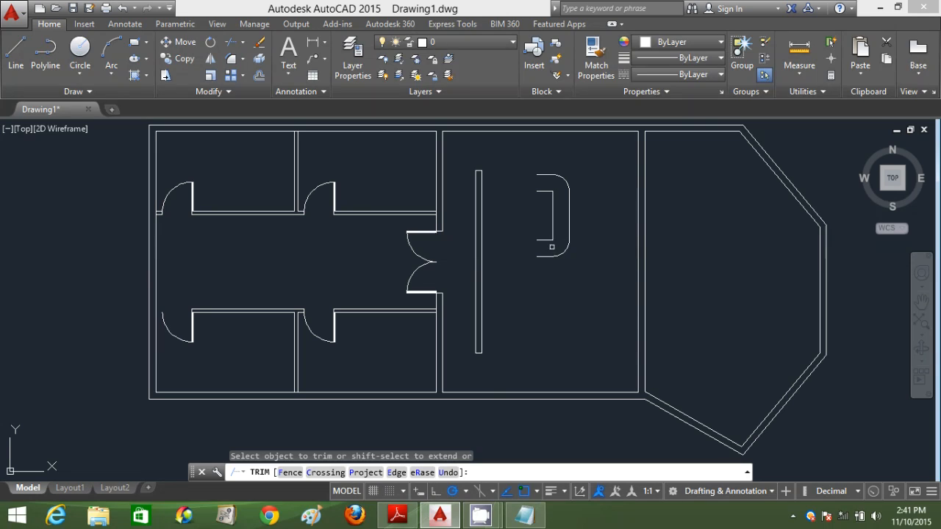
key("Escape")
Step: Close the open left ends of the desk's lower and upper arms with short vertical lines
type("L")
key("Return")
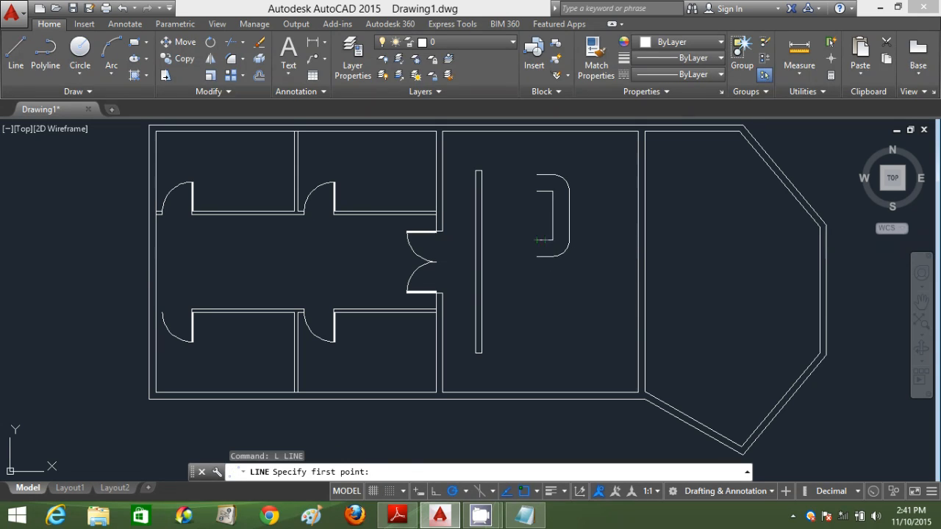
left_click(538, 240)
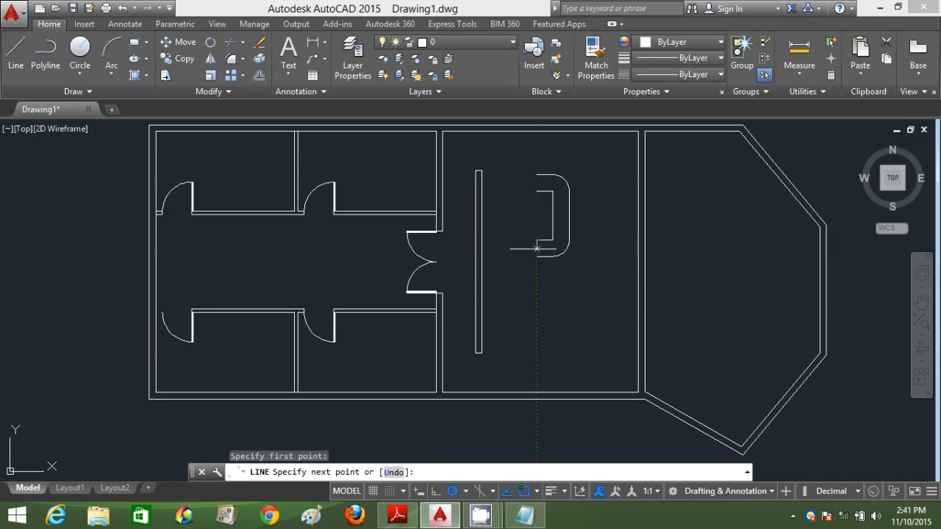
key("Return")
left_click(539, 193)
key("Return")
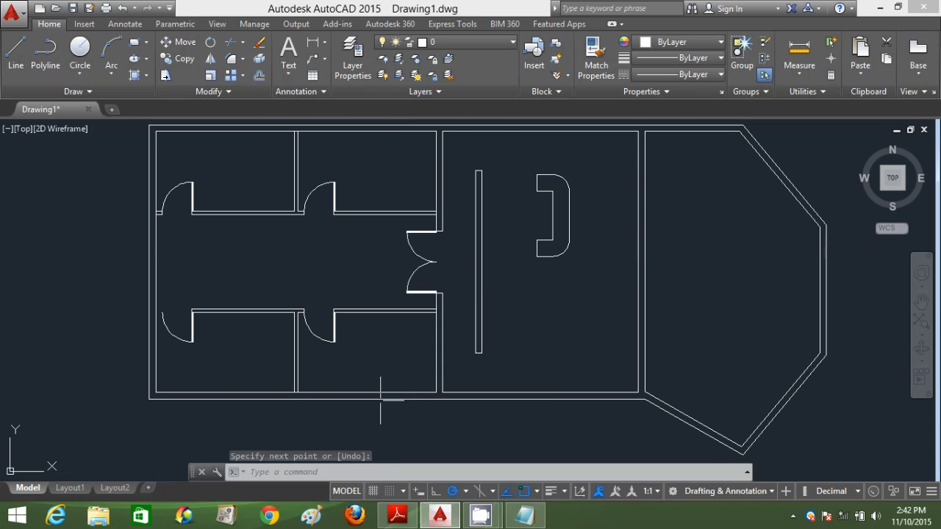
Step: Fillet the desk's lower inner corner with a 250 mm radius
left_click(292, 474)
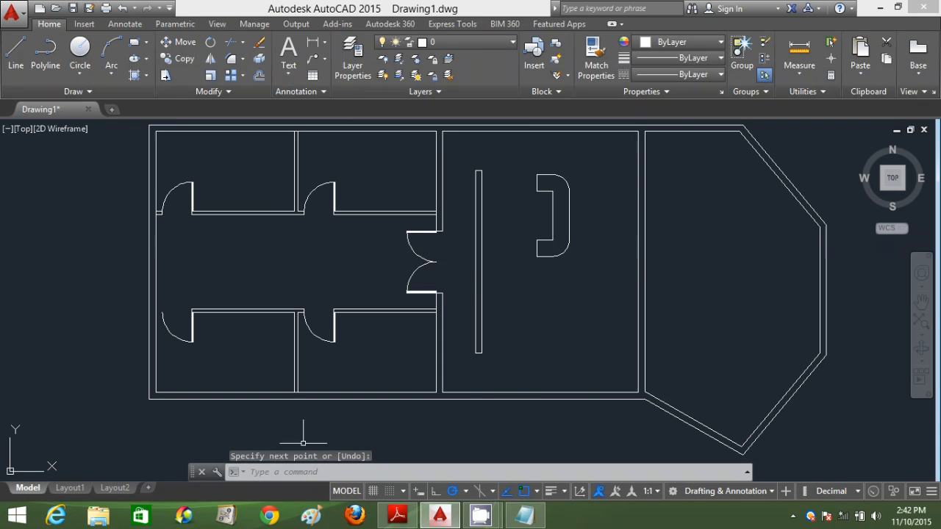
left_click(282, 470)
type("F")
key("Return")
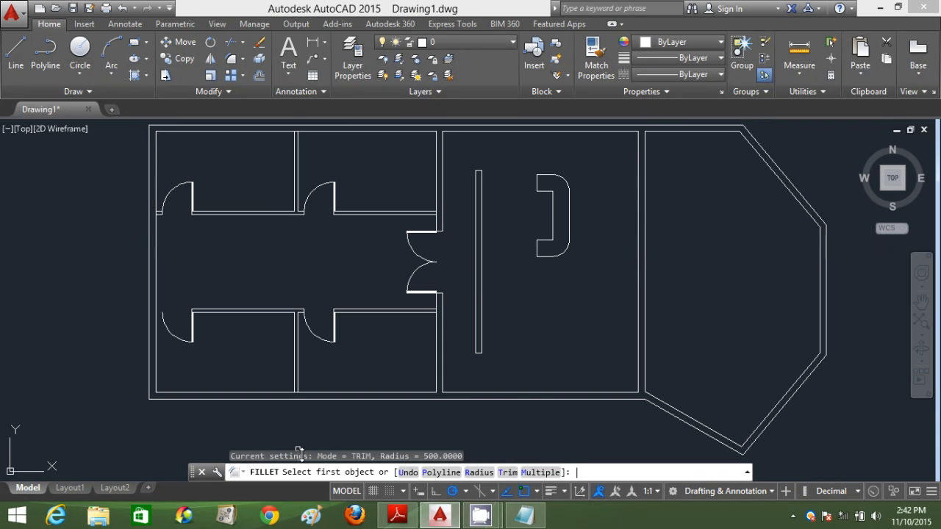
type("R")
key("Return")
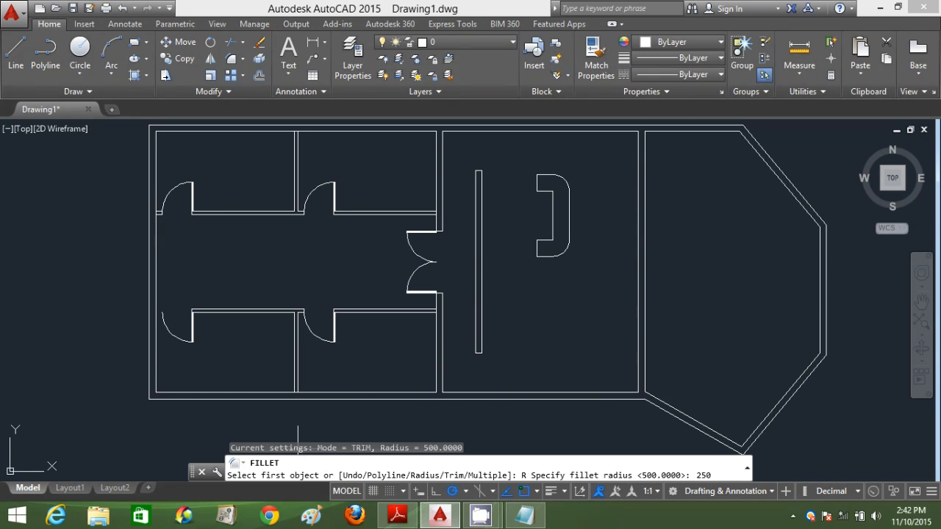
type("250")
key("Return")
left_click(550, 234)
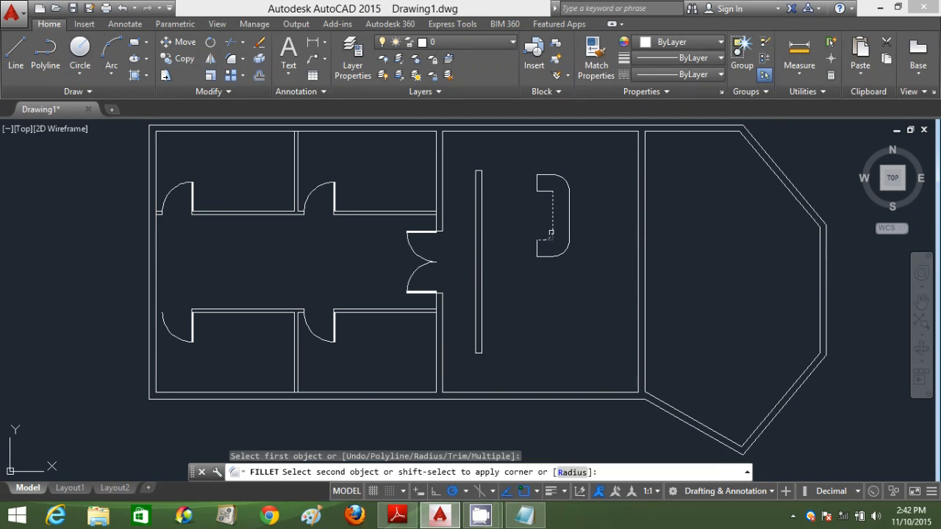
left_click(548, 204)
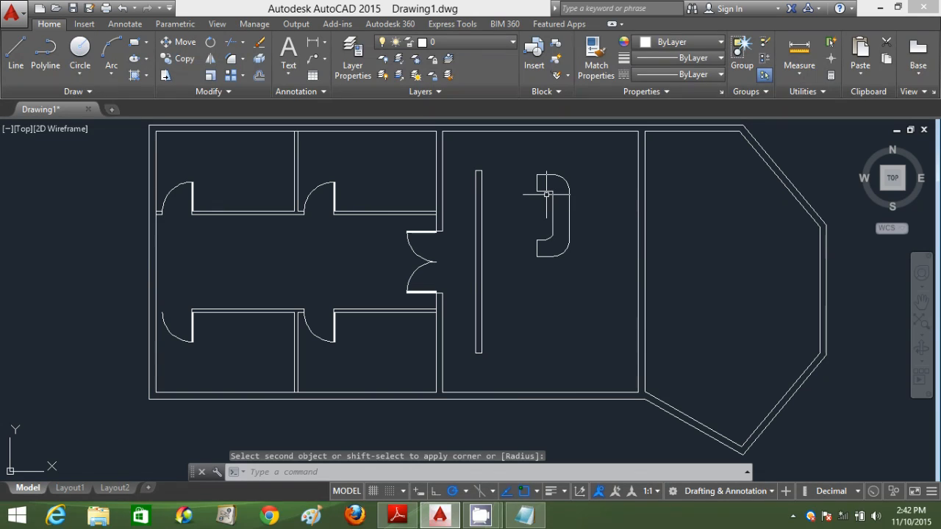
Step: Fillet the desk's upper inner corner with a 250 mm radius
key("Return")
type("R")
key("Return")
type("2")
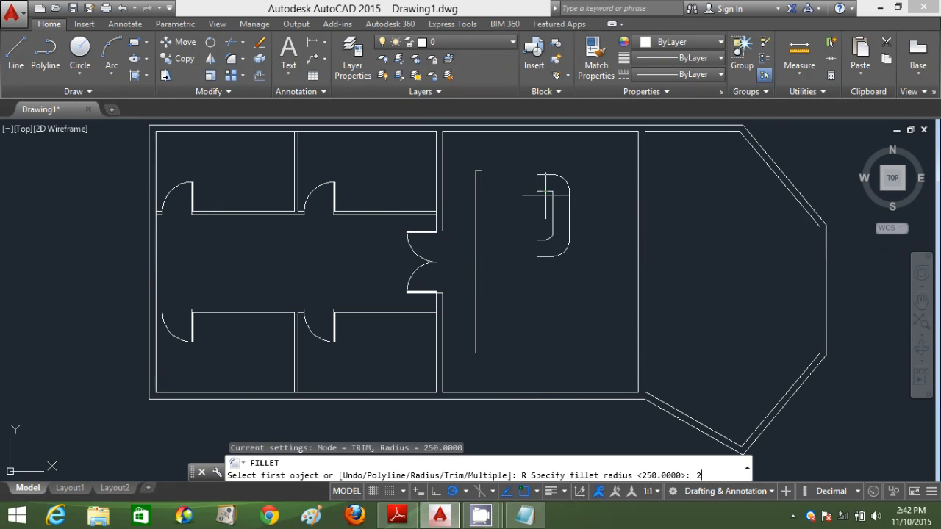
type("50")
key("Return")
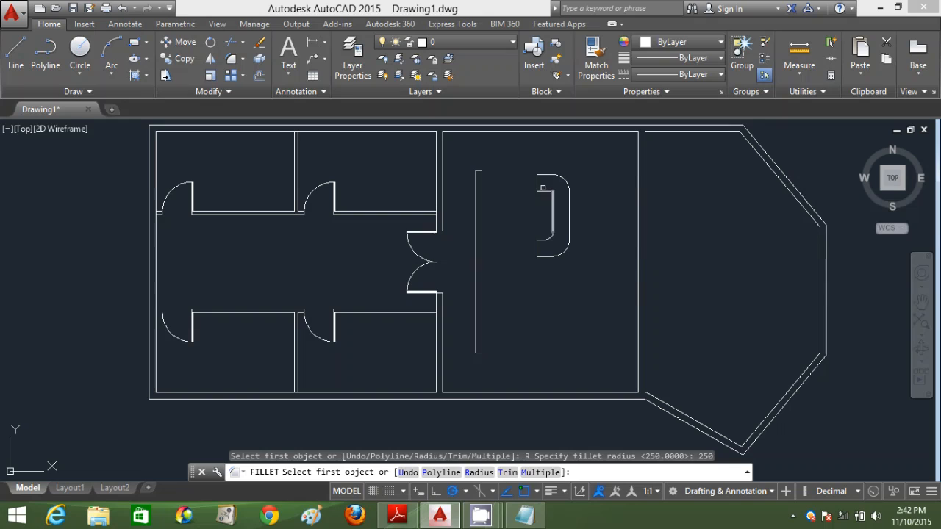
left_click(544, 191)
left_click(553, 213)
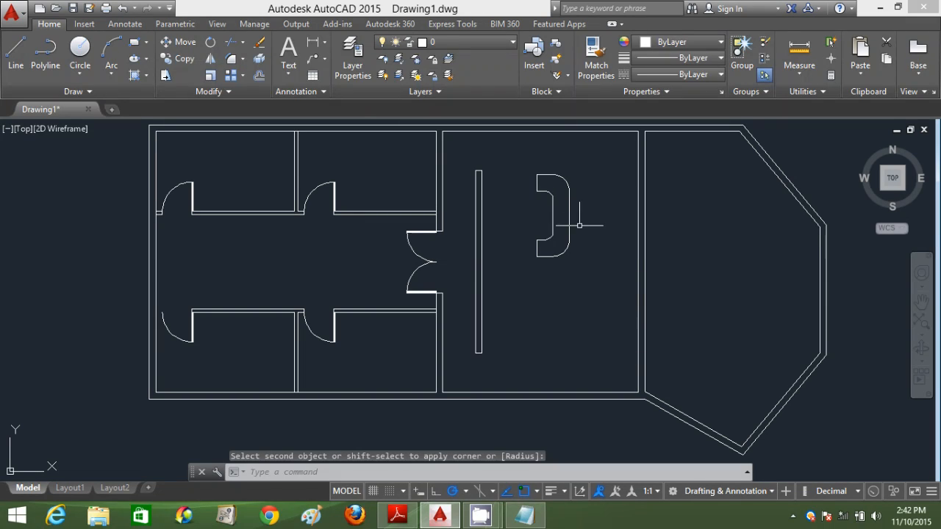
Step: Move the whole reception desk closer to the freestanding wall, vertically centred on the wall and level with the double door
type("M")
key("Return")
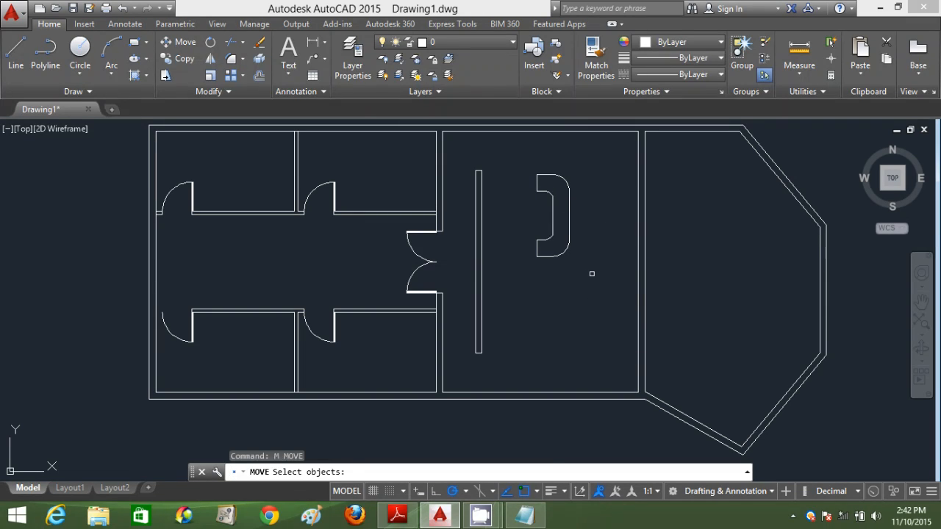
left_click(592, 273)
left_click(495, 144)
key("Return")
left_click(556, 206)
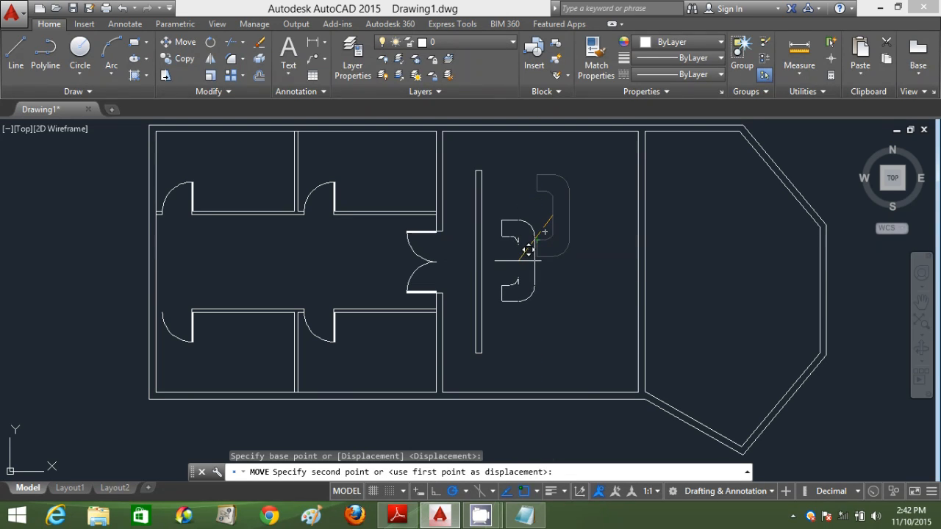
left_click(528, 249)
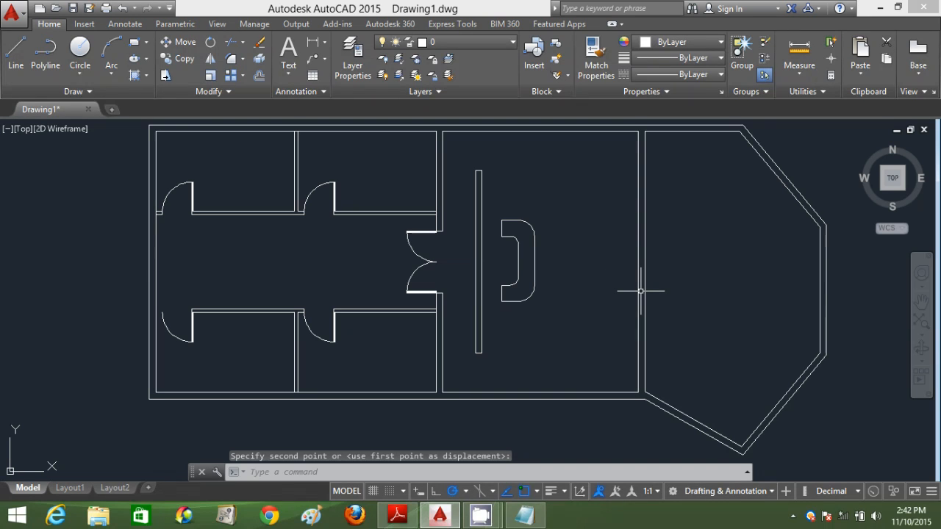
Step: Check the Adobe Reader plan and copy the double door in AutoCAD to the middle of the wall between reception and lobby
left_click(398, 516)
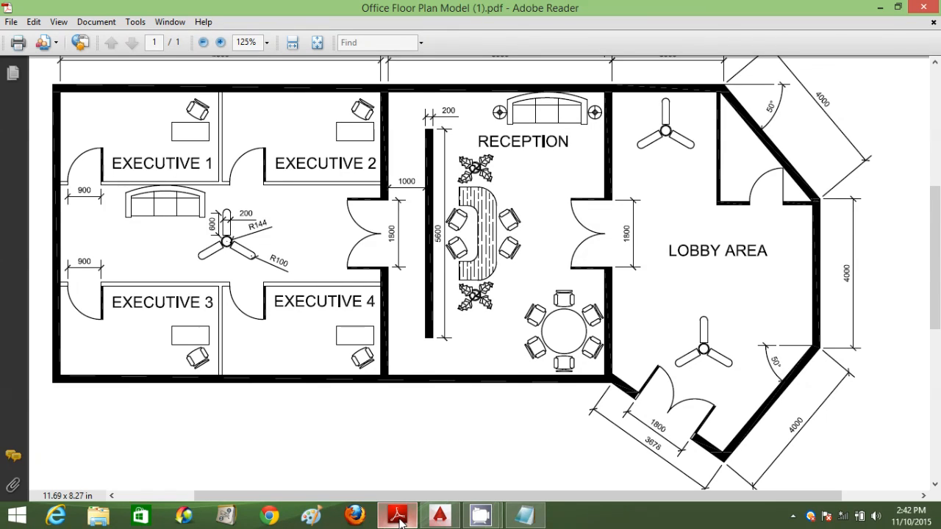
left_click(398, 516)
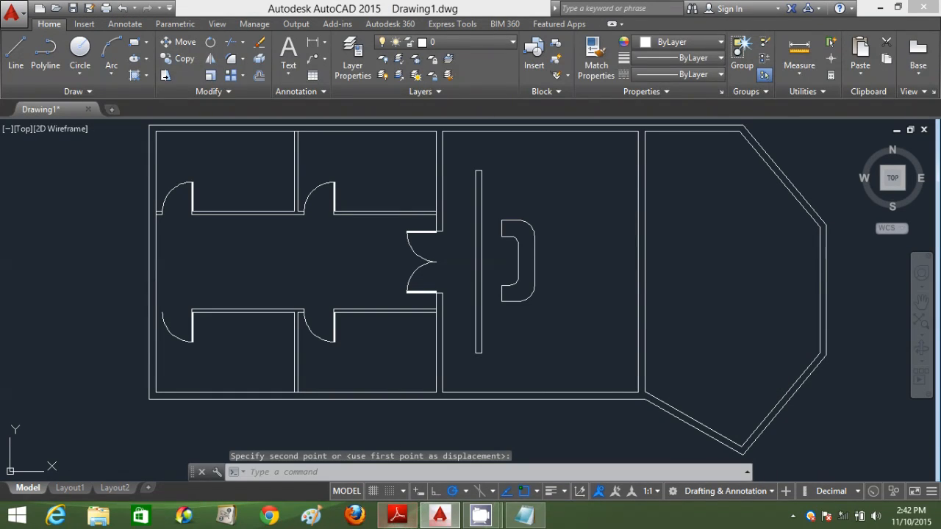
left_click(185, 60)
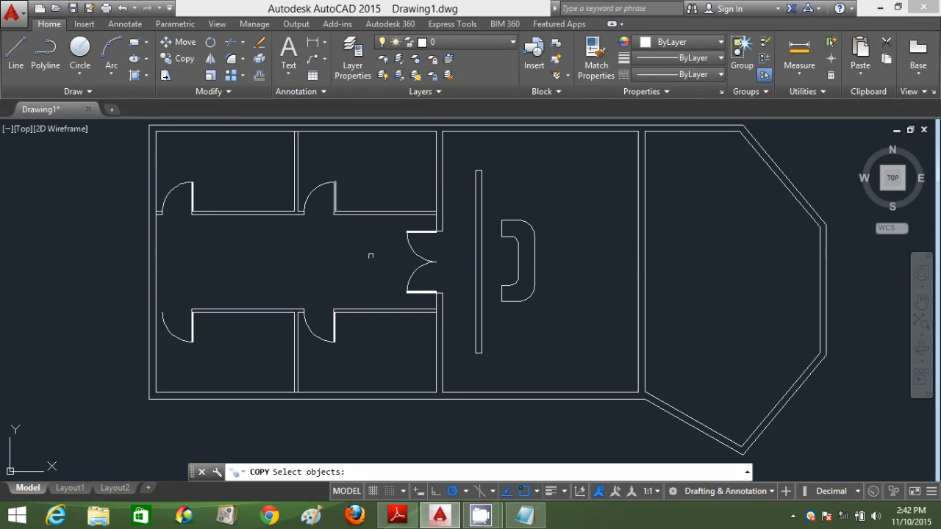
left_click(437, 298)
left_click(376, 233)
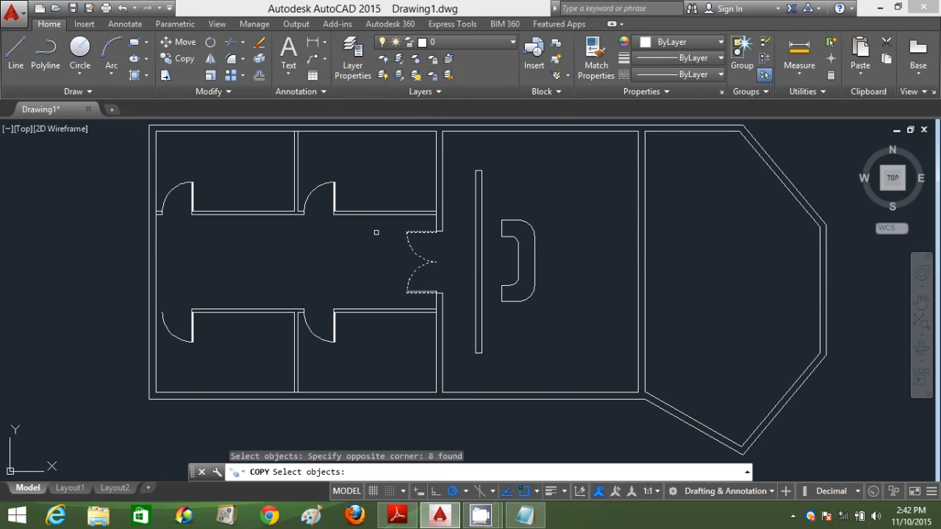
key("Return")
left_click(433, 261)
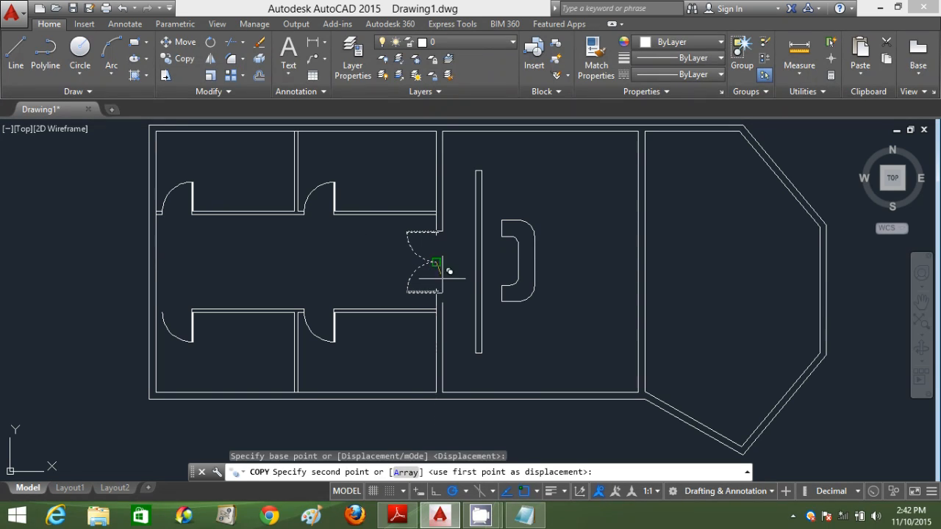
left_click(637, 261)
key("Escape")
type("l")
key("Return")
scroll(638, 234, "up", 4)
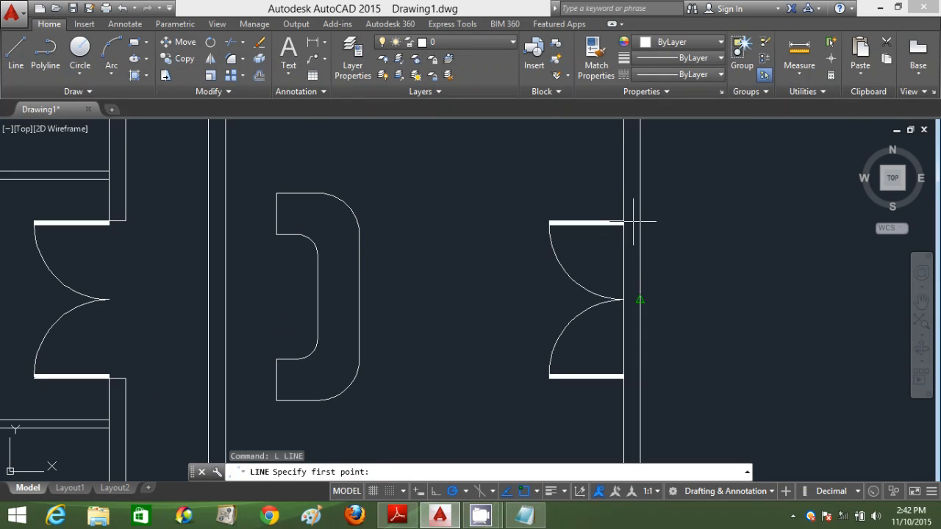
left_click(640, 222)
key("Escape")
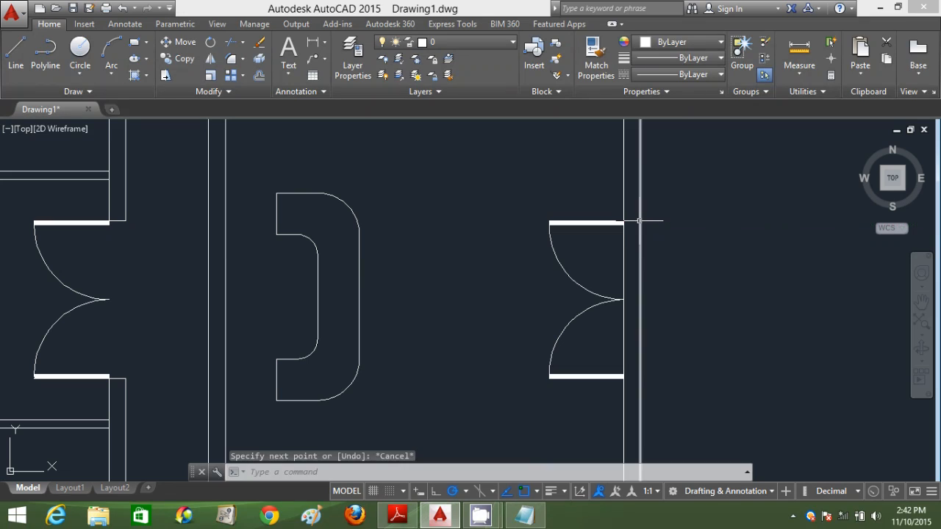
Step: Draw a horizontal jamb line across the reception-lobby wall at the copied double door's lower leaf
type("l")
key("Return")
scroll(621, 221, "up", 4)
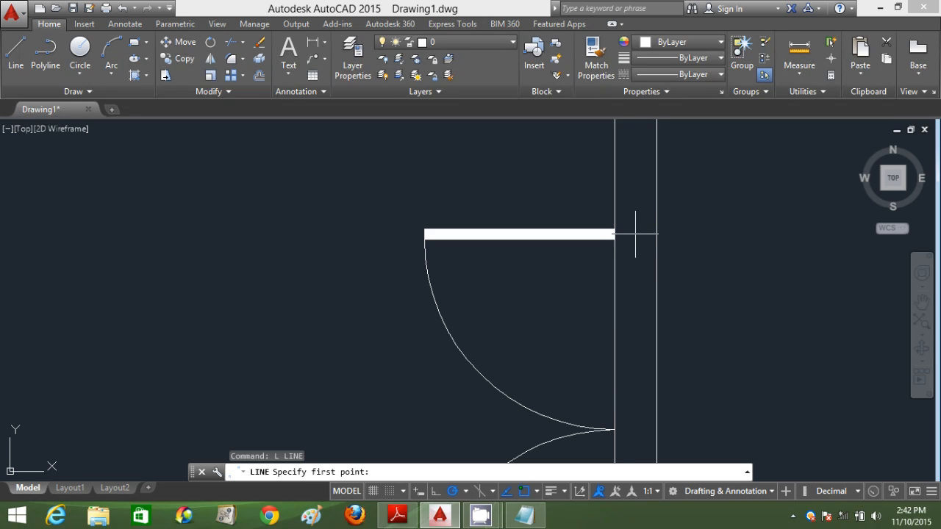
scroll(634, 236, "down", 4)
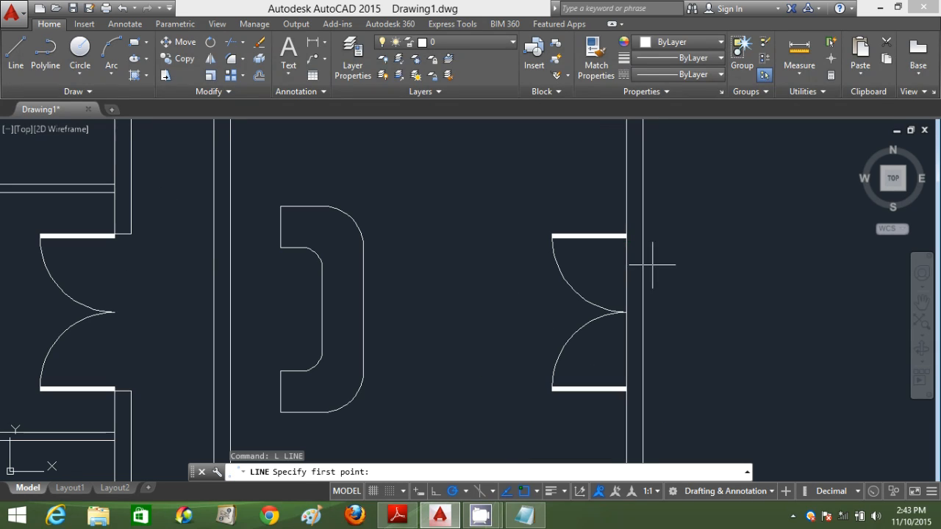
left_click(625, 390)
left_click(642, 391)
key("Return")
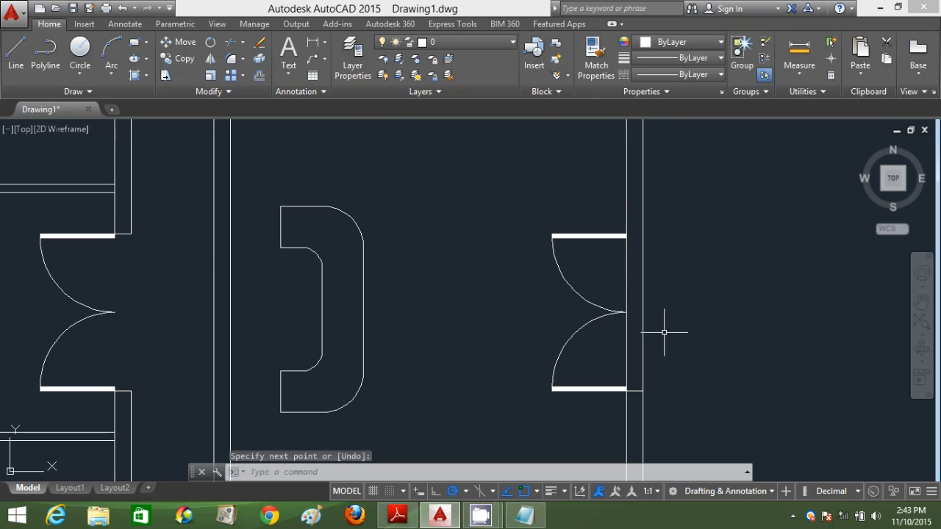
Step: Draw a horizontal jamb line across the reception-lobby wall at the copied double door's upper leaf
type("l")
key("Return")
scroll(626, 228, "up", 8)
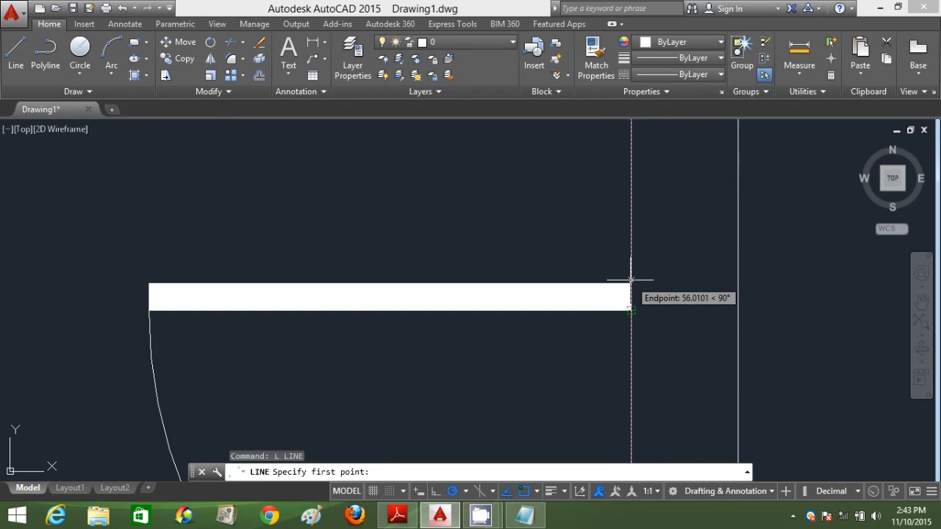
left_click(631, 281)
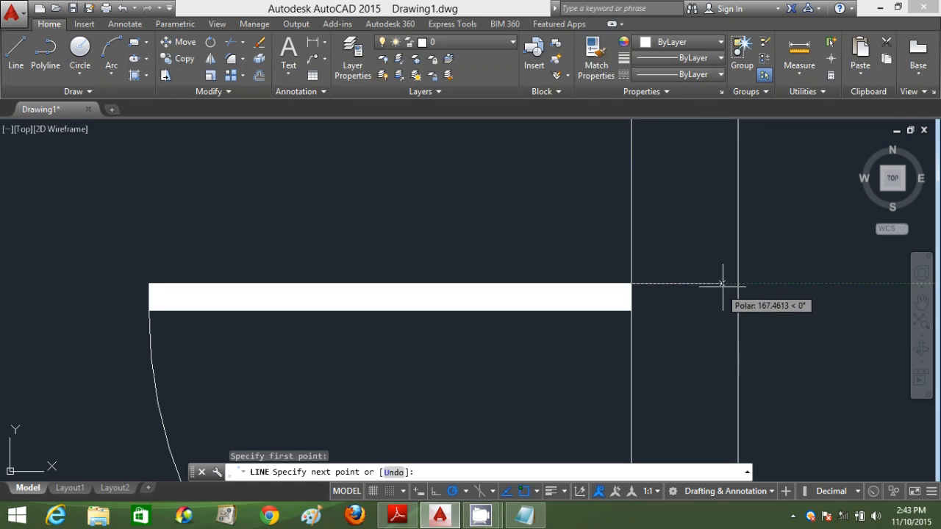
key("Escape")
Step: Trim both reception-lobby wall lines between the two jamb lines to open the doorway
scroll(739, 346, "down", 6)
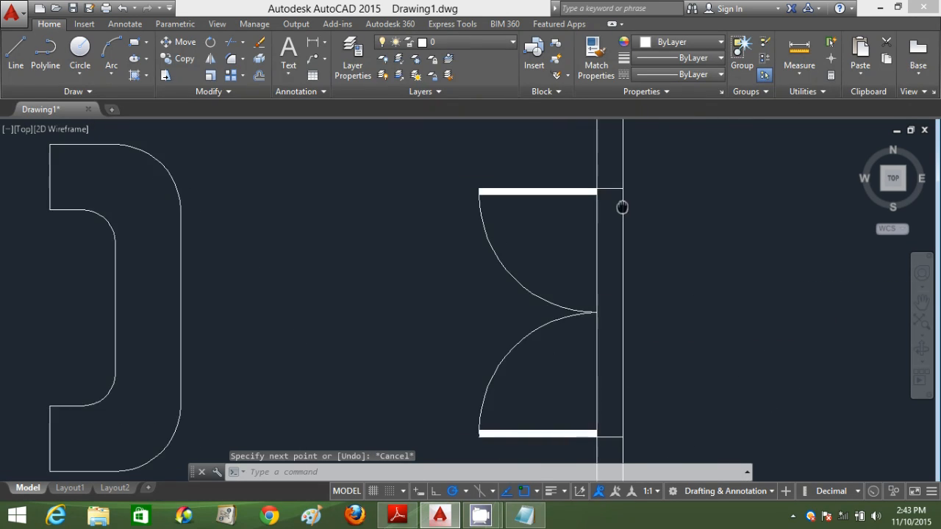
middle_click_drag(621, 207, 566, 203)
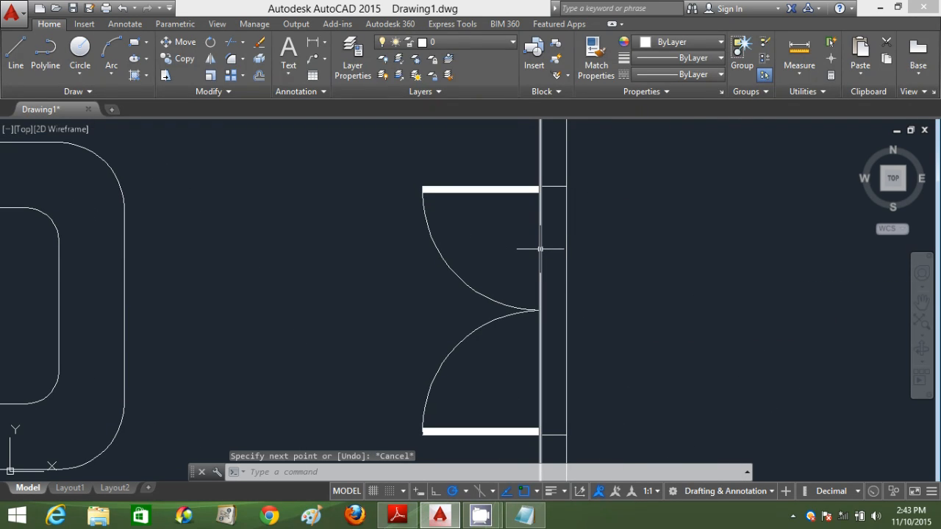
type("tr")
key("Return")
key("Return")
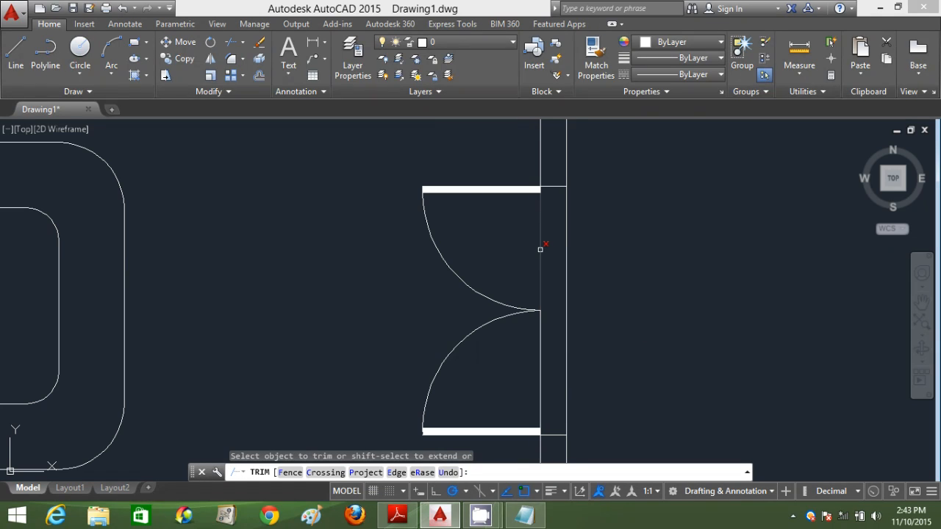
left_click(536, 341)
left_click(565, 327)
scroll(565, 328, "down", 8)
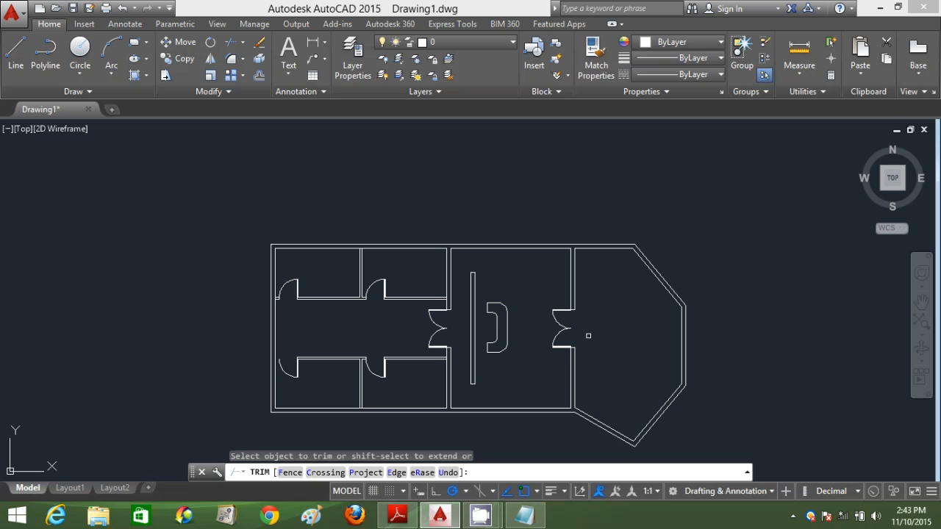
Step: Check the ceiling fan dimensions on the office floor plan in Adobe Reader and return to AutoCAD
key("Escape")
middle_click_drag(589, 334, 602, 314)
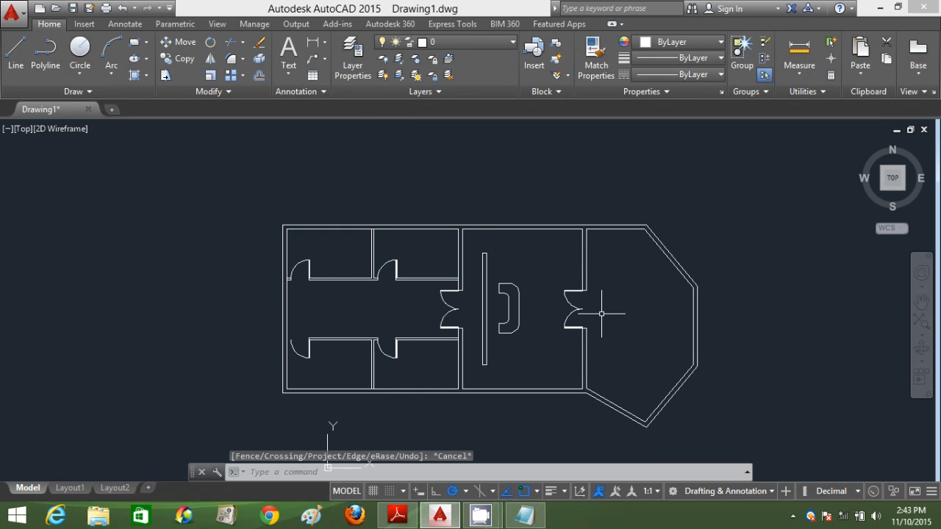
left_click(397, 516)
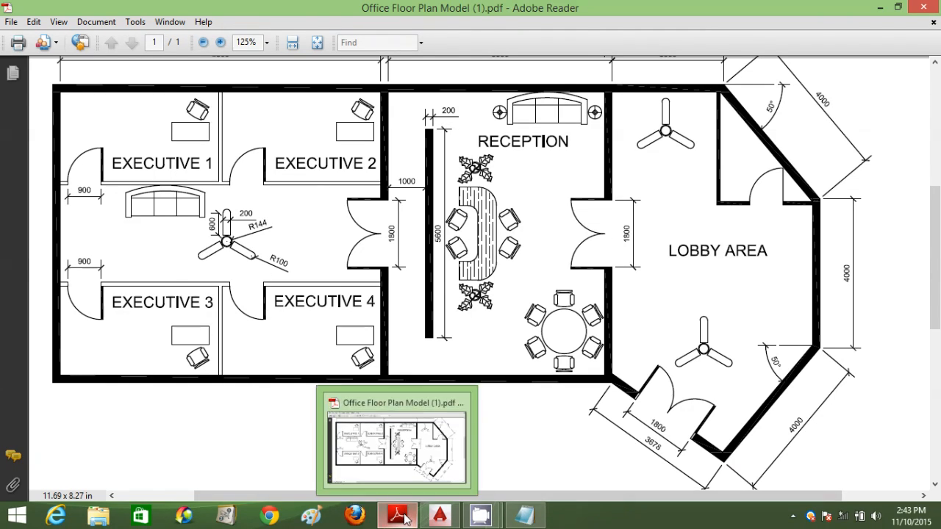
left_click(440, 515)
scroll(624, 319, "up", 2)
type("l")
key("Return")
left_click(632, 335)
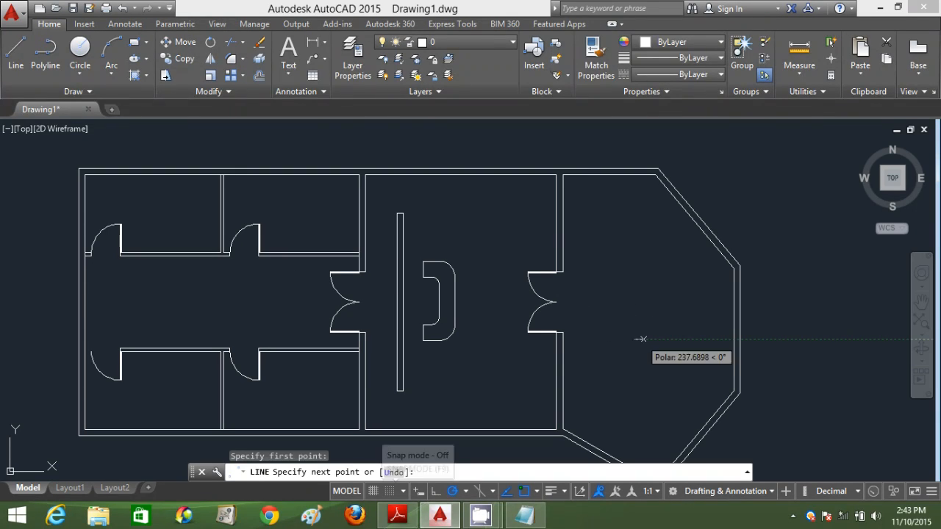
type("2")
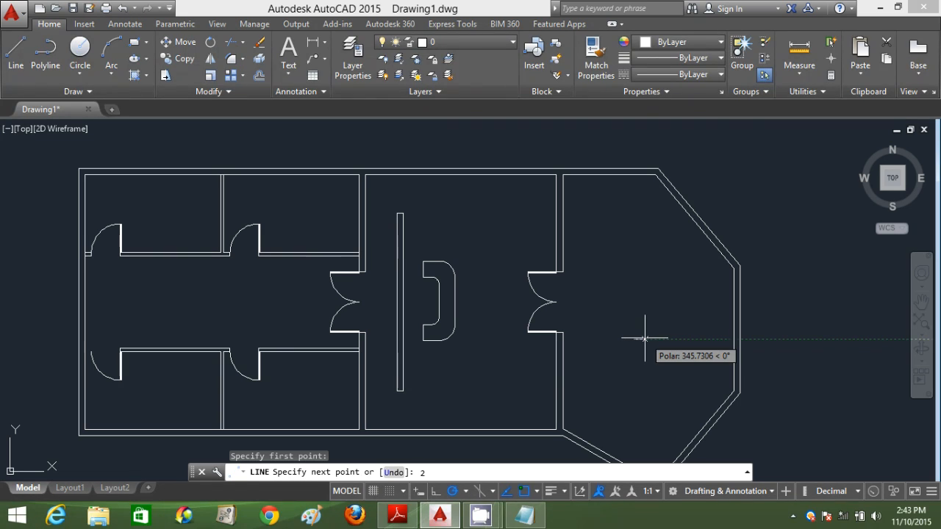
key("Escape")
Step: Recheck the Adobe Reader plan and draw an upright fan blade rectangle, 600 mm long and 200 mm wide, with lines in AutoCAD's lobby
left_click(410, 516)
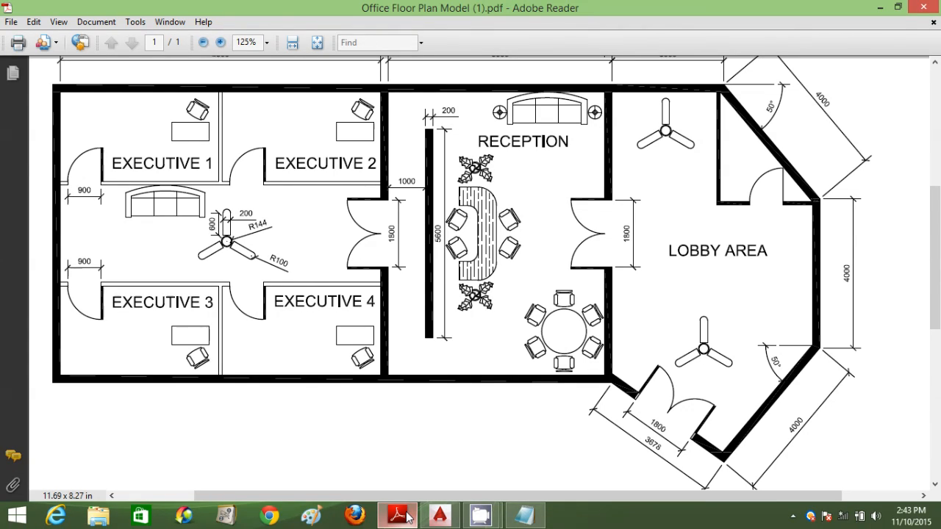
left_click(440, 516)
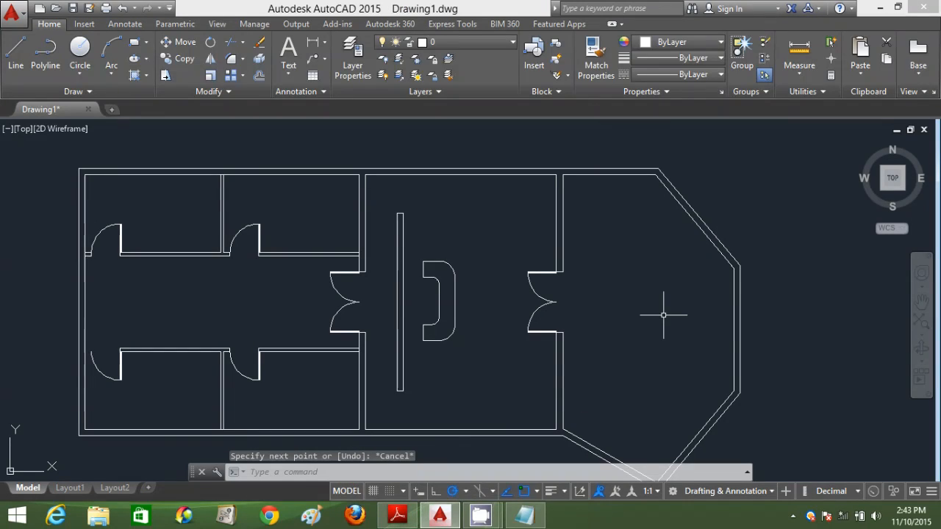
type("l")
key("Return")
left_click(645, 300)
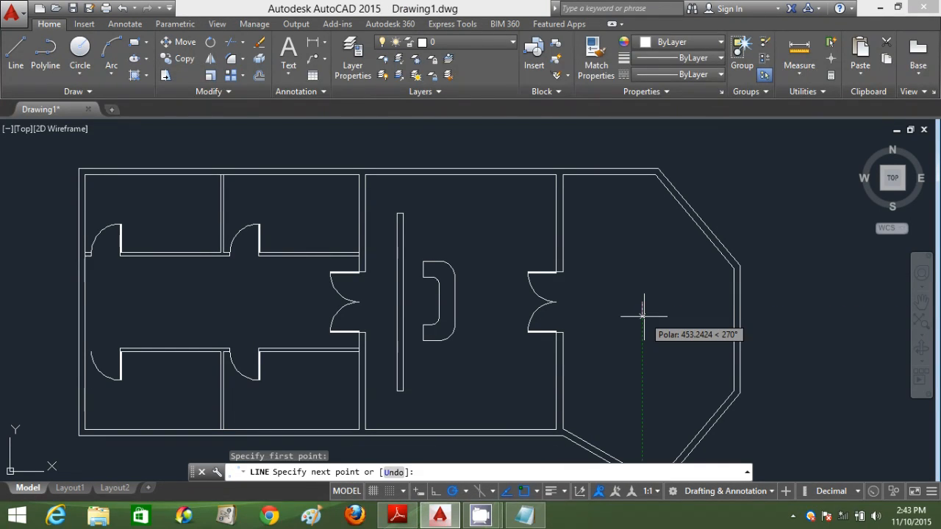
type("600")
key("Return")
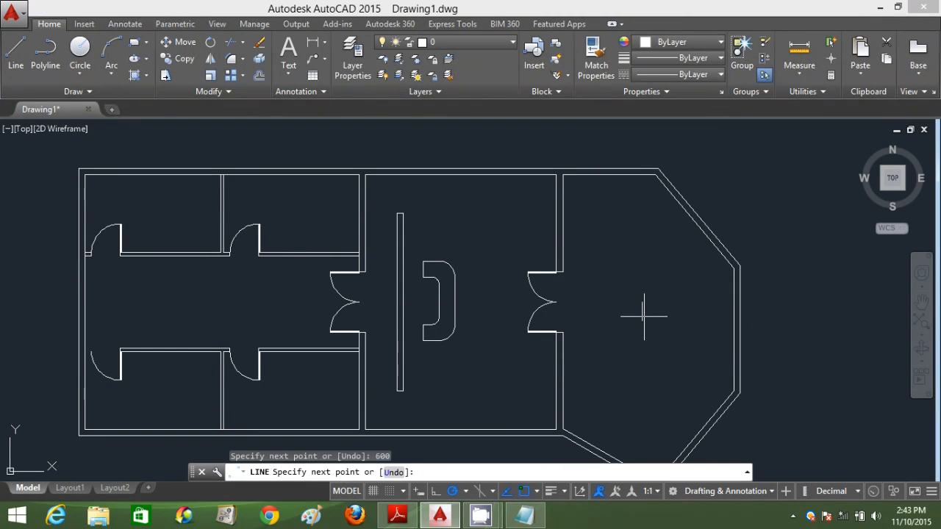
type("20")
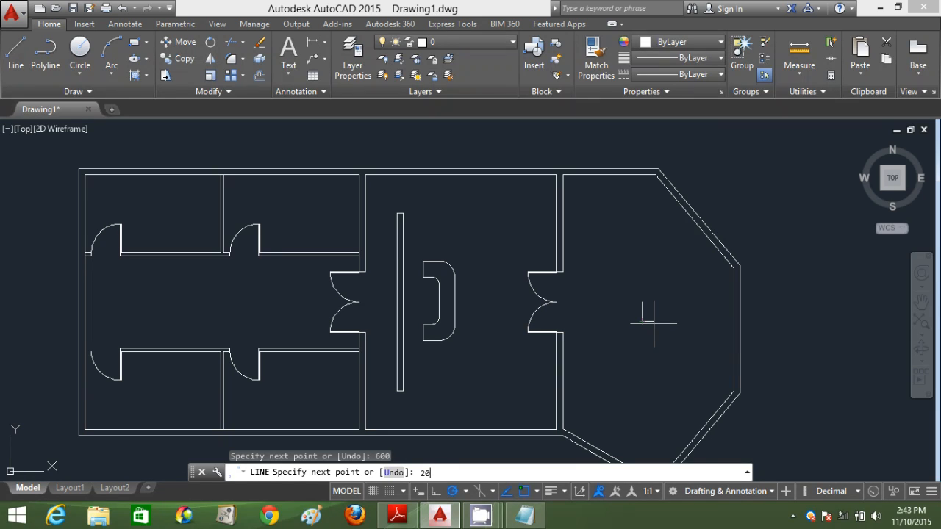
key("Return")
scroll(652, 316, "up", 2)
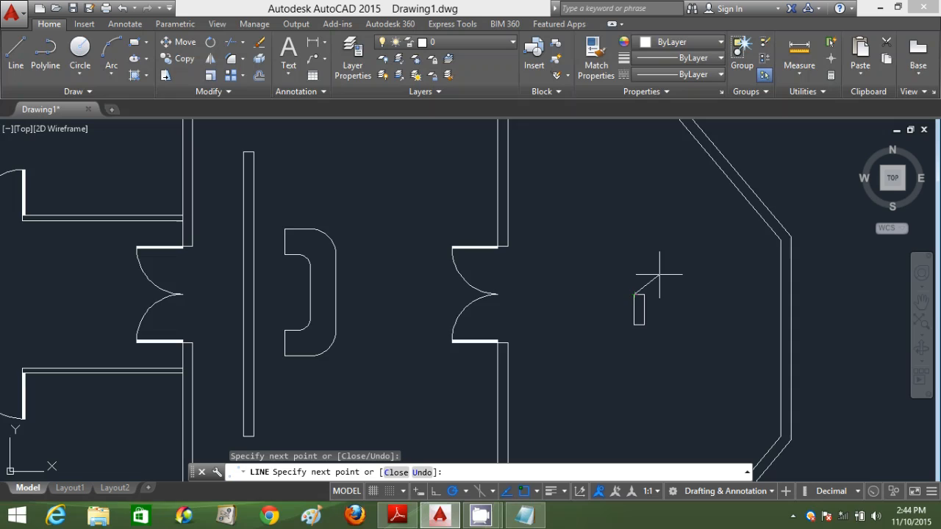
scroll(662, 294, "up", 2)
key("Return")
Step: Cap the fan blade's upper end with a semicircular arc centred on the edge midpoint and erase the straight edge beneath it
type("a")
key("Return")
type("c")
key("Return")
left_click(610, 315)
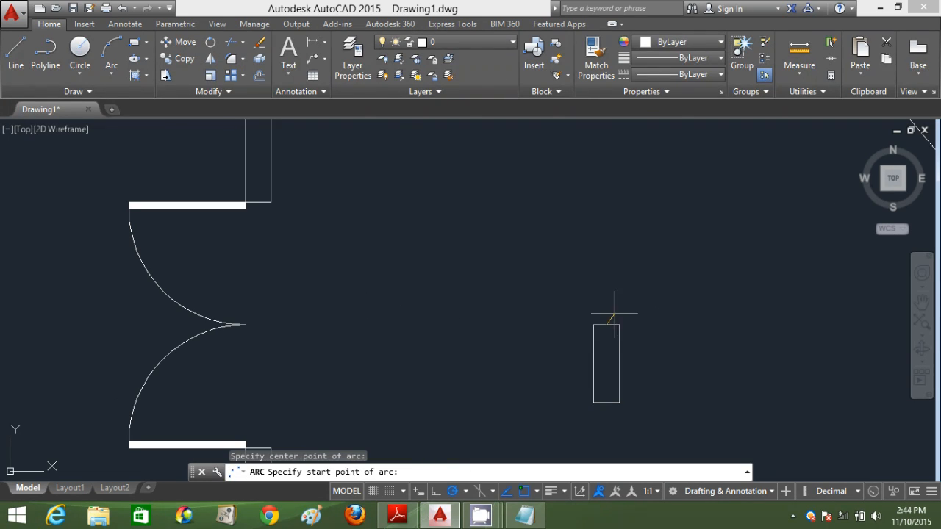
left_click(606, 303)
left_click(594, 323)
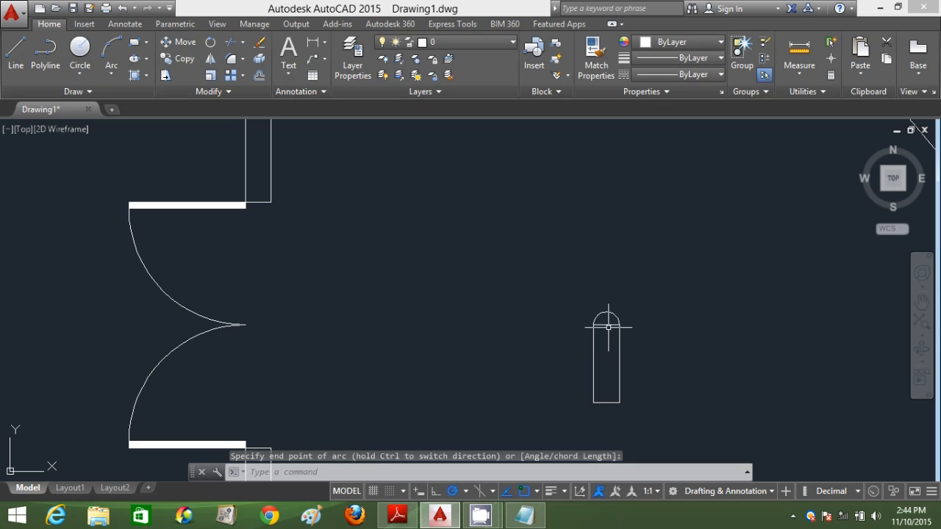
left_click(607, 311)
key("Delete")
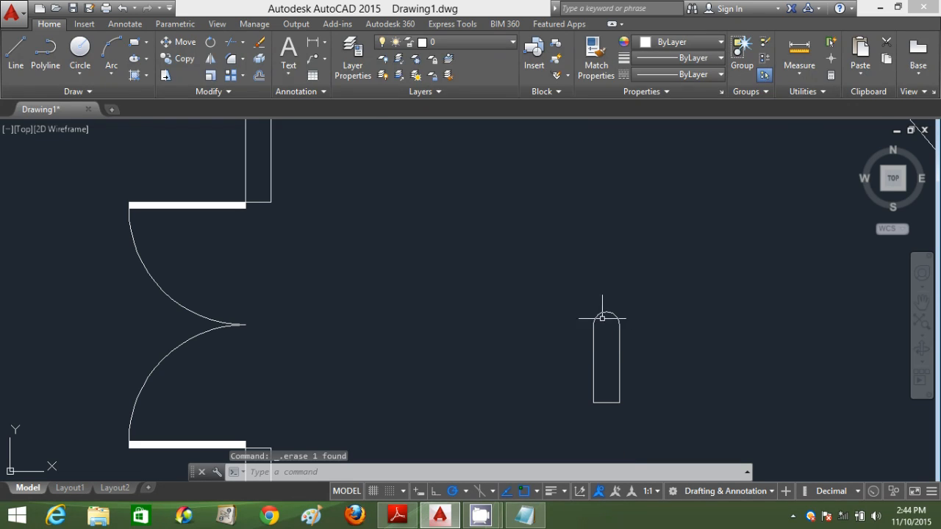
middle_click_drag(600, 311, 514, 213)
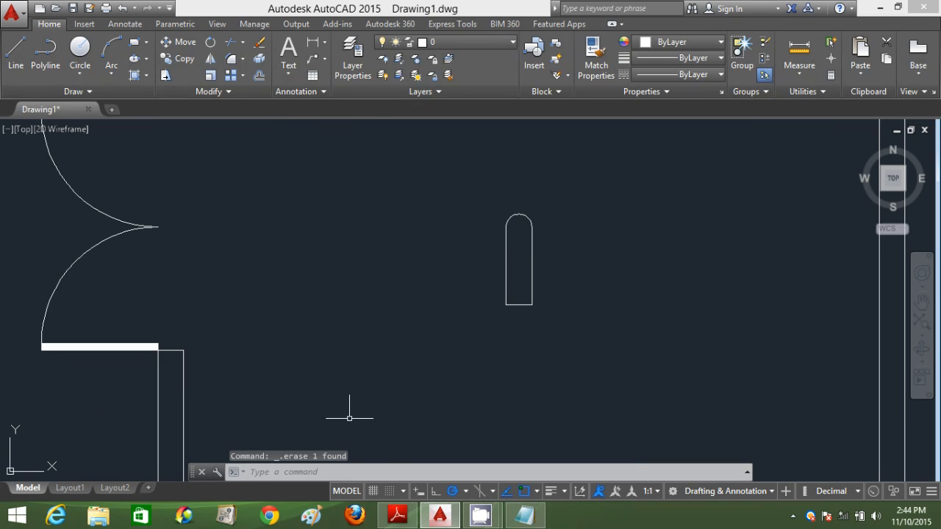
left_click(398, 516)
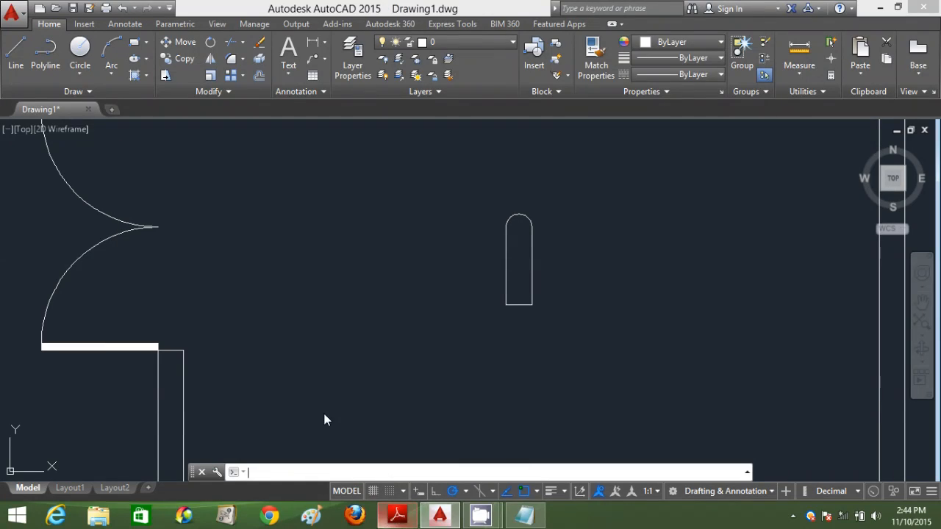
left_click(79, 54)
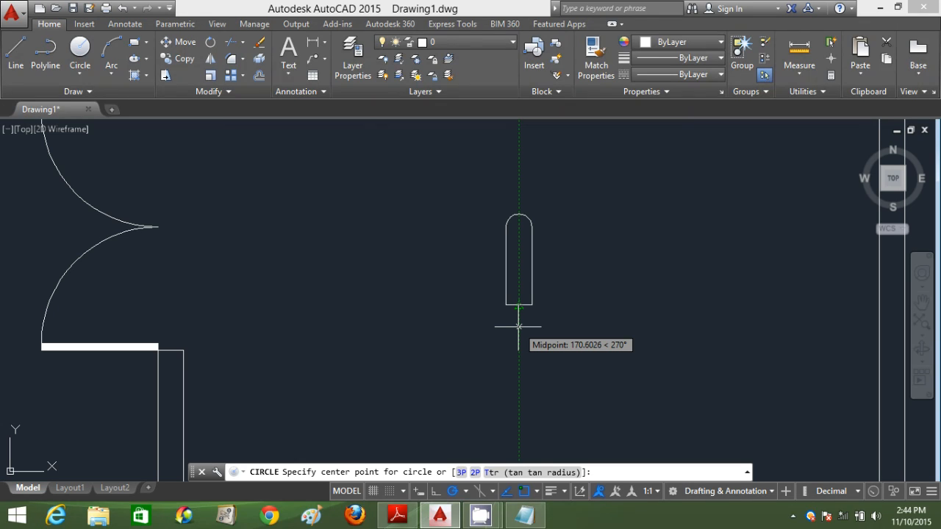
type("1")
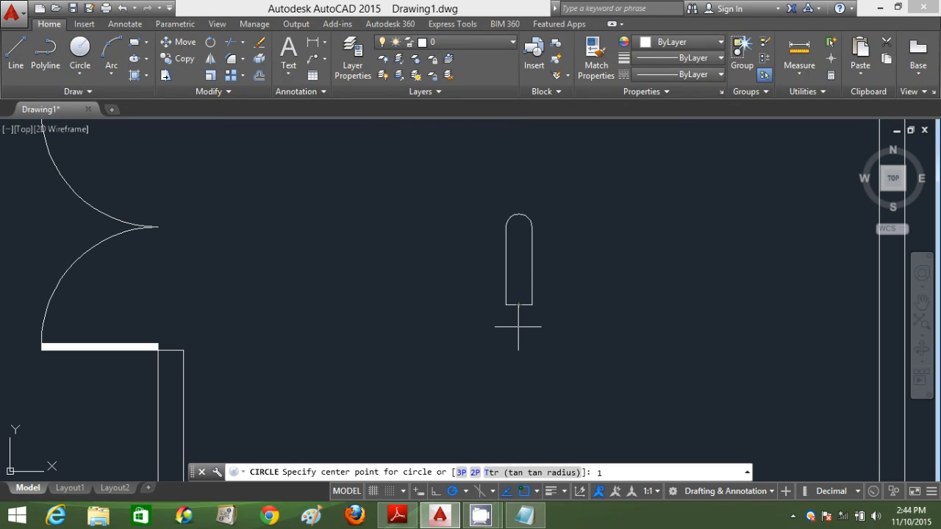
type("45")
key("Return")
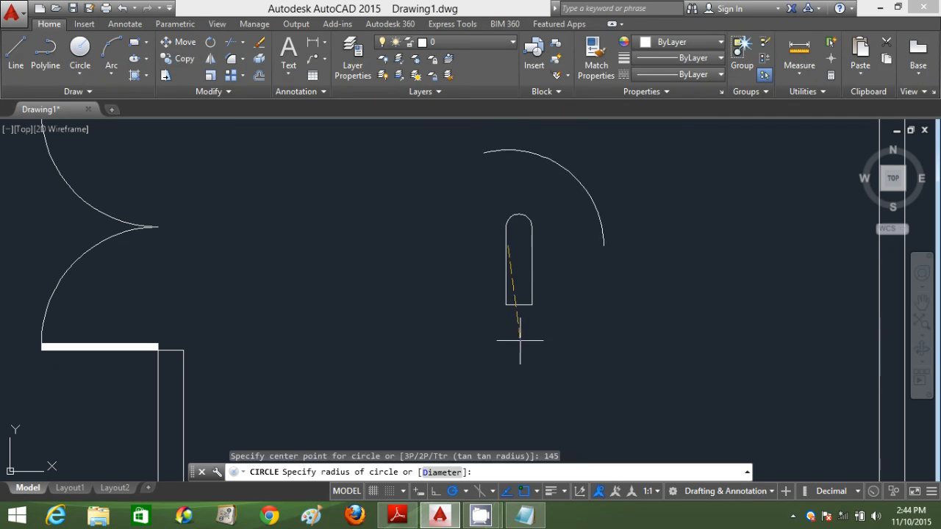
key("Escape")
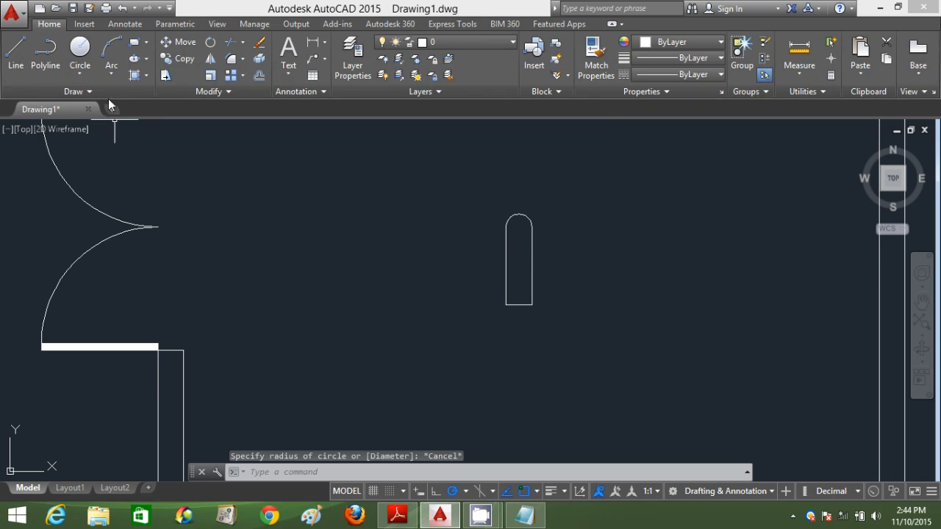
Step: Draw the fan hub as a circle of radius 144 mm just below the blade, aligned with the midpoint of its lower edge
left_click(81, 52)
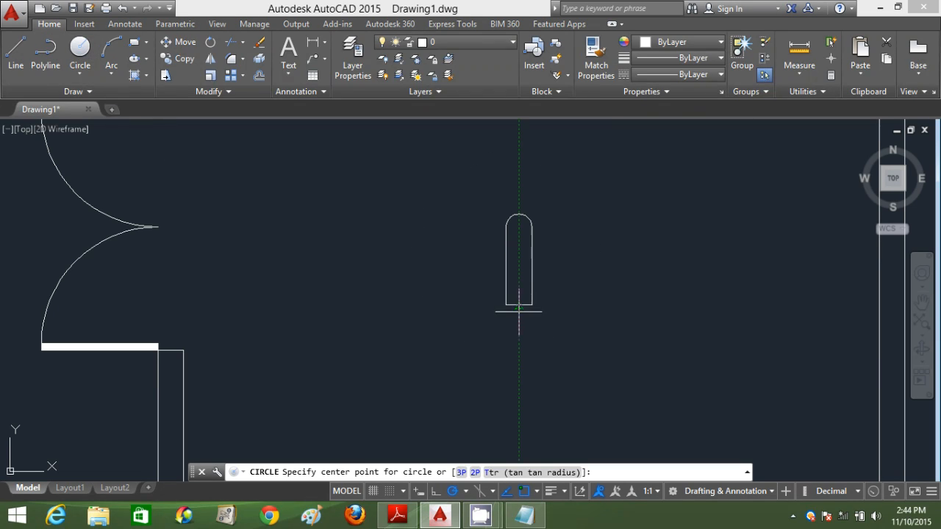
left_click(519, 327)
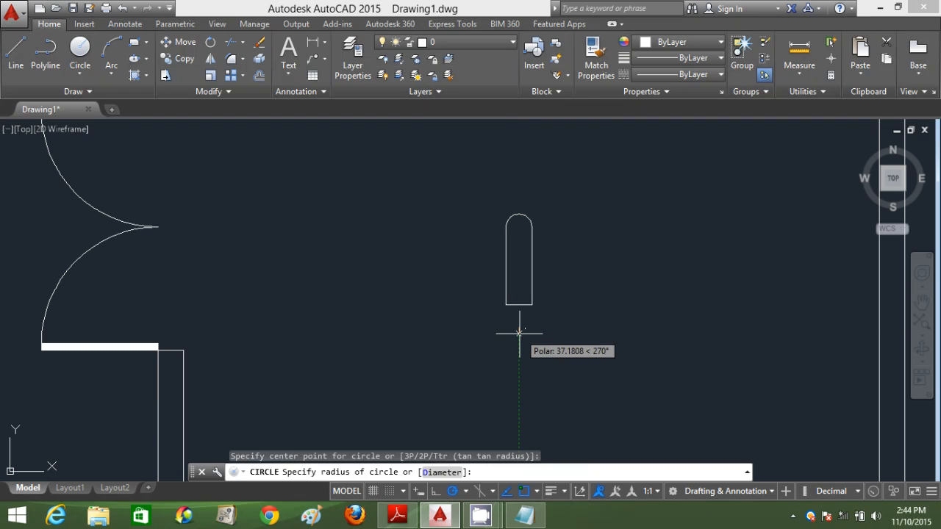
type("144")
key("Return")
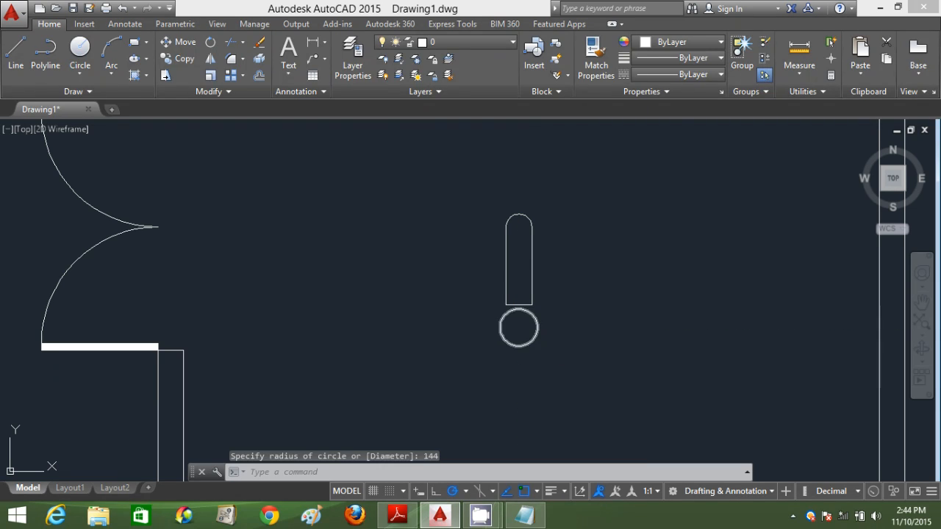
Step: Create a polar array of the complete blade outline around the centre of the hub circle
left_click(244, 77)
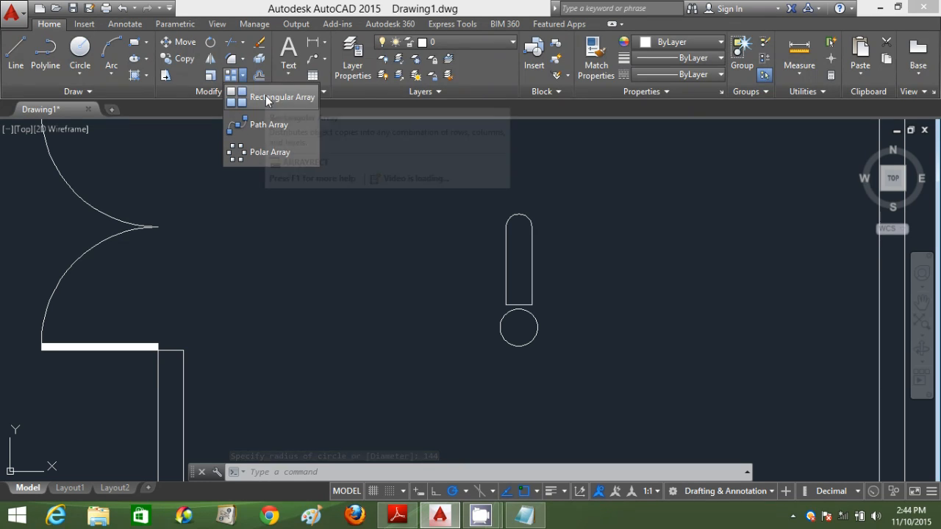
left_click(270, 155)
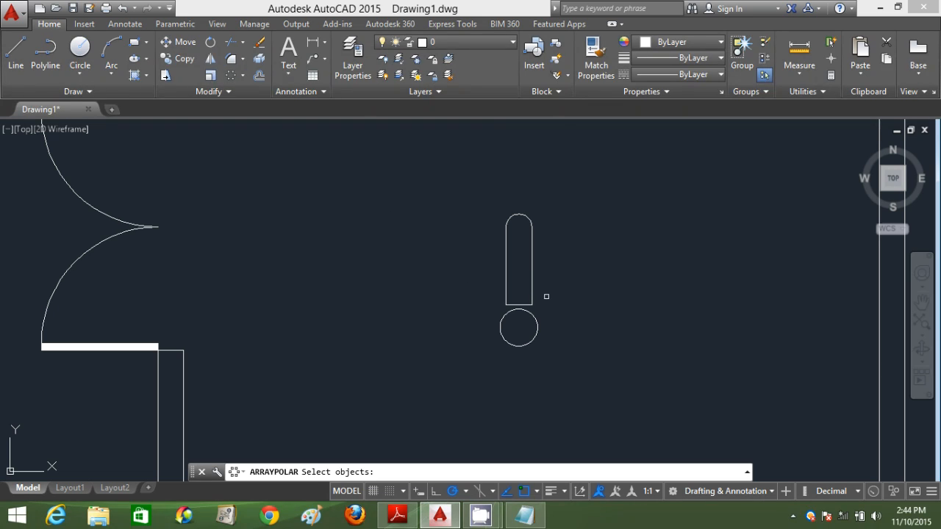
left_click(566, 280)
left_click(462, 200)
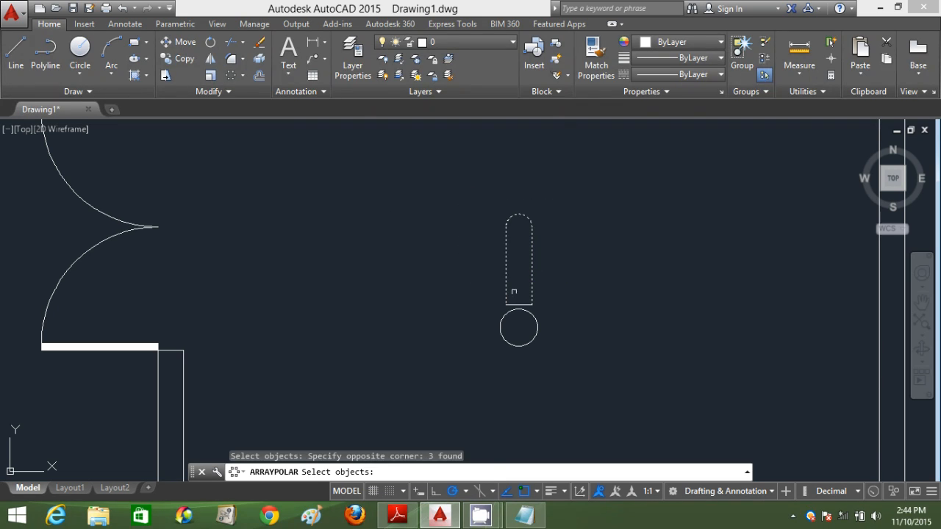
left_click(520, 303)
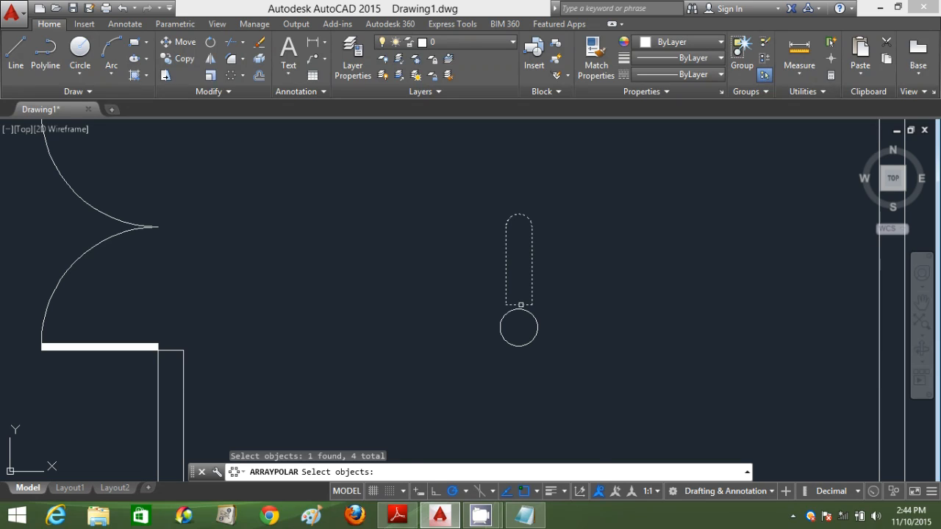
key("Return")
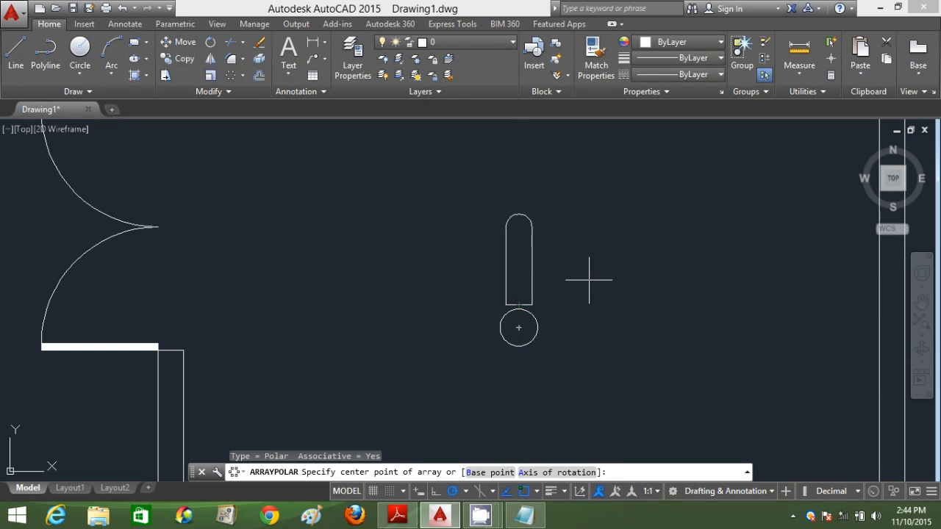
left_click(519, 328)
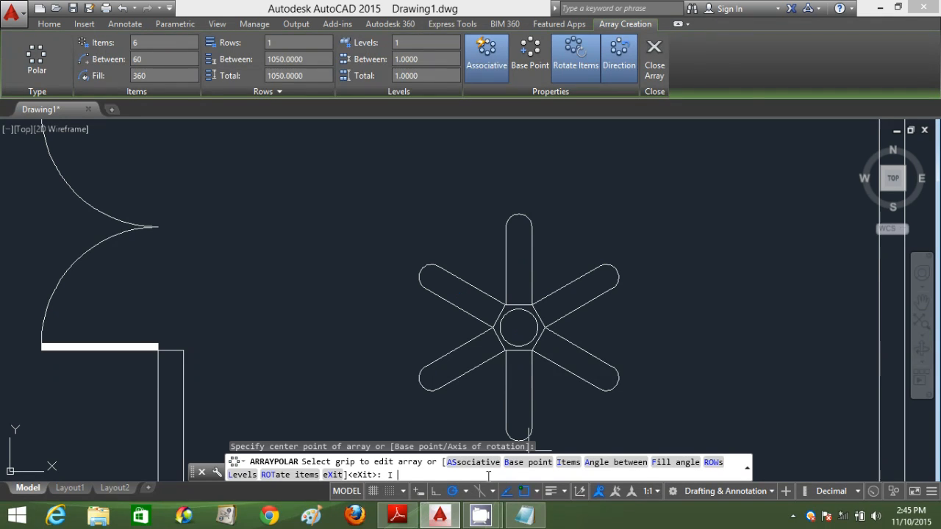
Step: Set the number of items in the blade's polar array to 3 and finish the array
key("Return")
key("Return")
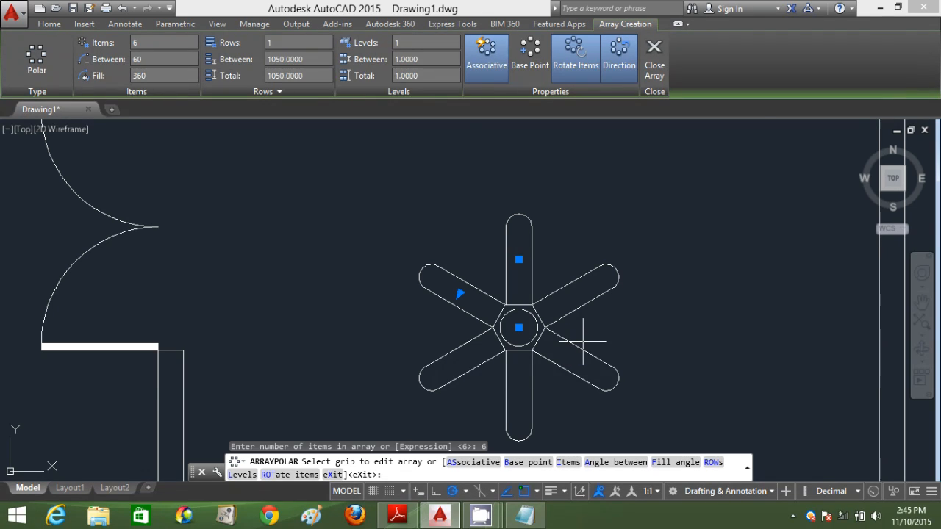
type("I")
key("Return")
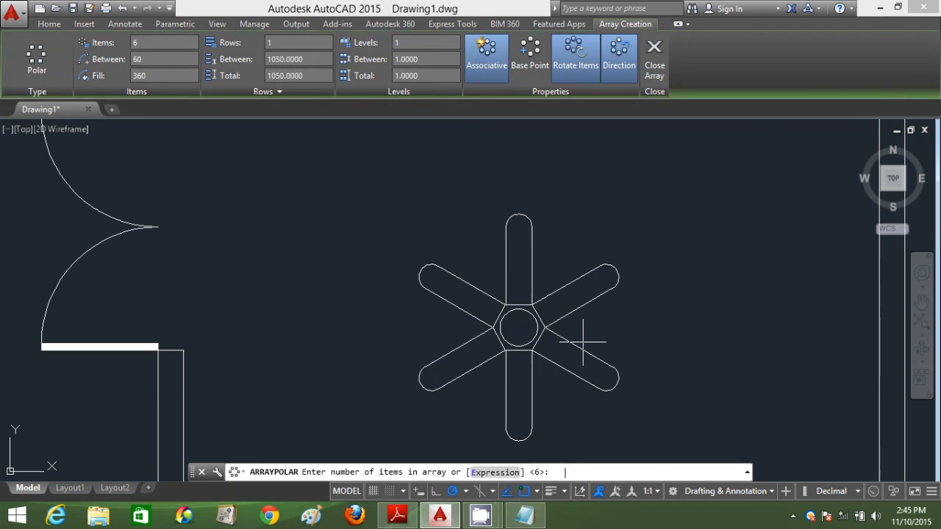
key("Return")
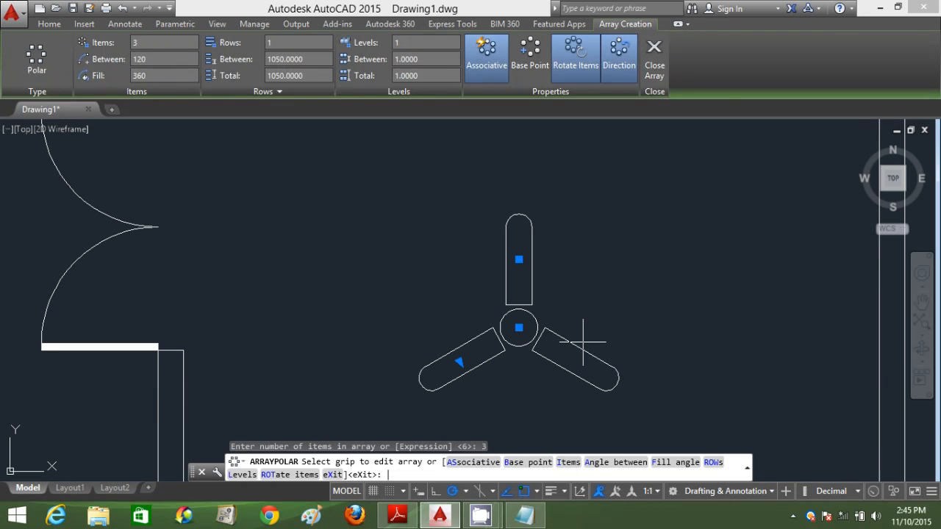
key("Escape")
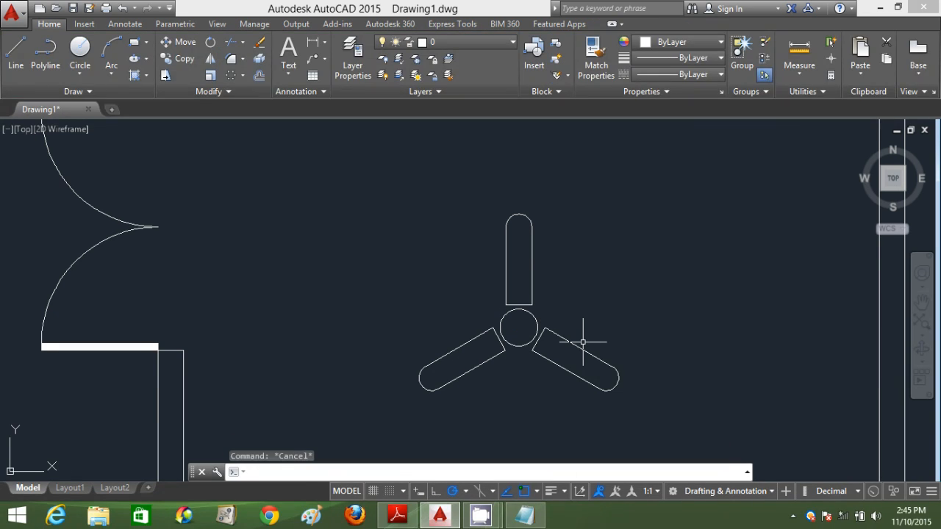
Step: Move the complete ceiling fan by its hub centre from the angled room to the middle of the corridor between the four small rooms
left_click(649, 336)
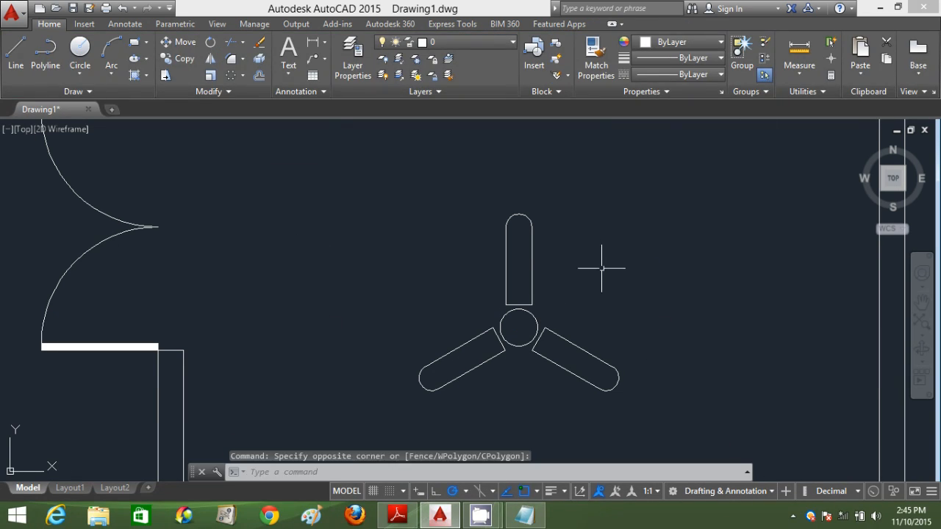
scroll(603, 287, "down", 4)
type("m")
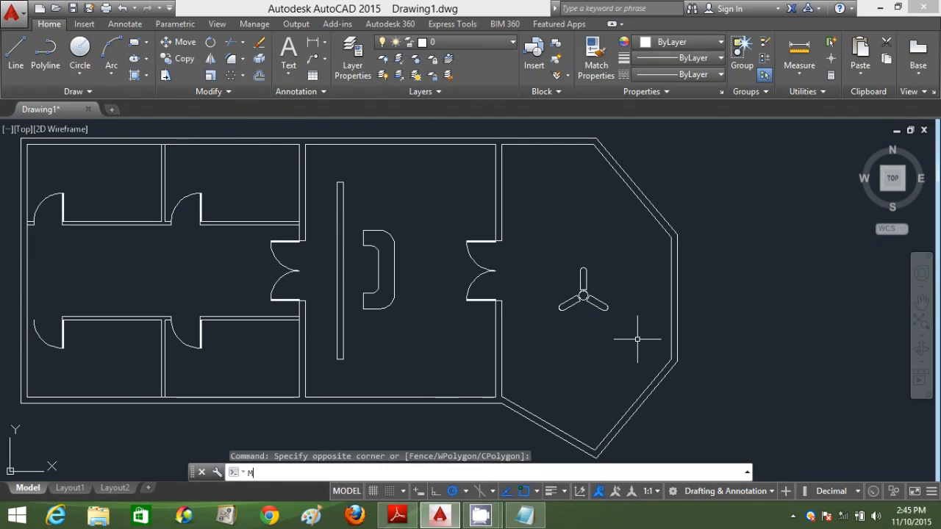
key("Return")
left_click(635, 338)
left_click(543, 233)
key("Return")
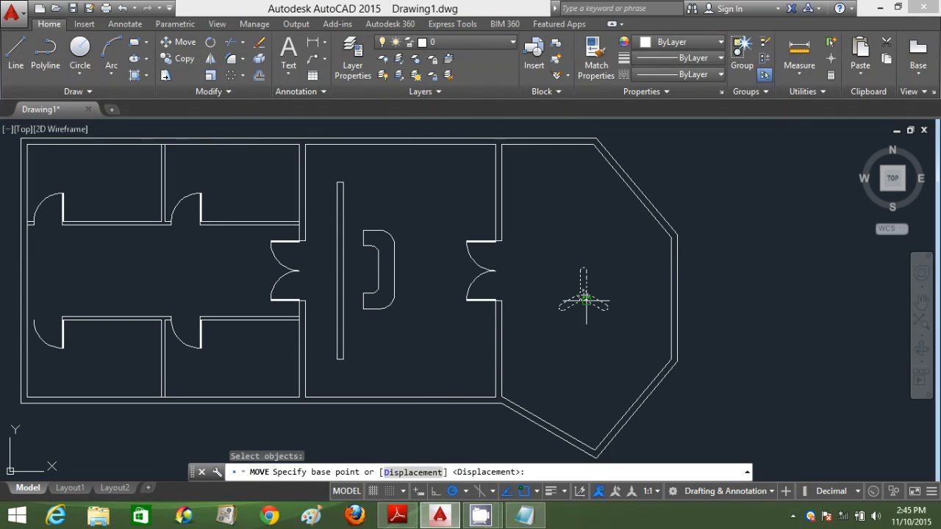
left_click(583, 297)
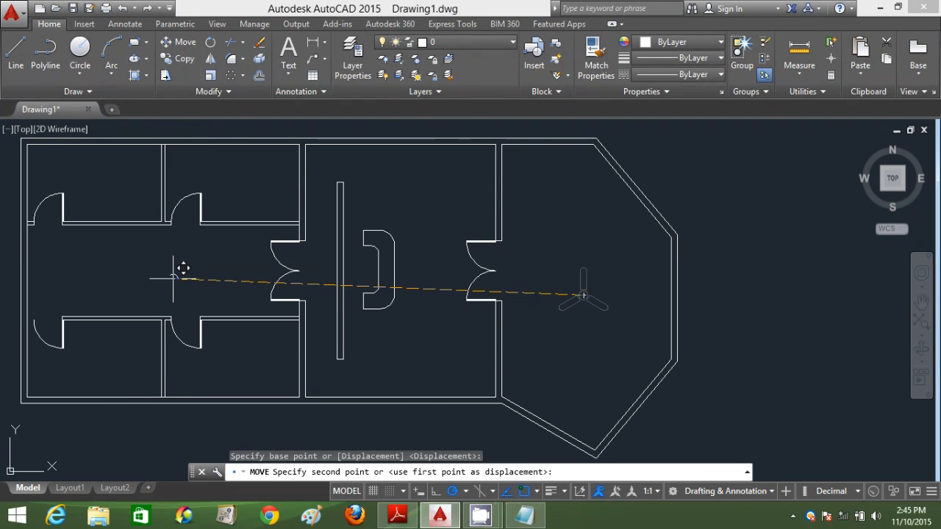
left_click(172, 280)
key("Escape")
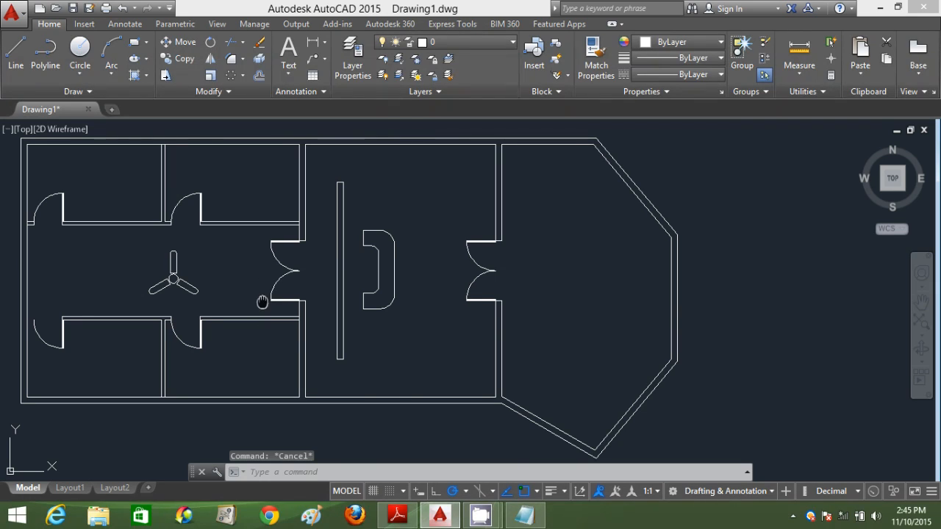
Step: Start a hatch and choose the predefined SOLID pattern in its settings
middle_click_drag(263, 302, 309, 311)
scroll(308, 310, "down", 2)
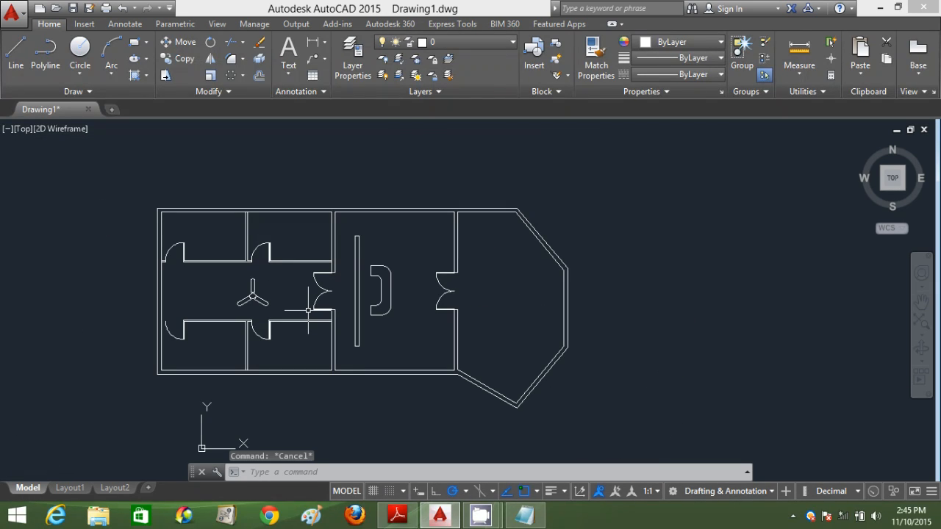
type("H")
key("Return")
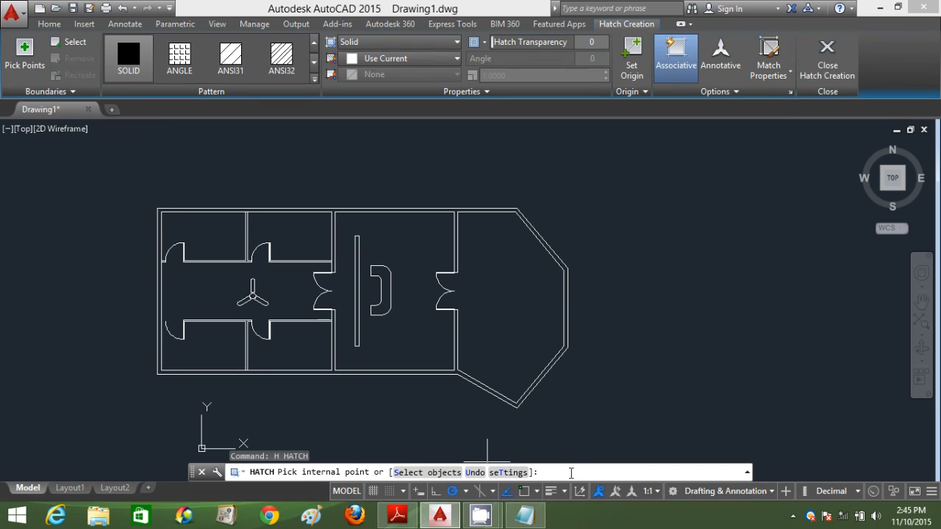
key("Return")
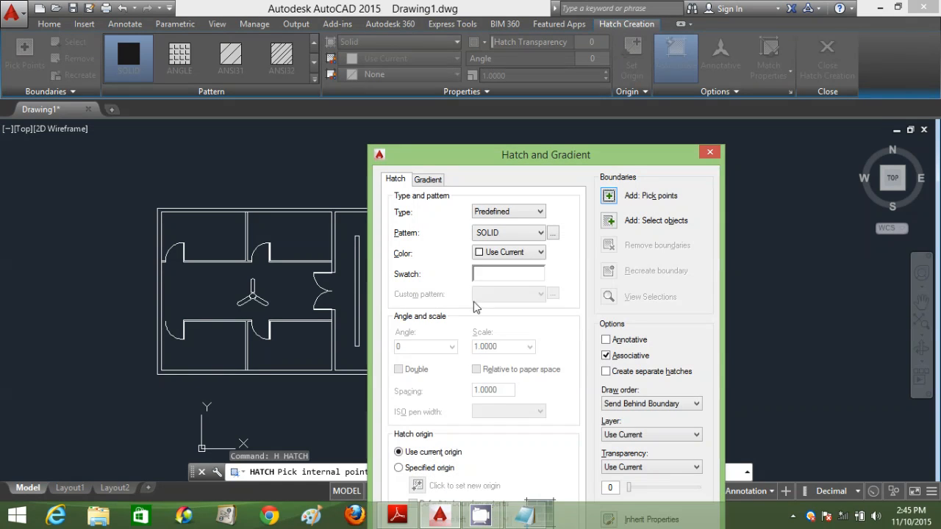
left_click(506, 253)
left_click(505, 259)
left_click(502, 273)
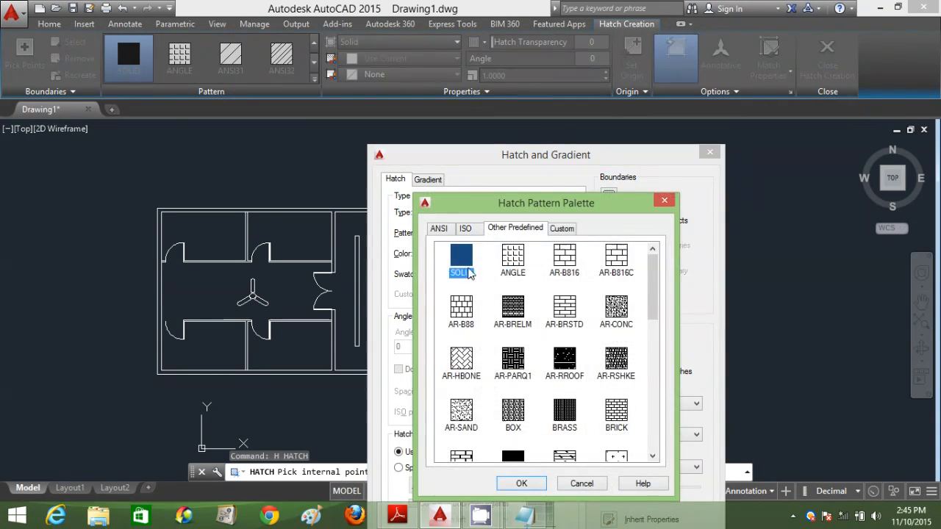
left_click(507, 265)
left_click(461, 264)
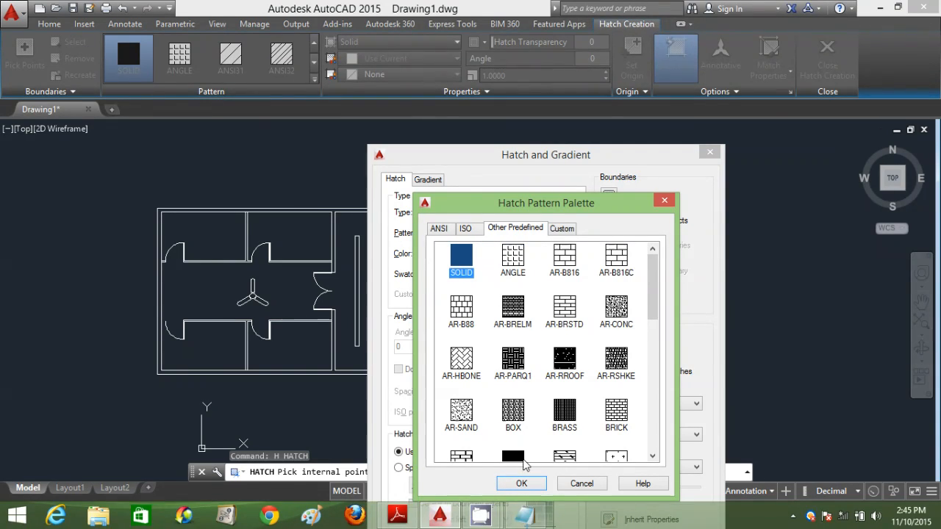
left_click(527, 484)
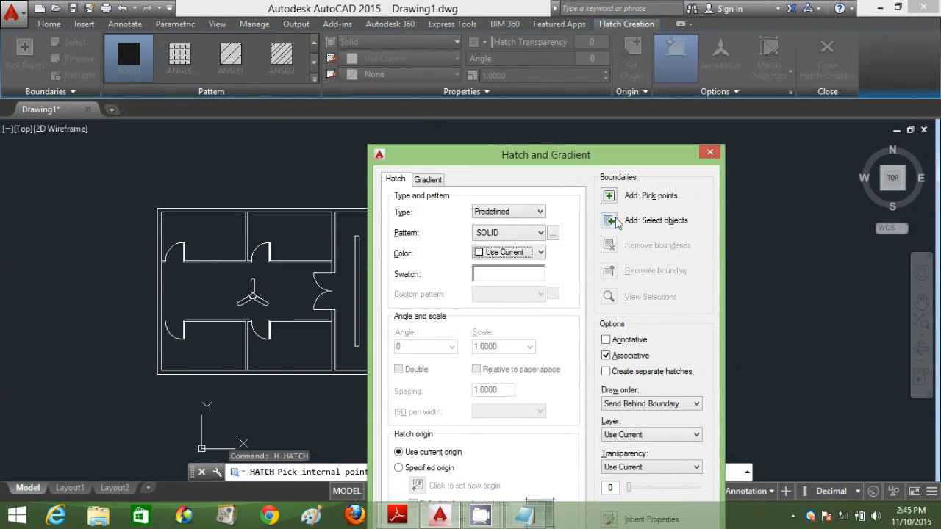
Step: Fill the connected outer walls and the two main cross walls with the solid hatch by picking a point inside the wall thickness
left_click(609, 195)
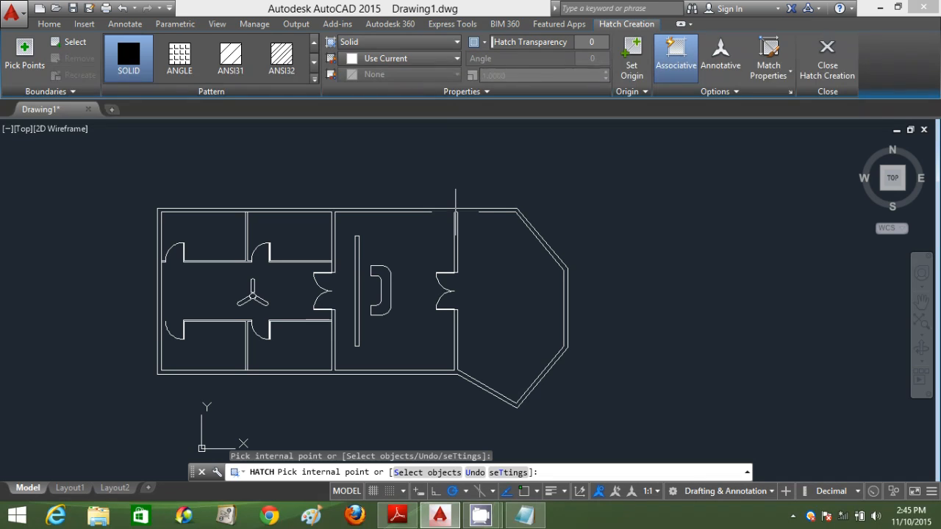
left_click(401, 209)
left_click(401, 209)
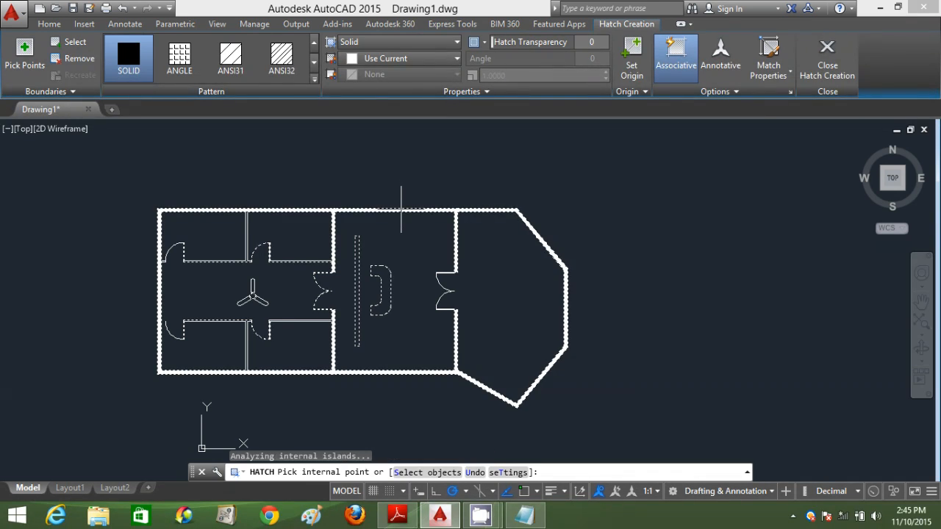
key("Return")
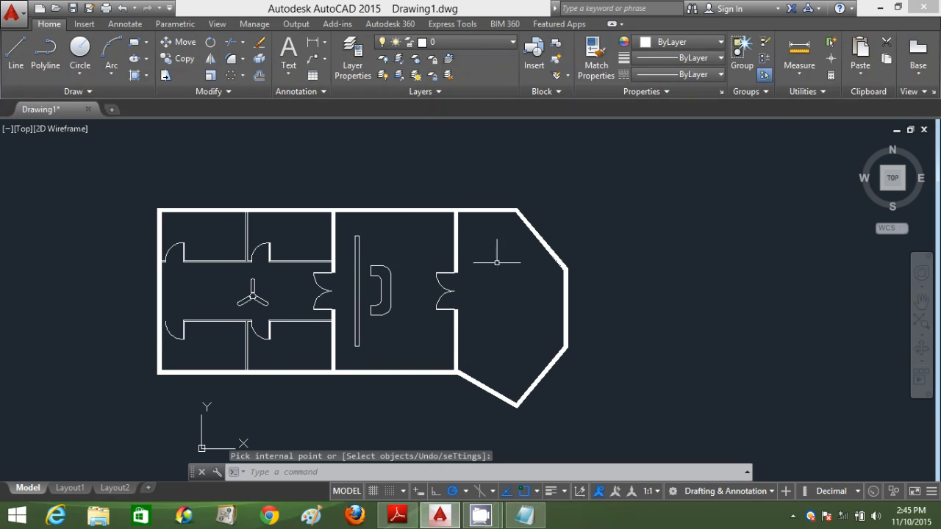
Step: Fill the freestanding reception wall beside the desk with a solid hatch
key("Return")
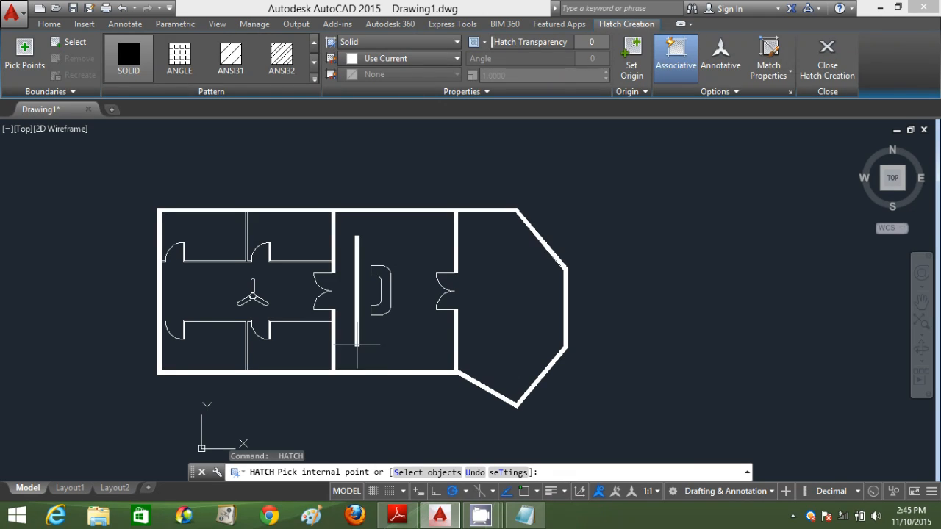
left_click(357, 343)
key("Escape")
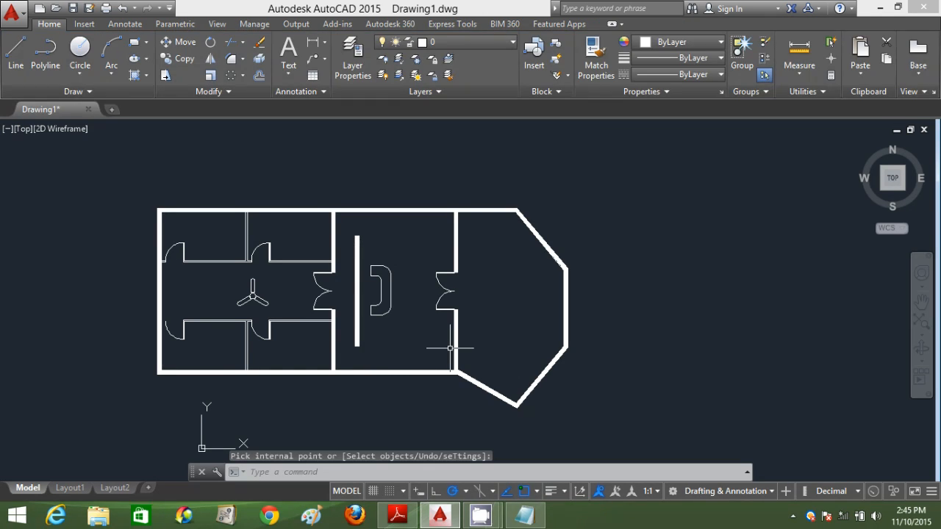
key("Escape")
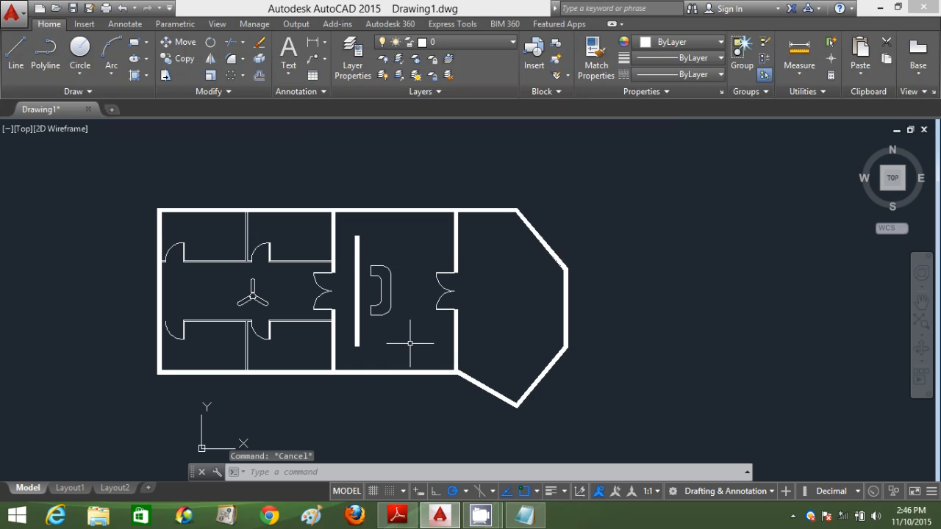